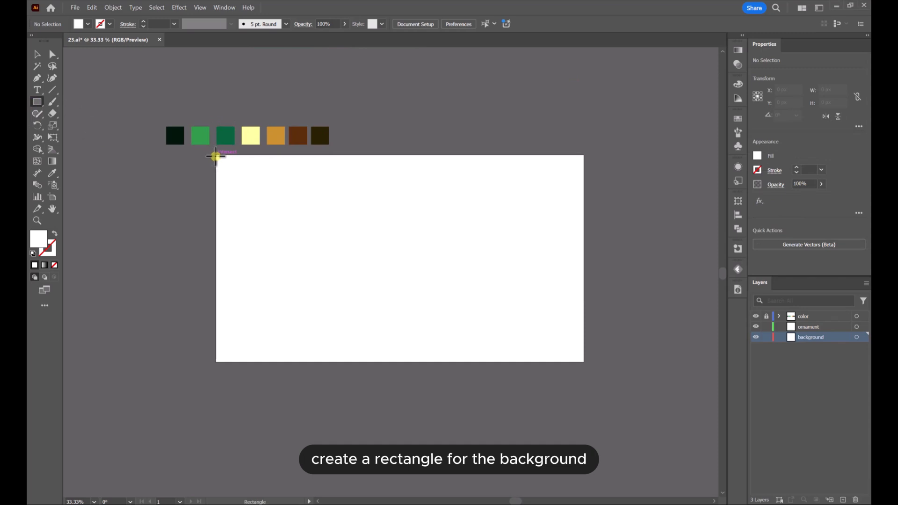
Draw a 1280 × 720 px rectangle covering the artboard and fill it with a gradient from the medium green swatch to the near-black green swatch
left_click_drag(215, 156, 584, 362)
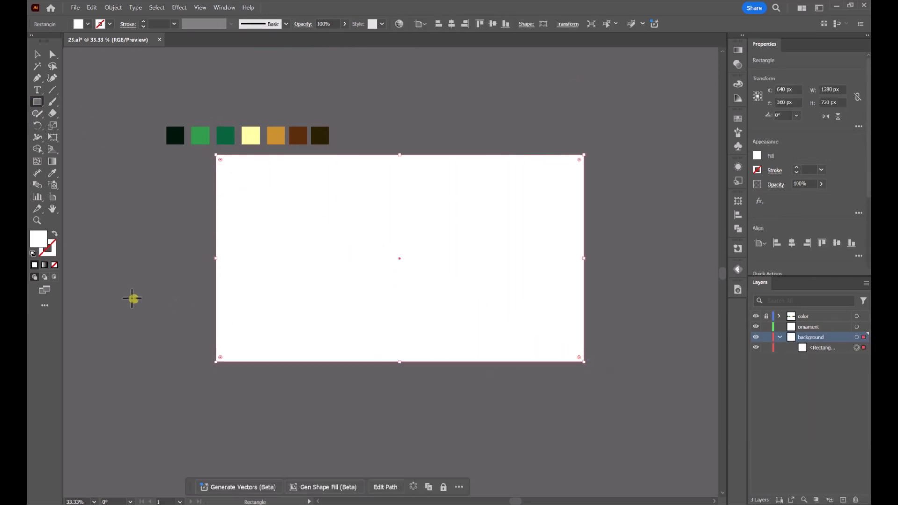
left_click(45, 266)
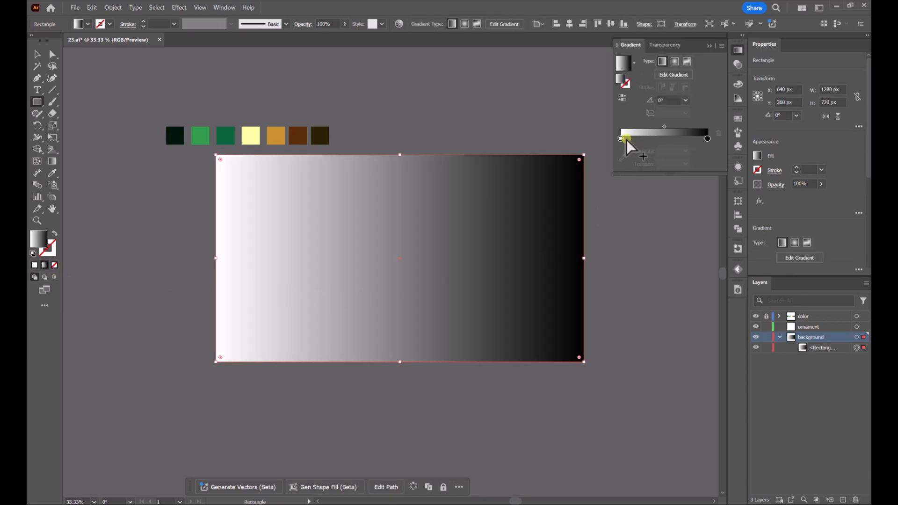
left_click(621, 138)
left_click(623, 158)
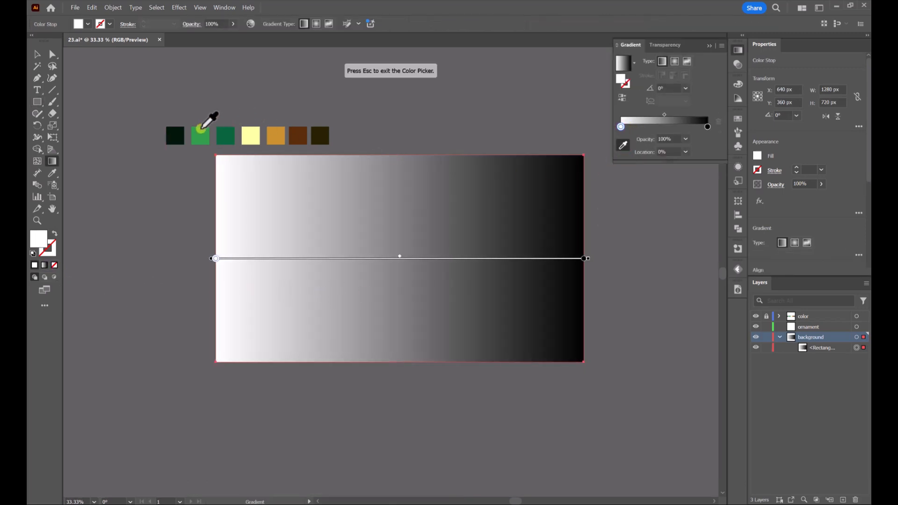
left_click(224, 133)
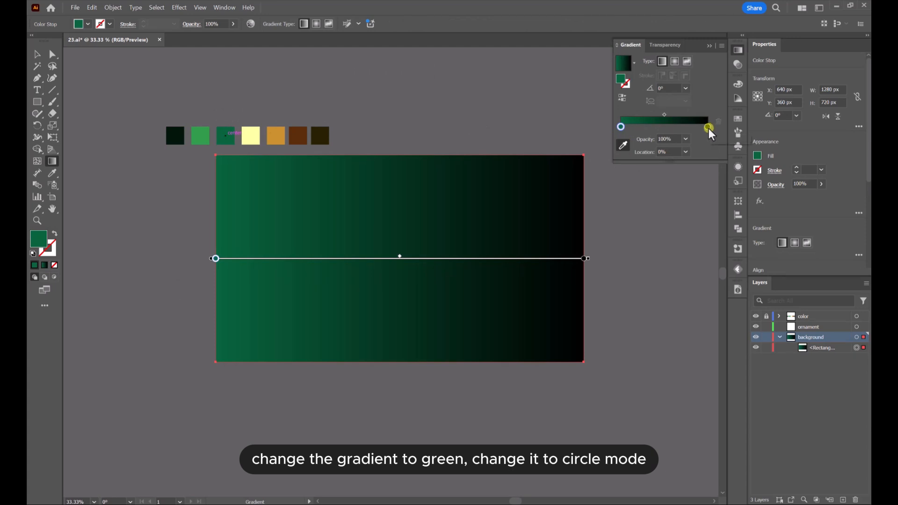
left_click(708, 128)
left_click(176, 134)
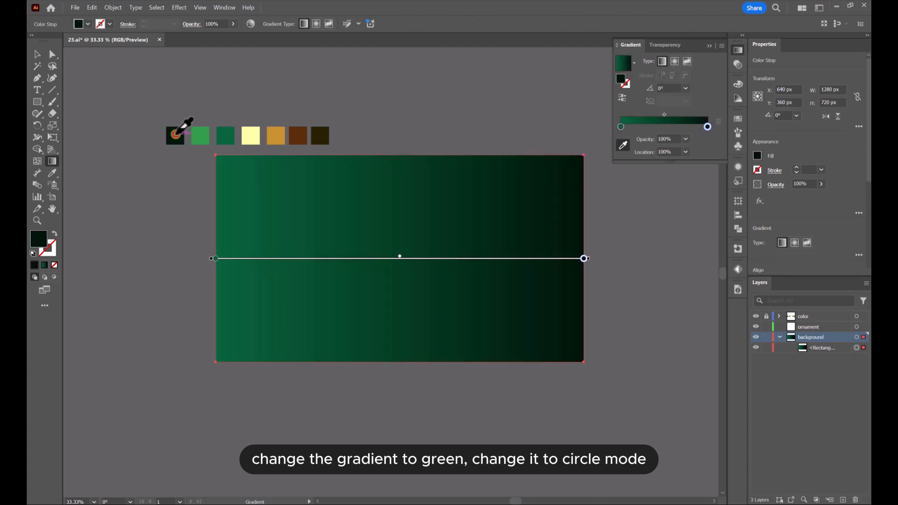
Make the background gradient radial and stretch it into a wide ellipse of about 69% aspect ratio extending beyond the artboard, with its midpoint nearer the centre
left_click(675, 62)
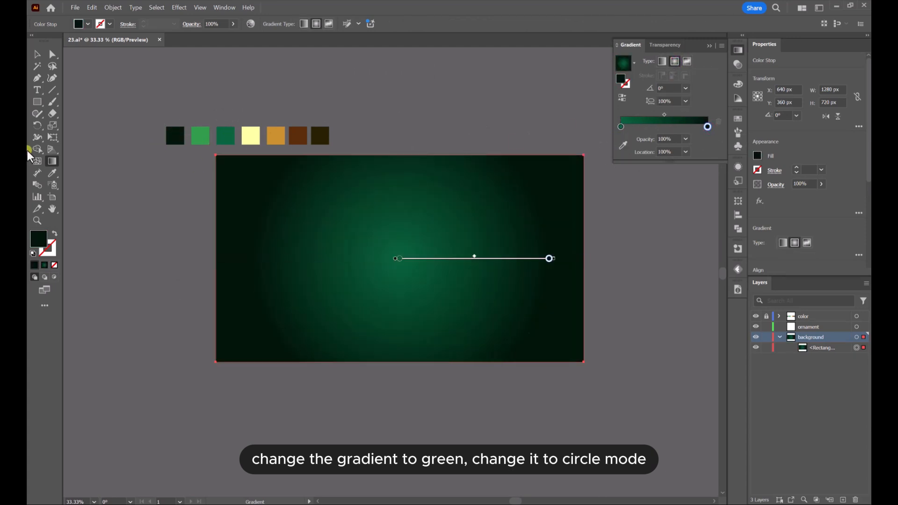
left_click_drag(400, 109, 401, 156)
left_click_drag(536, 260, 606, 259)
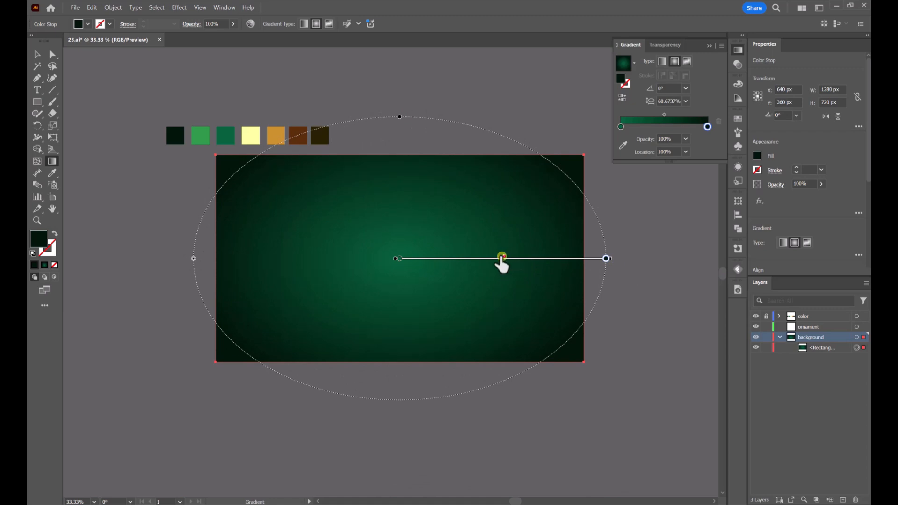
key("v")
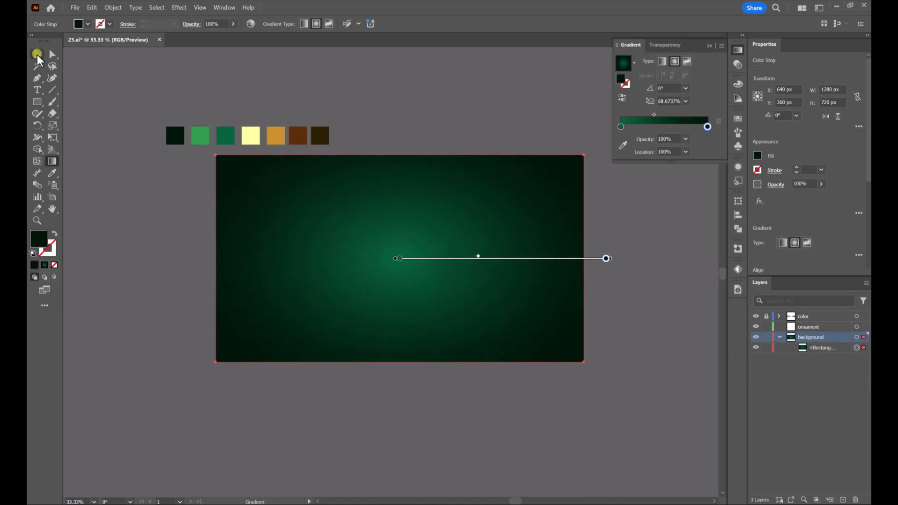
left_click(493, 117)
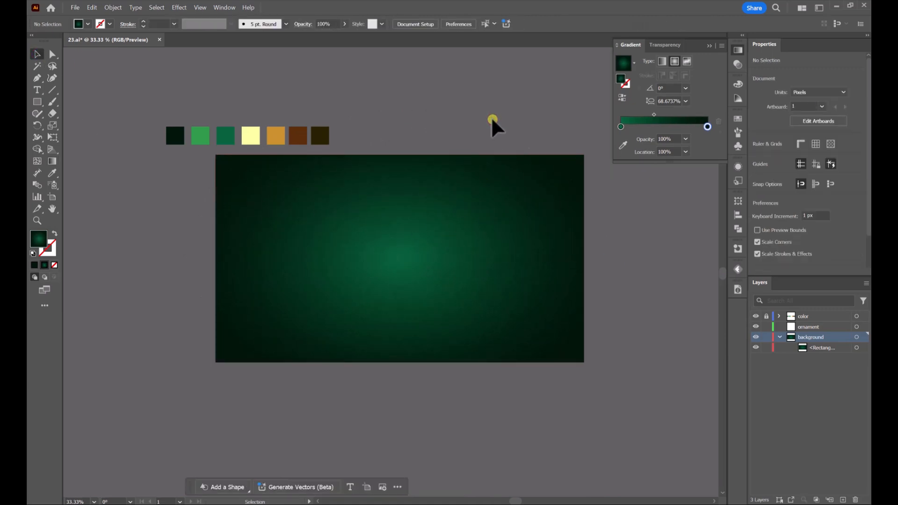
Draw a rectangle about 383 × 955 px, rotate it 45°, and place it over the artboard's lower-left corner
left_click(36, 101)
left_click_drag(384, 136, 495, 410)
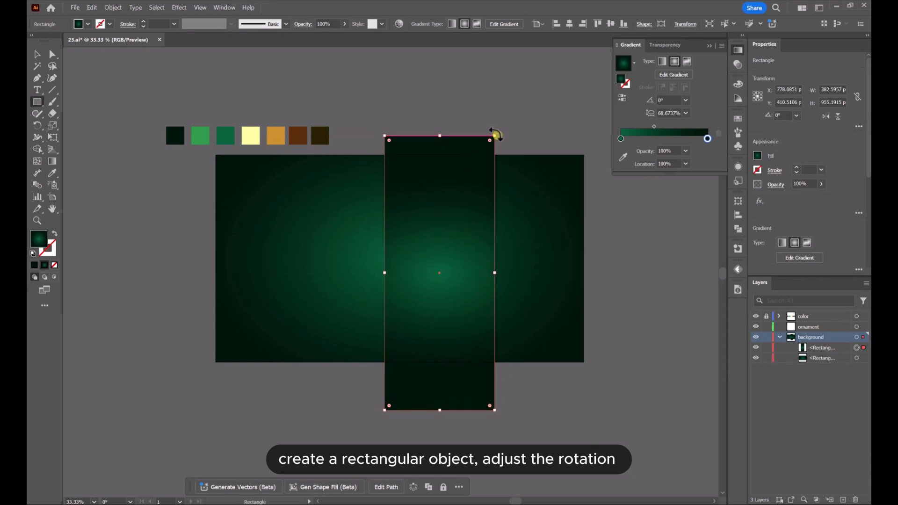
left_click_drag(497, 135, 403, 142)
left_click(34, 53)
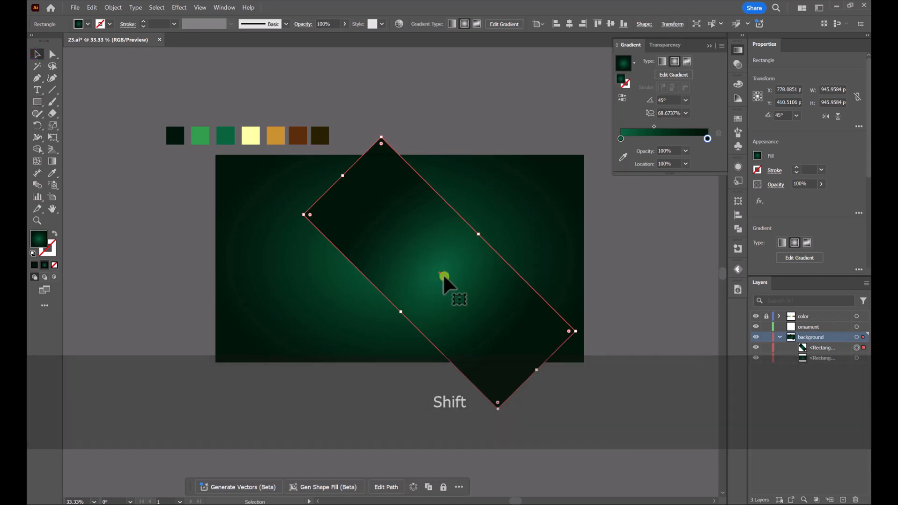
left_click_drag(442, 274, 231, 358)
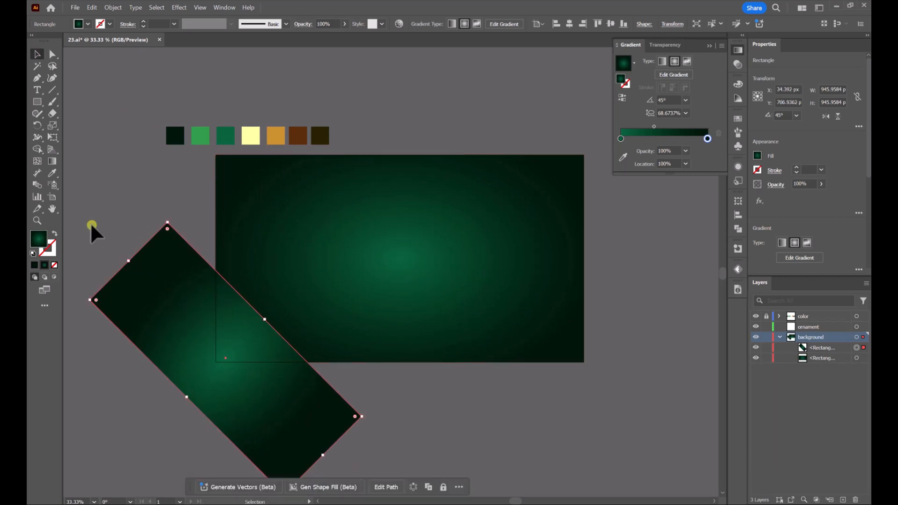
Reshape the diagonal band's radial gradient into an ellipse running along its length, with an aspect ratio of about 180%
left_click(53, 165)
left_click(304, 256)
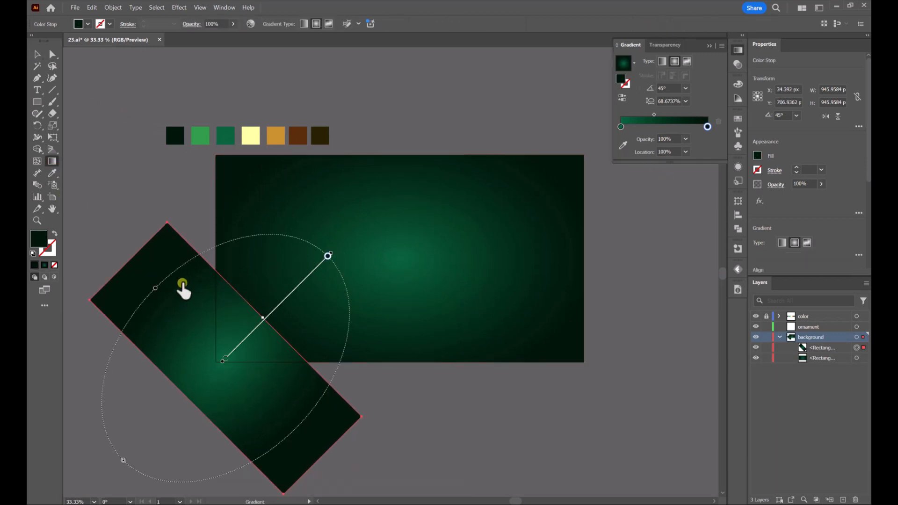
left_click_drag(156, 289, 136, 255)
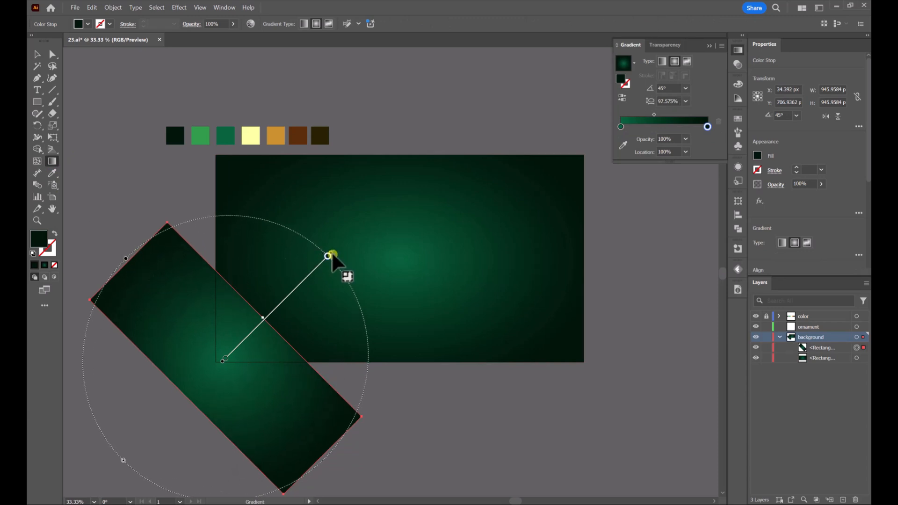
left_click_drag(328, 255, 277, 307)
left_click_drag(177, 311, 138, 257)
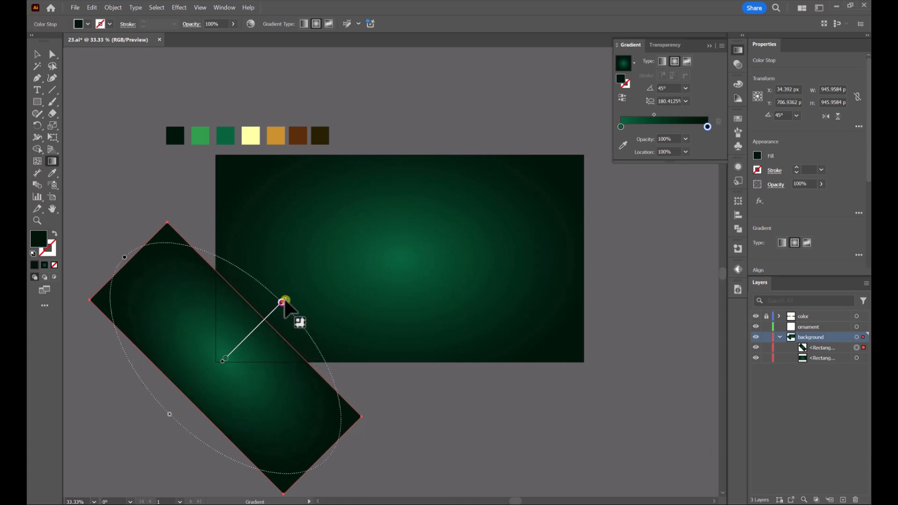
left_click(37, 54)
left_click(432, 121)
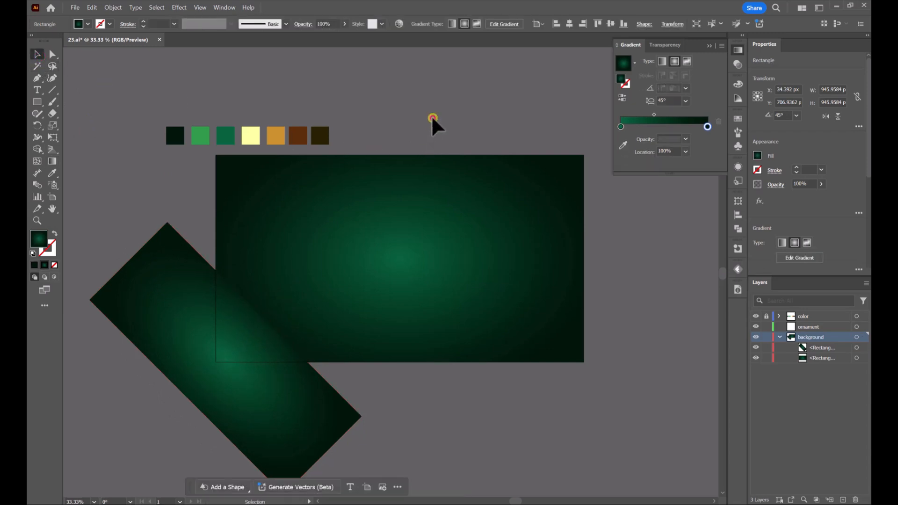
Duplicate the diagonal band, stack the copy behind the original, and offset it up and to the right so a strip shows
left_click(288, 386)
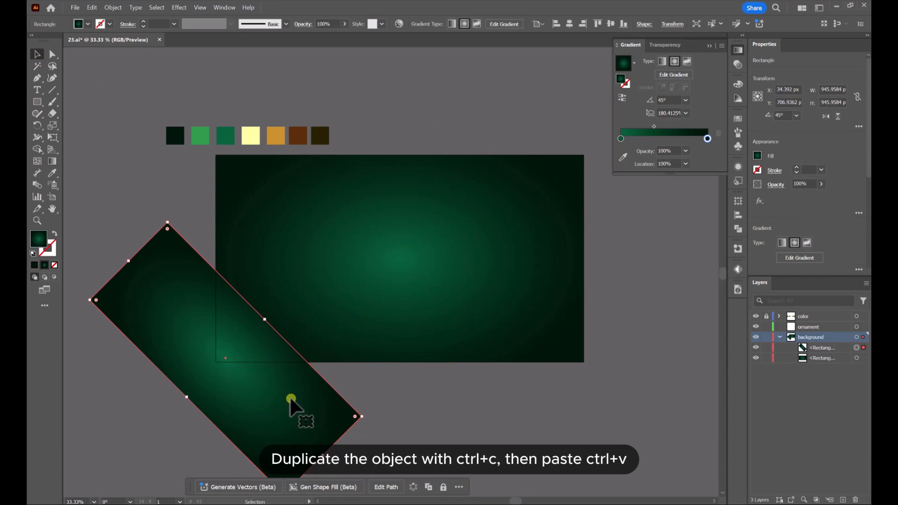
key("ctrl+c")
key("ctrl+v")
left_click_drag(393, 309, 300, 350)
left_click_drag(812, 350, 818, 363)
left_click(429, 403)
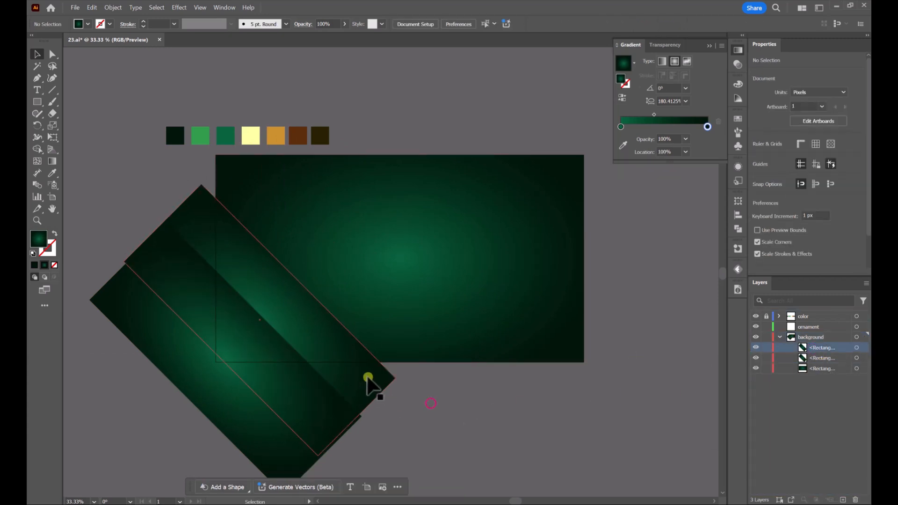
left_click_drag(369, 377, 363, 394)
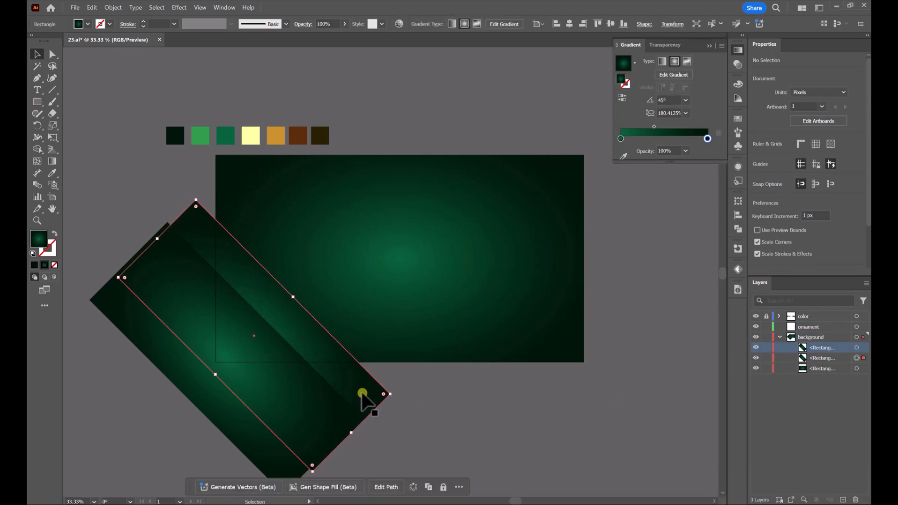
Recolour the rear band's radial gradient with the bright green swatch at the centre and the near-black green swatch at the outer edge
left_click(51, 162)
left_click(623, 145)
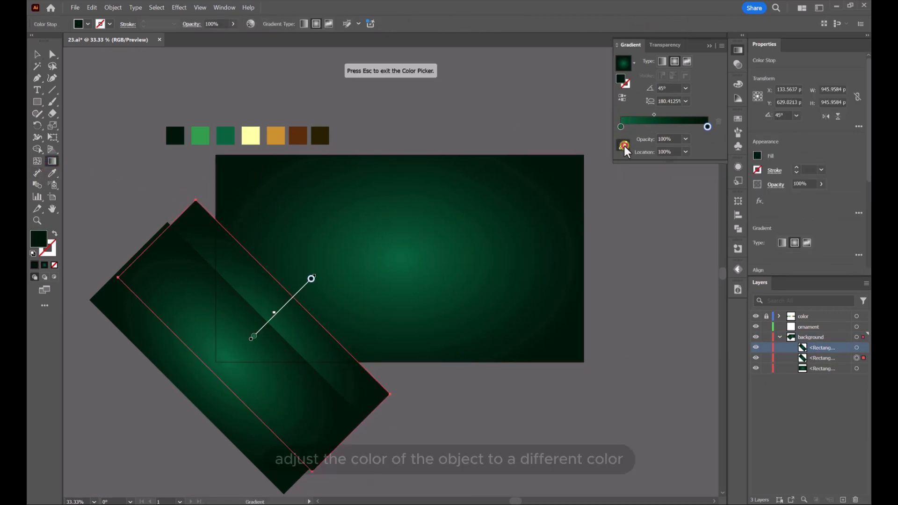
left_click(201, 143)
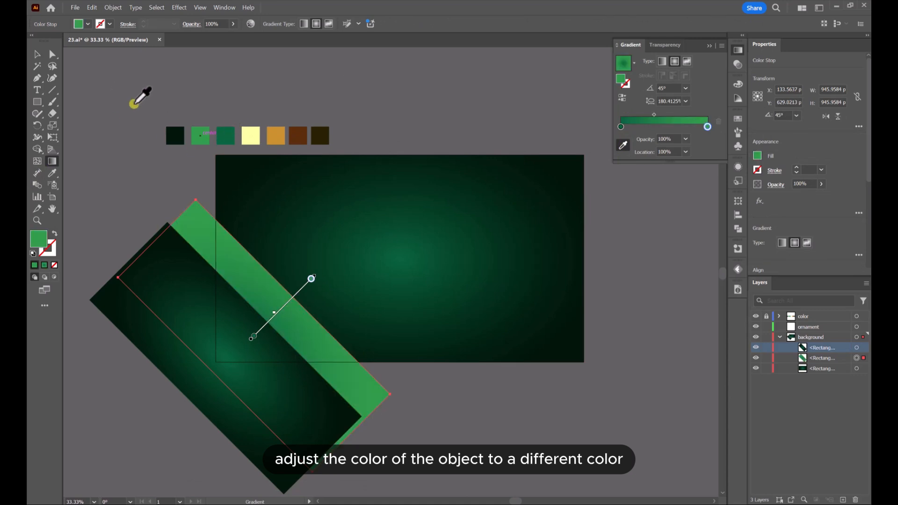
left_click(622, 127)
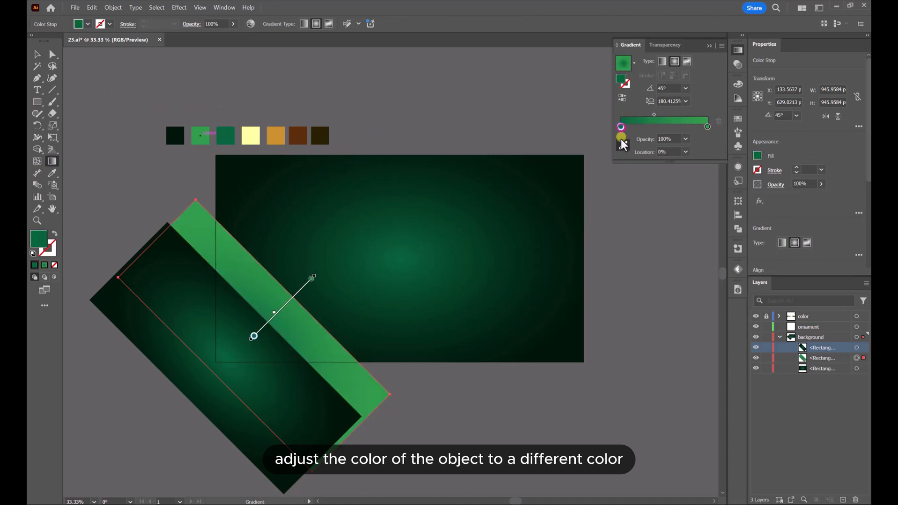
left_click(179, 134)
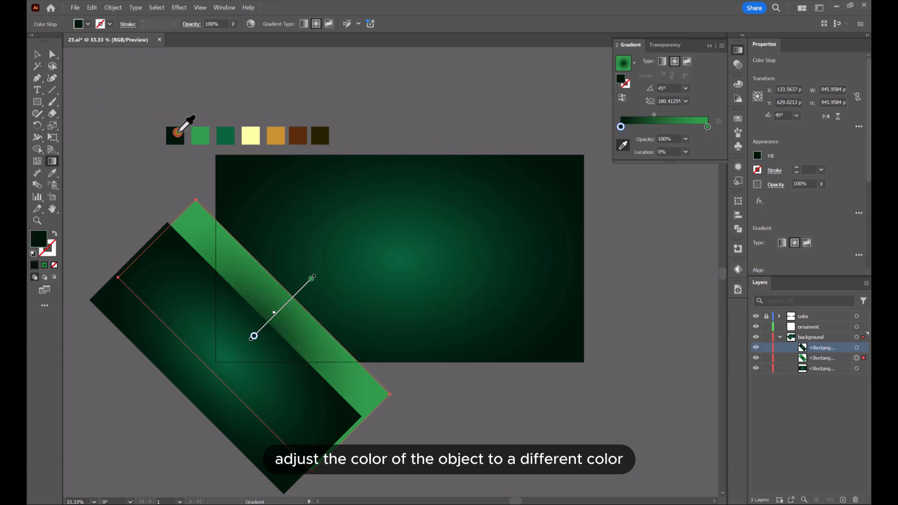
left_click(623, 99)
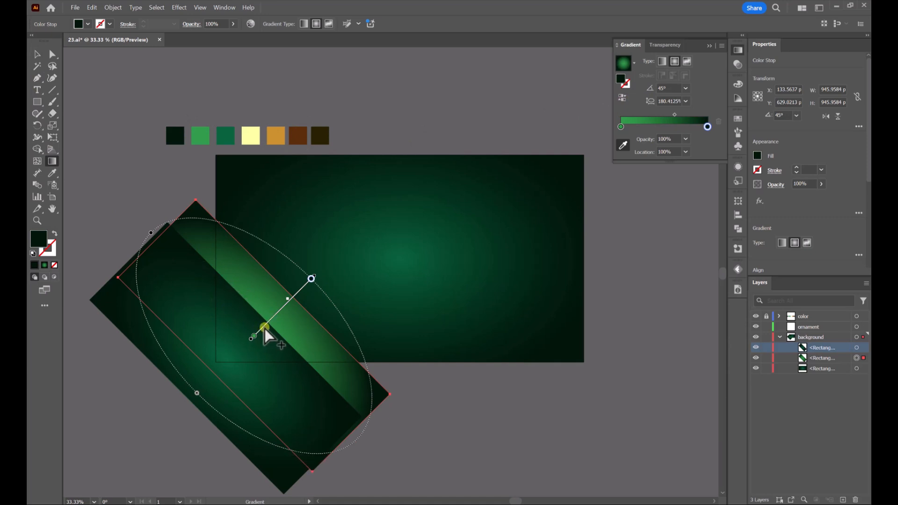
Shift the rear band's gradient centre onto the exposed strip so the bright green glow sits toward its lower end
mouse_move(265, 326)
left_mouse_down()
mouse_move(316, 332)
mouse_move(313, 324)
left_mouse_up()
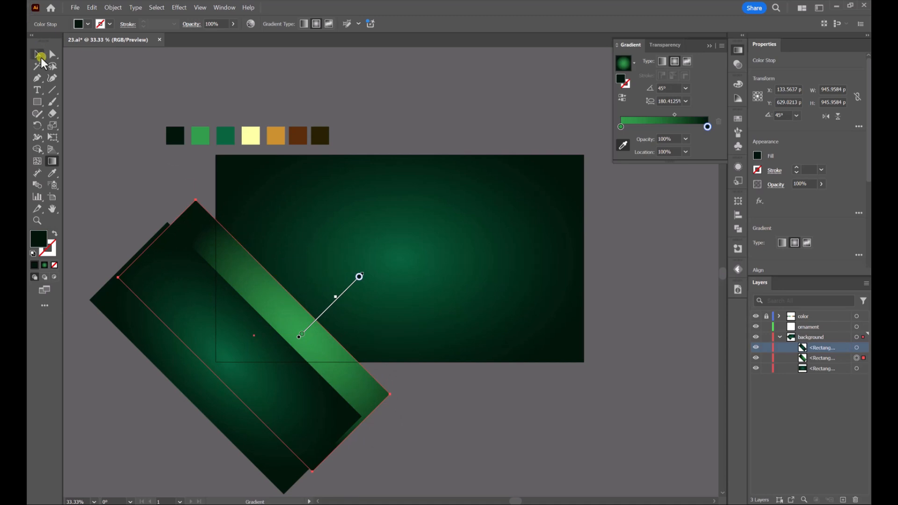
left_click(318, 320)
key("ctrl+z")
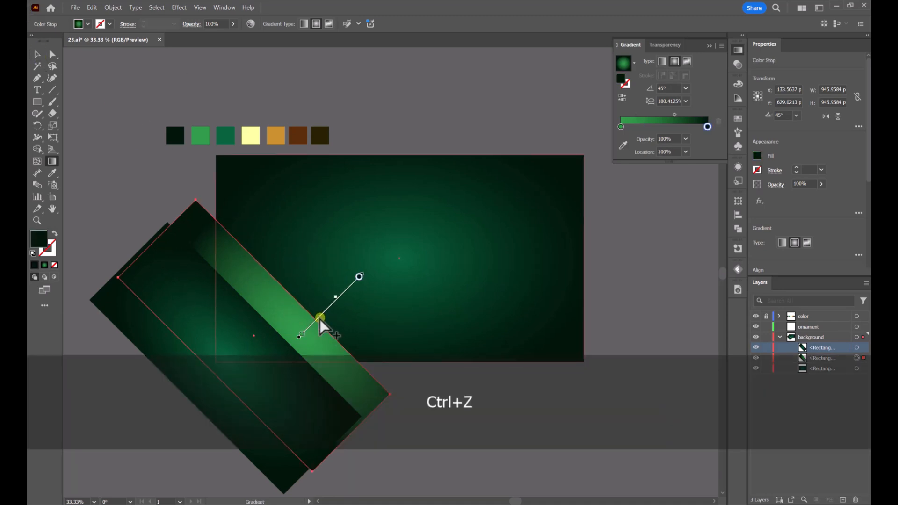
mouse_move(313, 327)
left_mouse_down()
mouse_move(324, 311)
mouse_move(337, 333)
mouse_move(322, 322)
left_mouse_up()
left_click(37, 55)
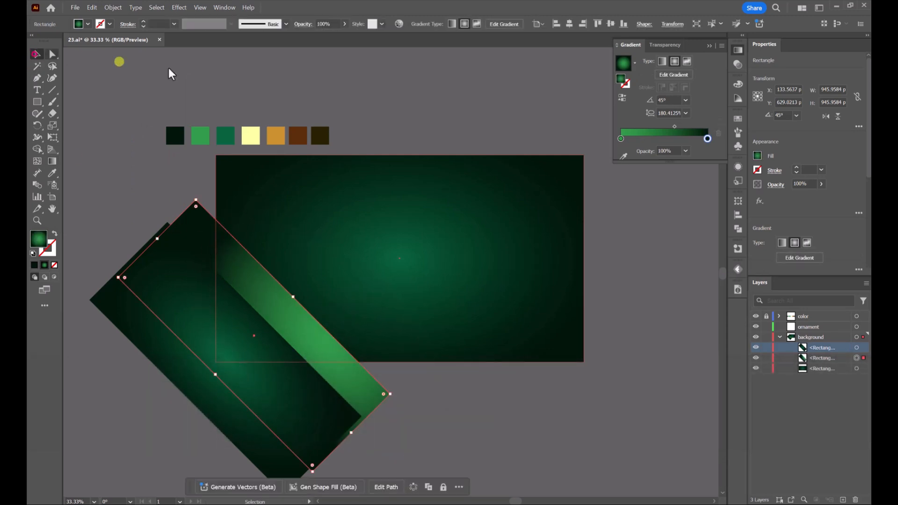
left_click(428, 105)
Duplicate the dark front band, place the copy up and to the right, and stack it behind the bright green band
left_click(323, 346)
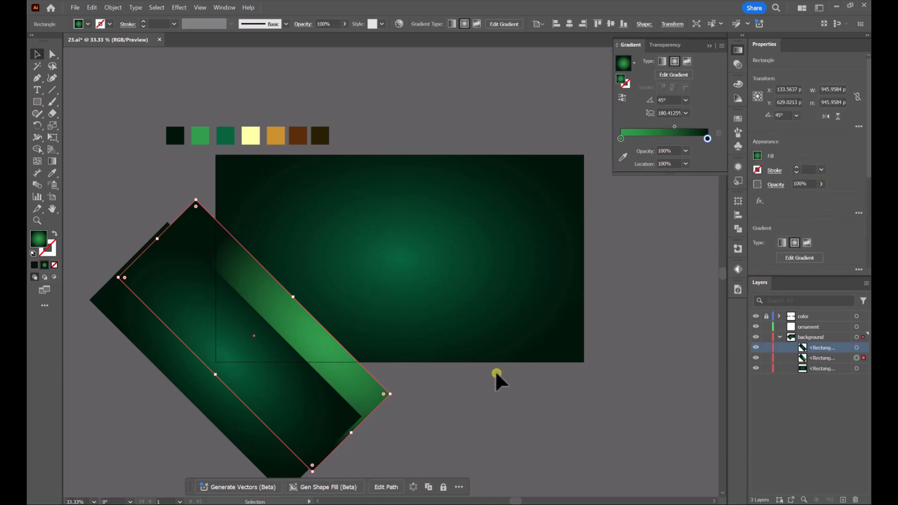
key("ctrl")
left_click(272, 366)
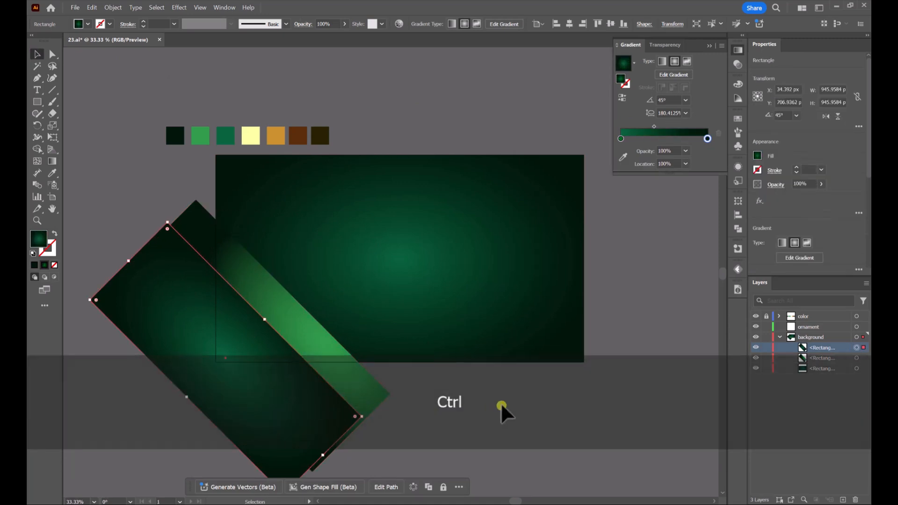
key("ctrl+c")
key("ctrl+v")
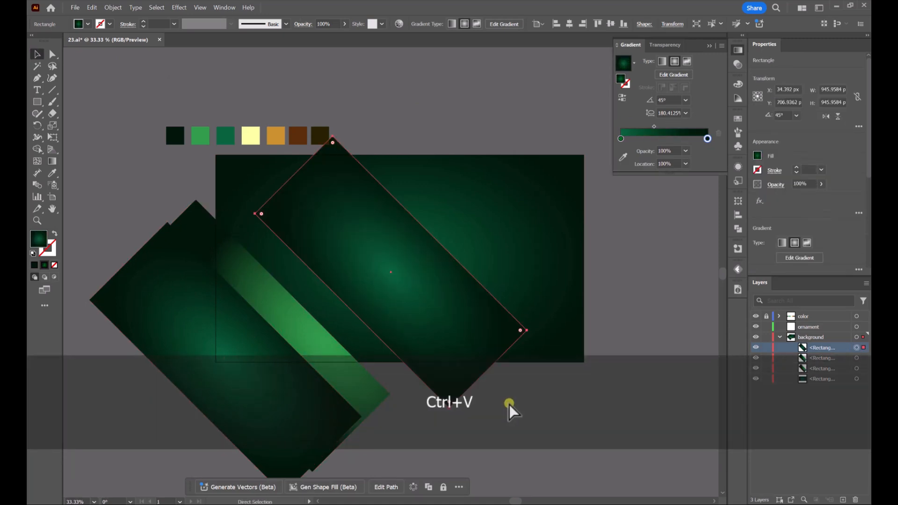
left_click_drag(459, 321, 357, 362)
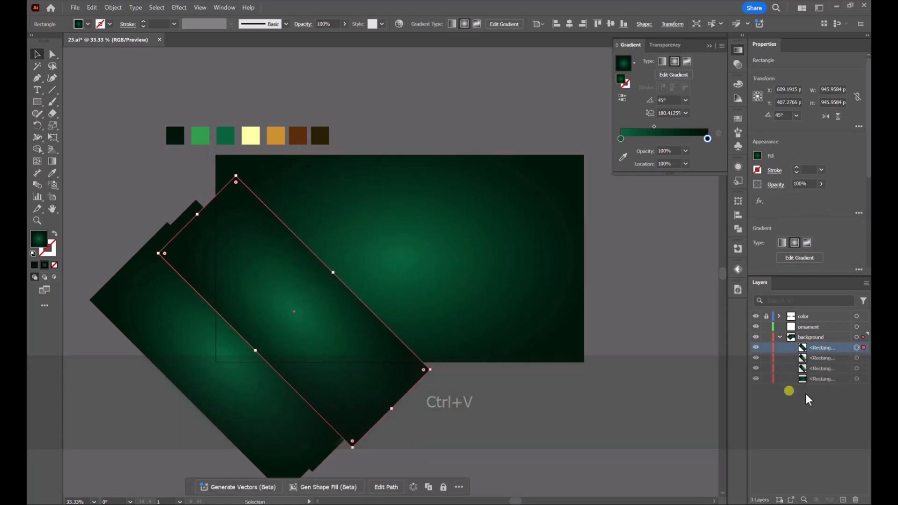
left_click_drag(814, 348, 803, 381)
left_click(458, 401)
Move the rear dark band and the bright green band closer to the front band, leaving a narrower green strip
left_click_drag(407, 367, 388, 368)
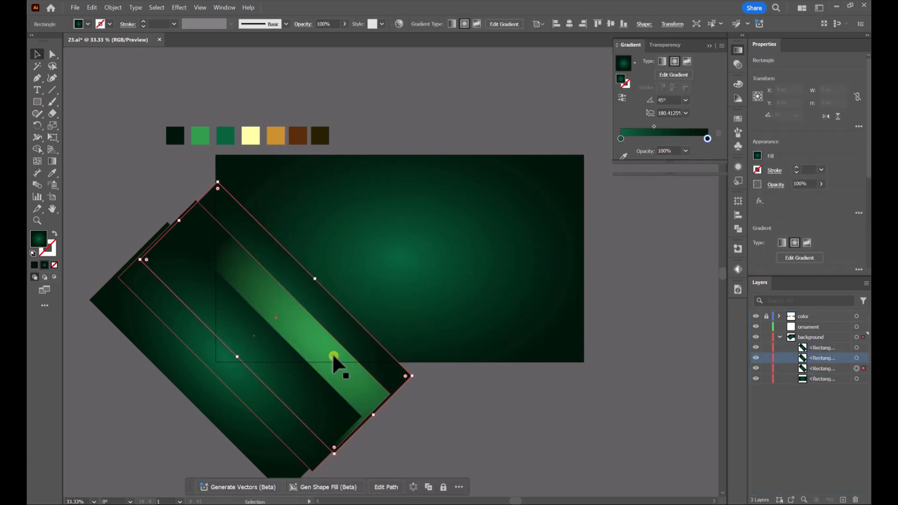
mouse_move(333, 354)
left_mouse_down()
mouse_move(322, 367)
mouse_move(345, 345)
left_mouse_up()
left_click(496, 392)
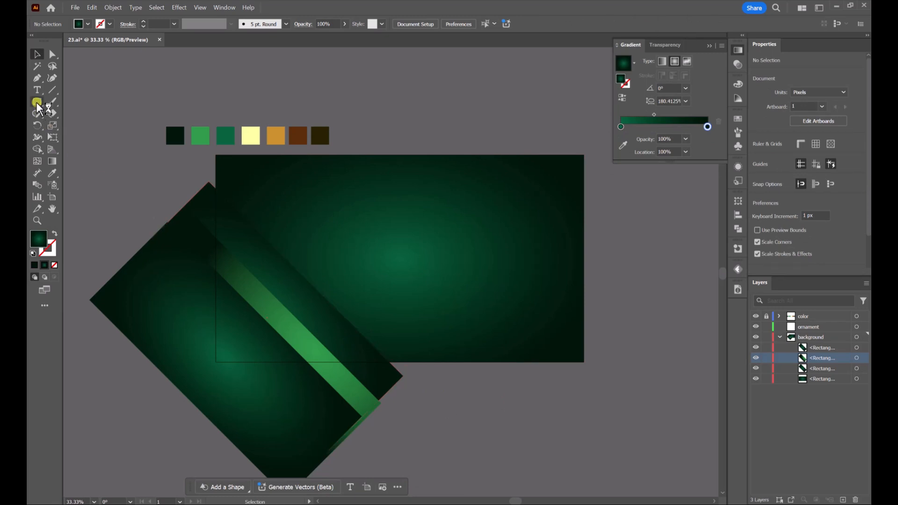
Duplicate the rear dark green band and give the copy a linear gradient running along its length
left_click(362, 368)
key("ctrl+c")
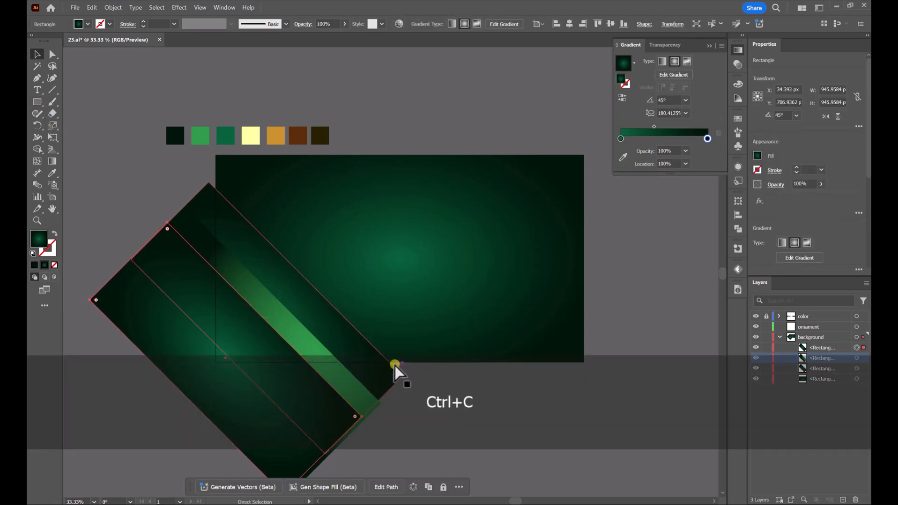
key("ctrl+v")
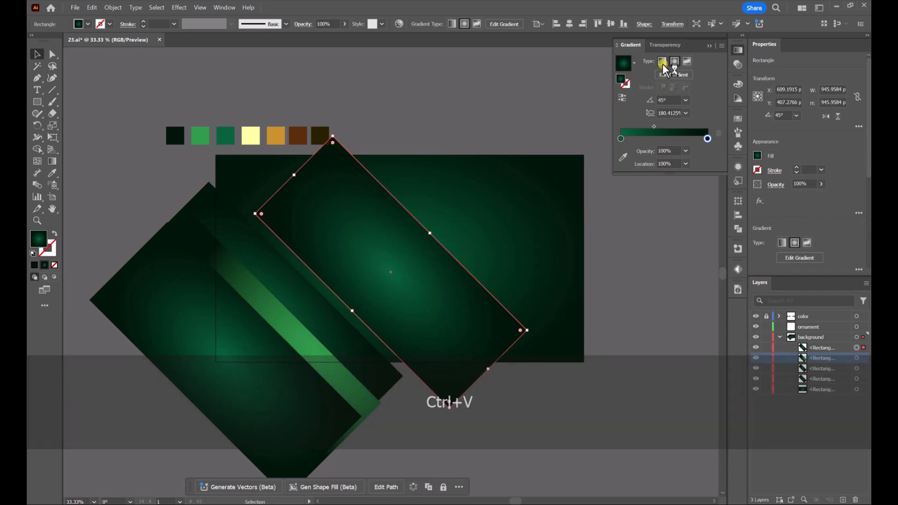
left_click(662, 61)
left_click(52, 162)
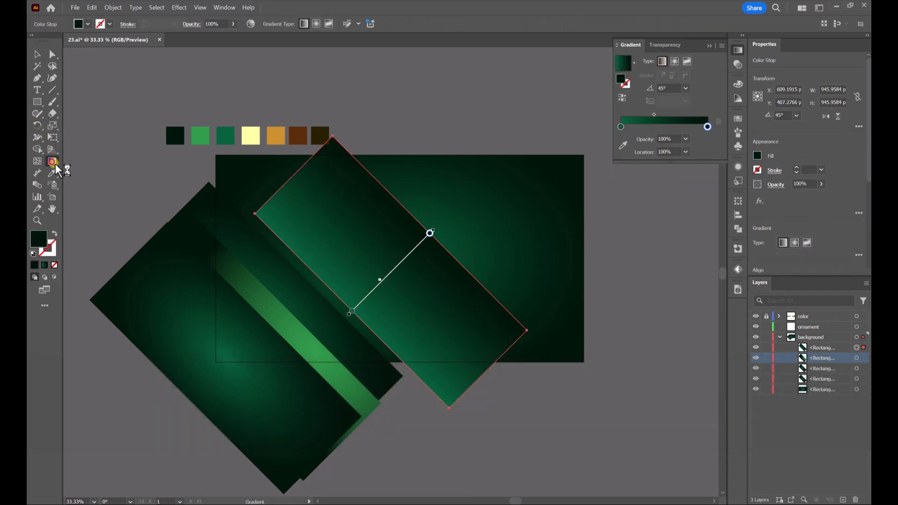
left_click_drag(288, 178, 488, 377)
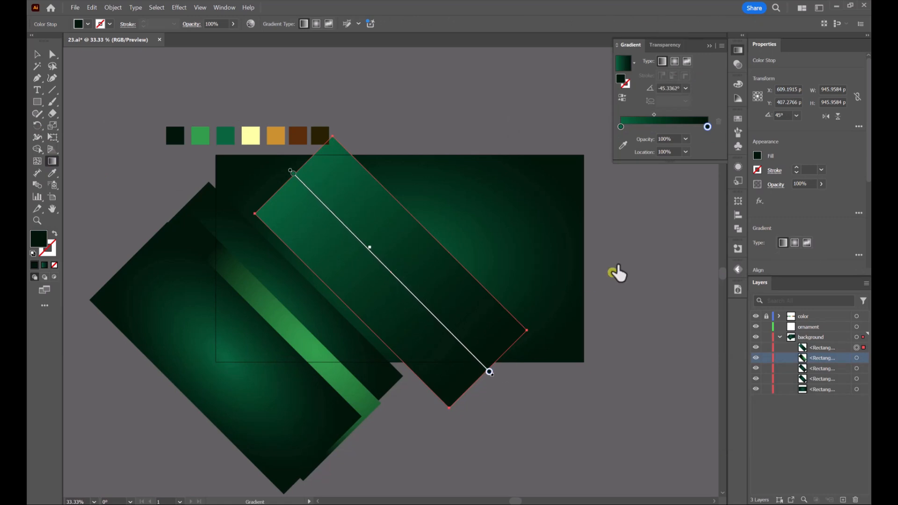
Colour the copied band's gradient pale yellow at the start, orange at about 47% and brown at about 75%
left_click_drag(614, 113, 513, 117)
left_click(513, 128)
left_click(514, 146)
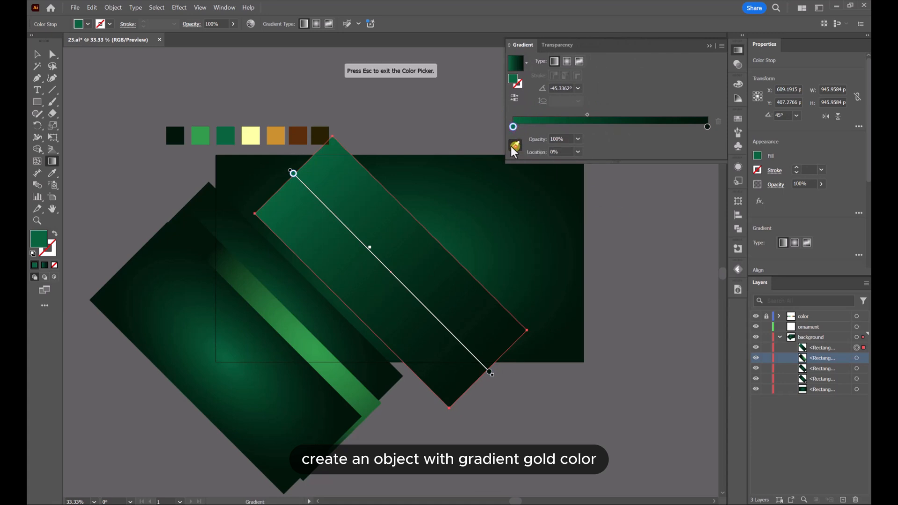
left_click(259, 135)
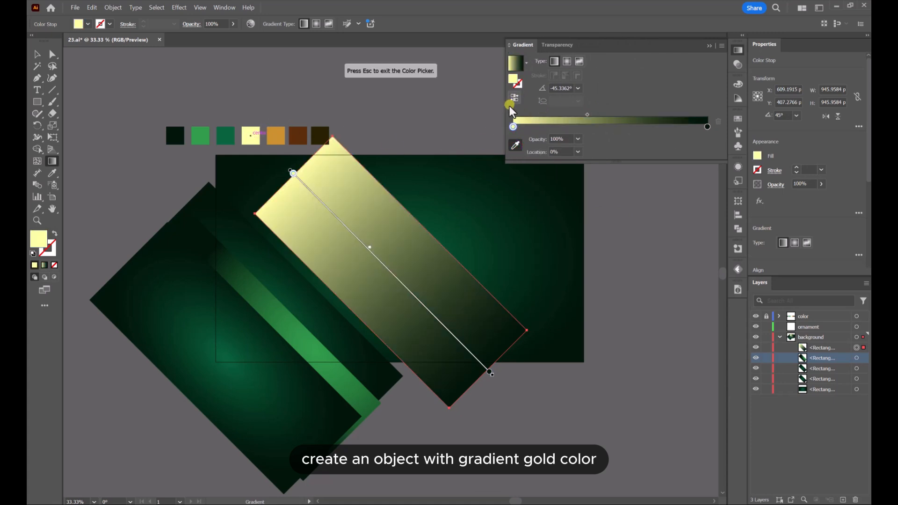
left_click(604, 130)
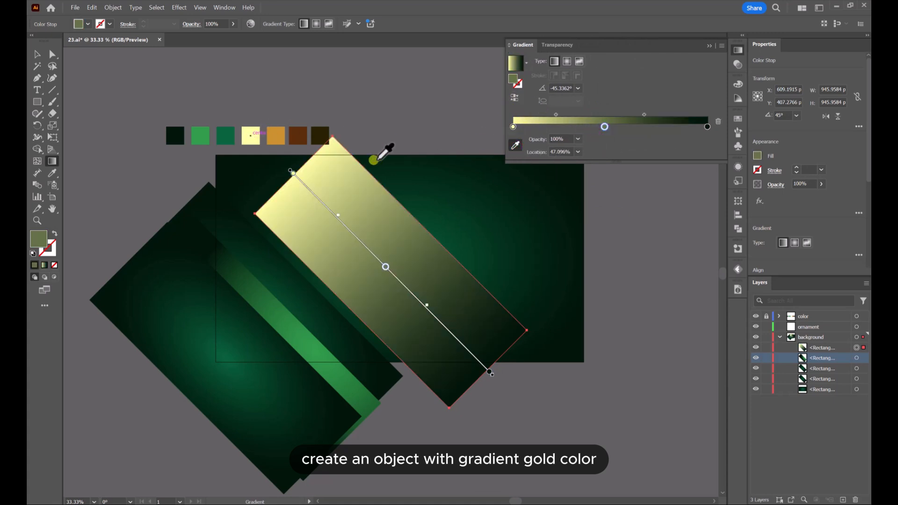
left_click(279, 135)
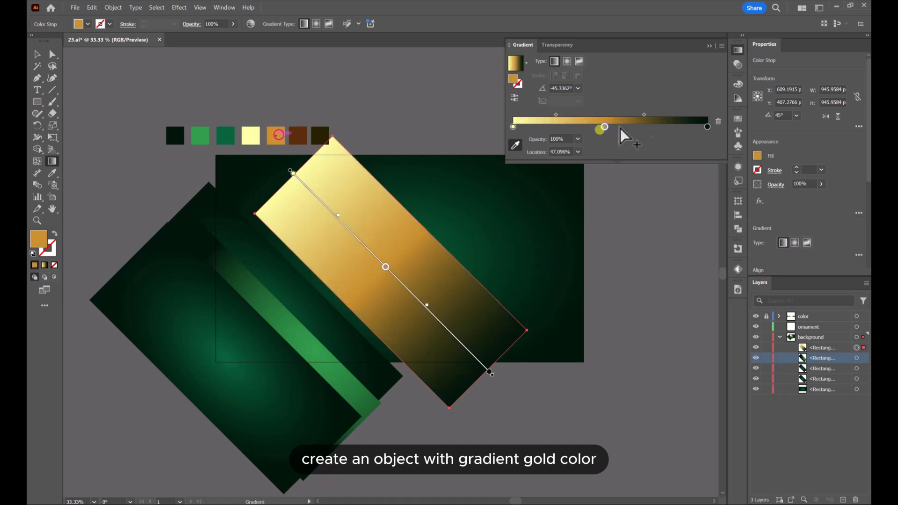
left_click(659, 129)
left_click(299, 136)
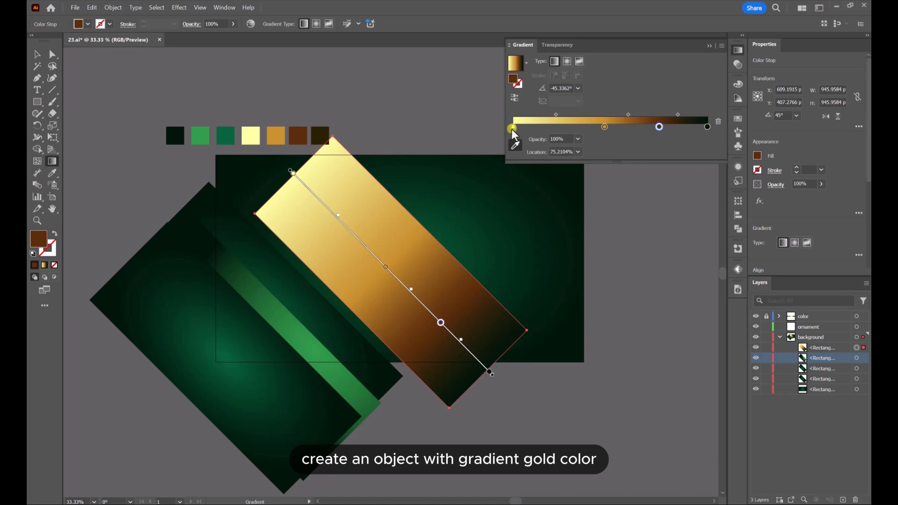
Mirror the gold gradient around a pale yellow highlight at about 39%, with orange, brown and near-black stops on both sides
left_click_drag(513, 130, 587, 134)
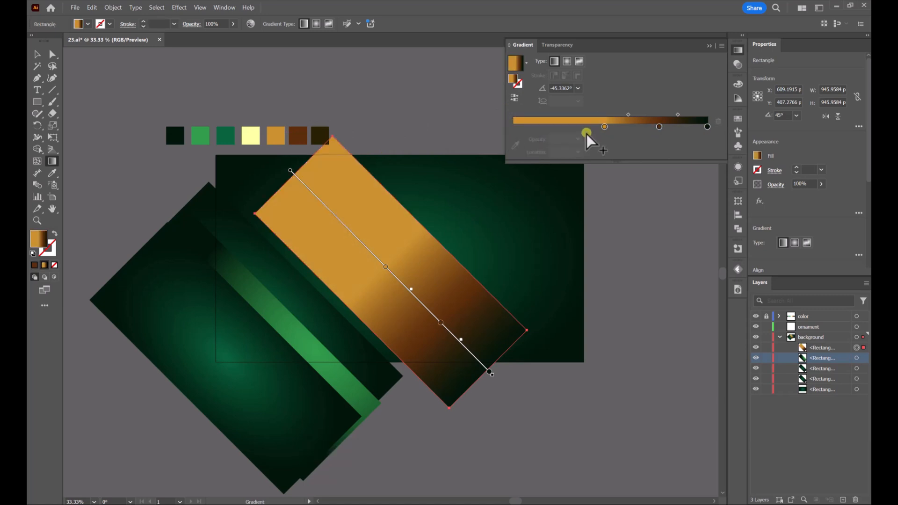
key("ctrl+z")
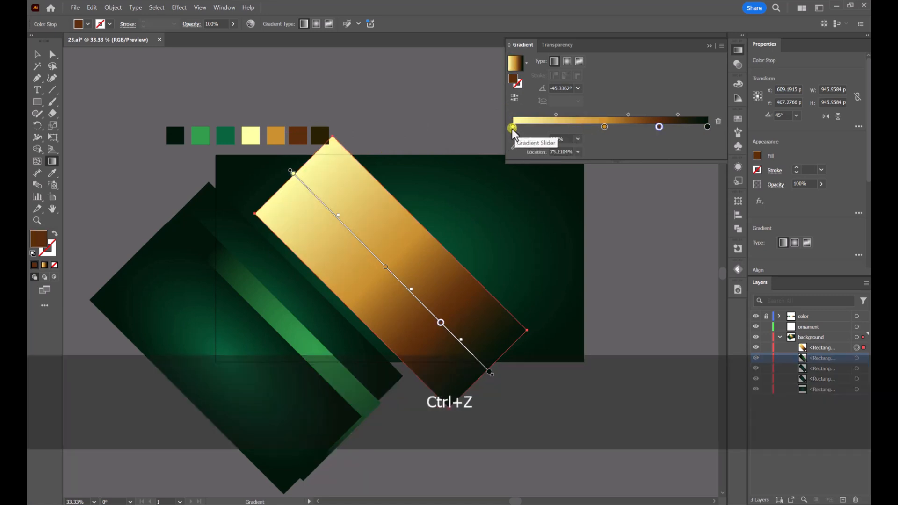
left_click_drag(512, 128, 588, 129)
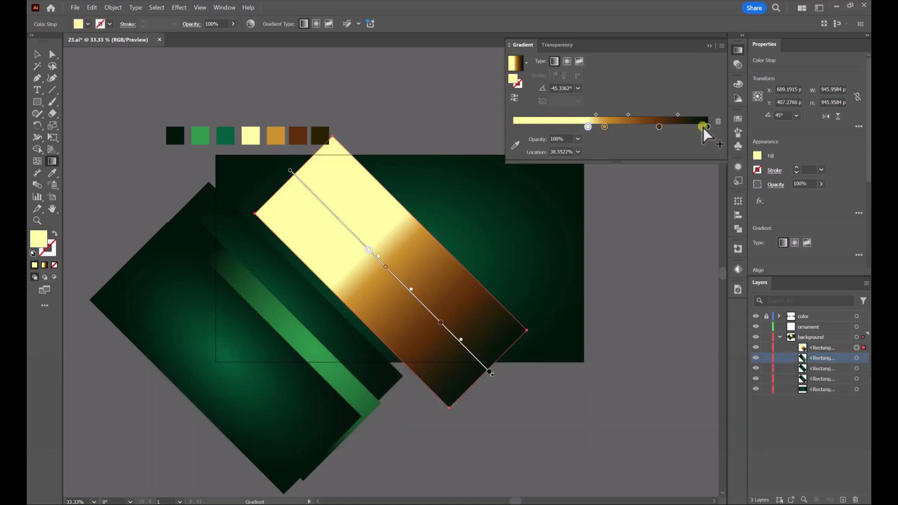
left_click_drag(708, 127, 508, 120)
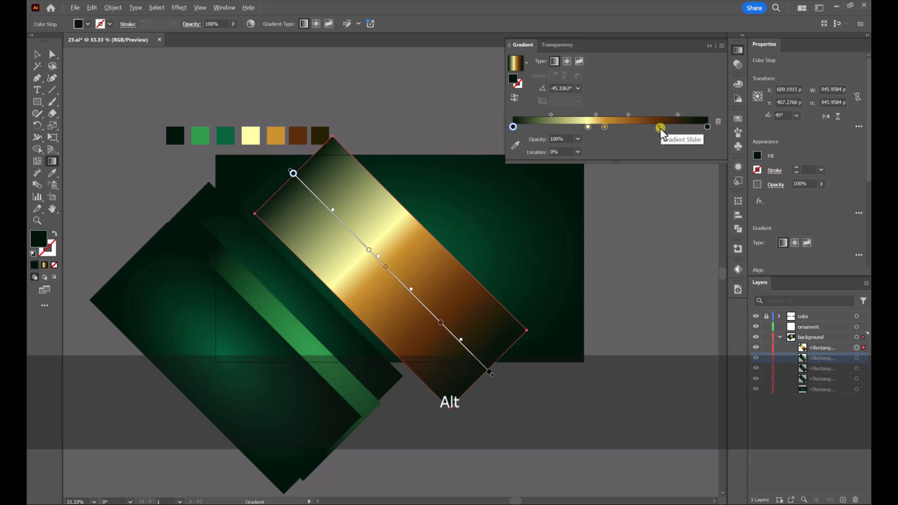
left_click_drag(661, 128, 586, 115)
left_click(566, 115)
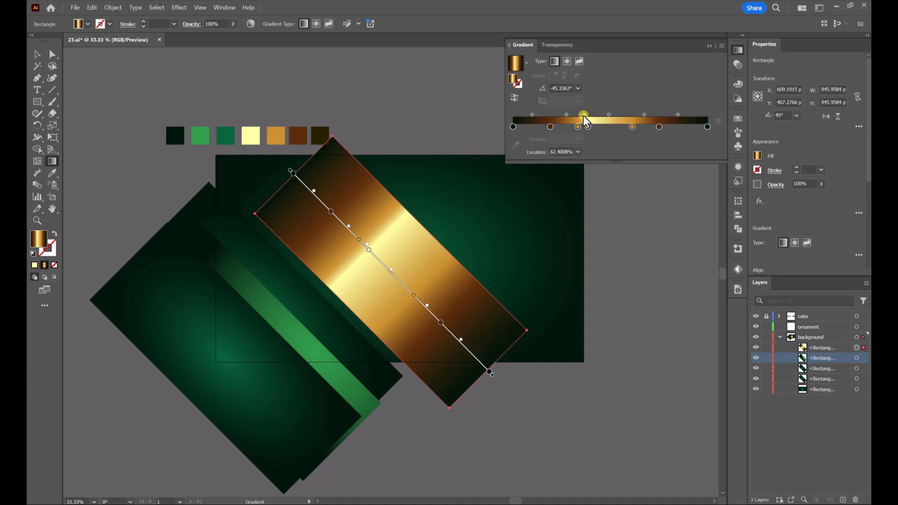
Move the gold band over the rear dark green band and lengthen its lower end past that band
left_click(41, 54)
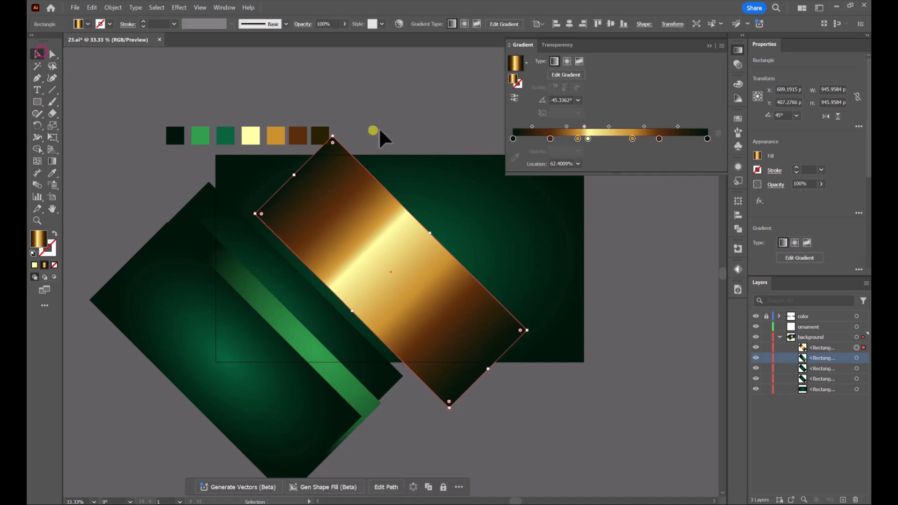
left_click(445, 114)
left_click_drag(385, 345, 283, 364)
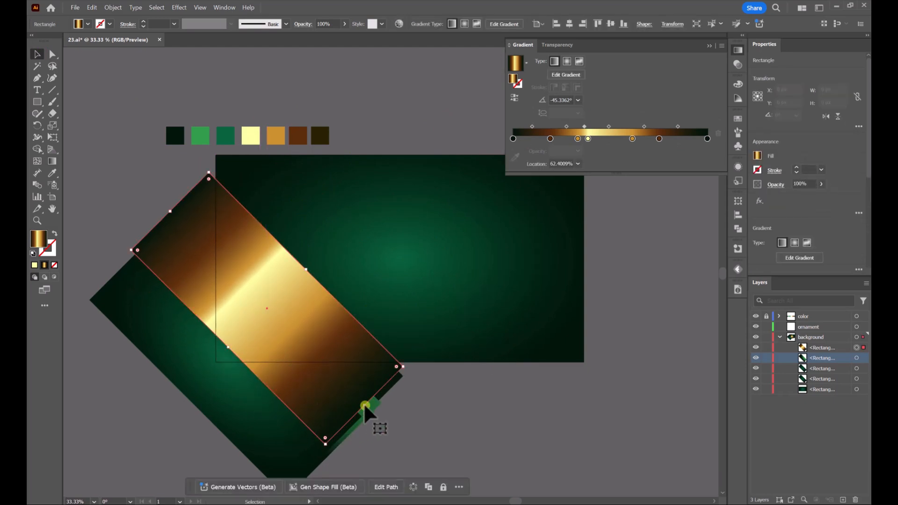
left_click_drag(367, 408, 378, 419)
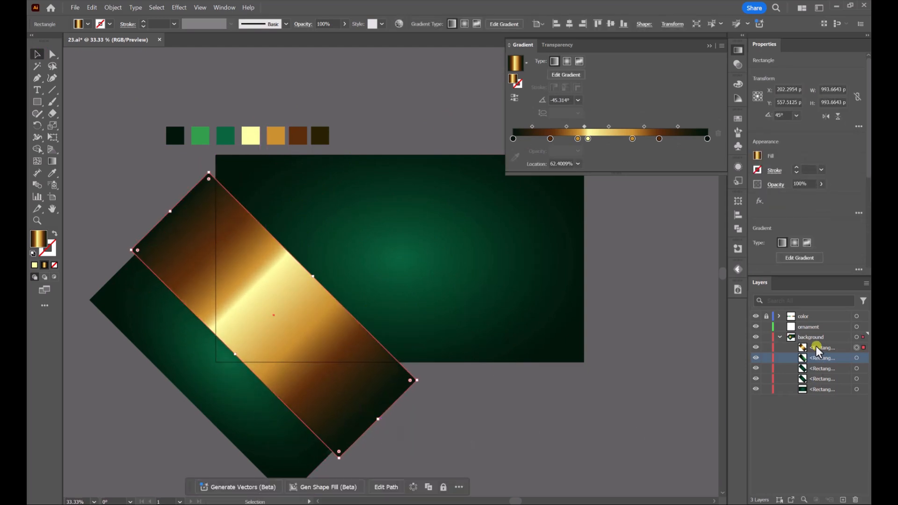
Stack the gold band behind the three green bands and nudge it to leave a thin gold edge
left_click_drag(816, 350, 817, 384)
left_click(502, 430)
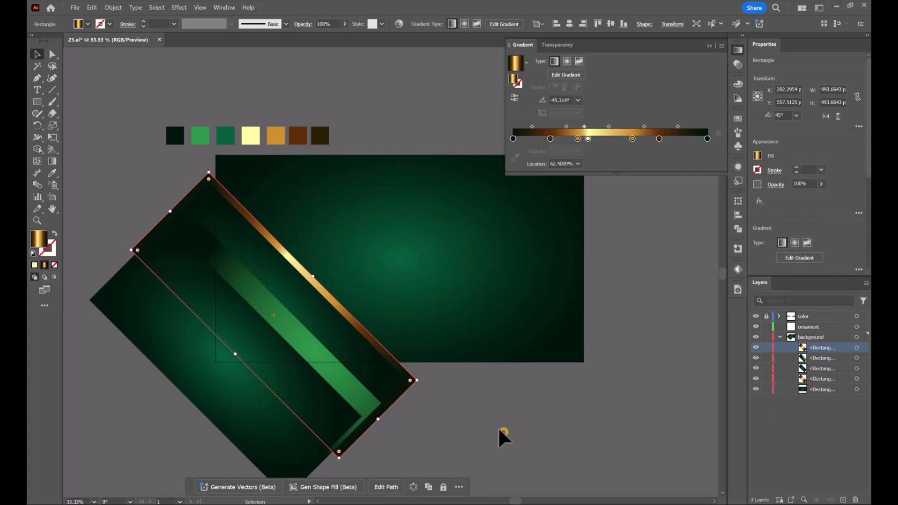
left_click_drag(345, 309, 345, 312)
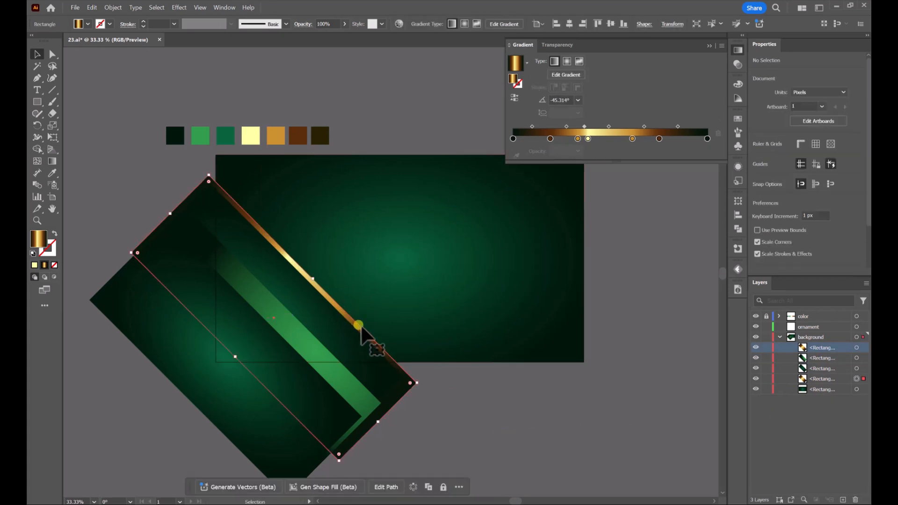
Add a second gold band over the front dark band and stack it directly behind to form a gold edge
key("ctrl+v")
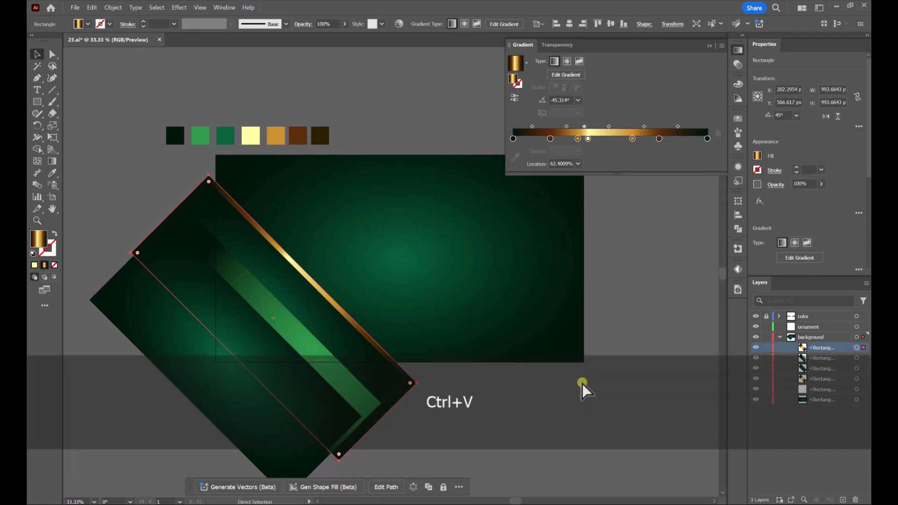
left_click_drag(461, 332, 304, 412)
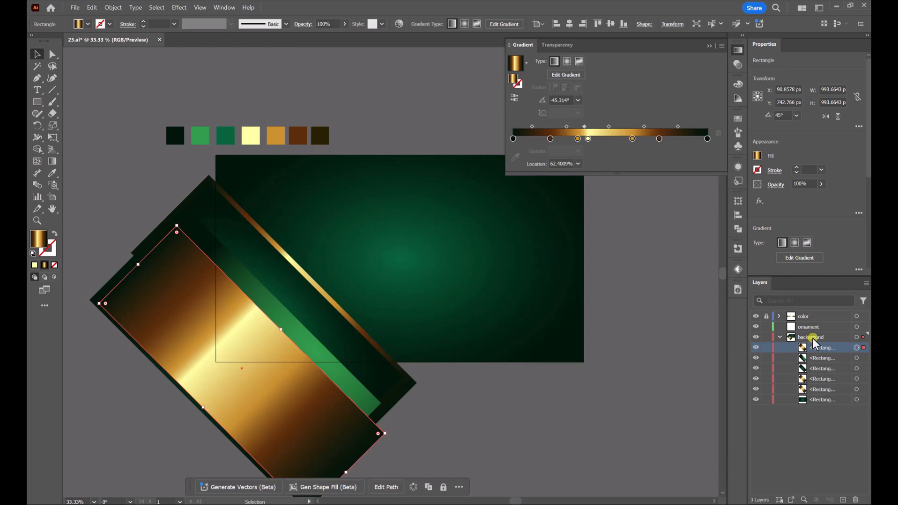
left_click_drag(820, 349, 823, 364)
left_click(529, 437)
left_click_drag(274, 358, 296, 345)
left_click(476, 391)
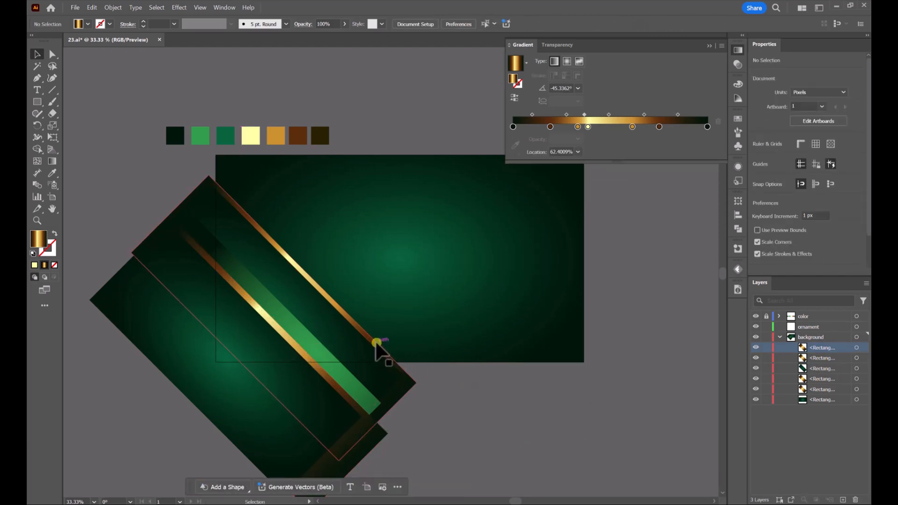
Shift the outer gold band slightly inward to thin the gold edge along the rear dark band
scroll(327, 305, "up", 5)
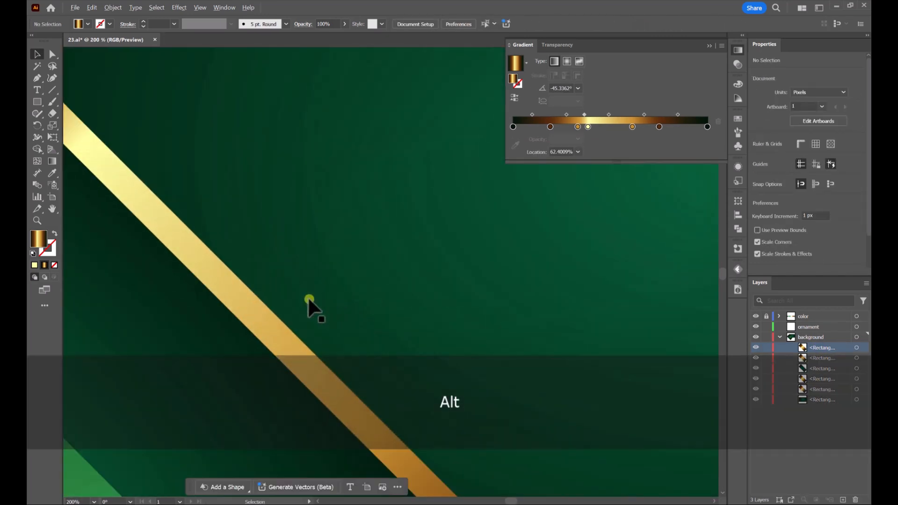
left_click(274, 331)
scroll(381, 309, "down", 6)
left_click(645, 297)
scroll(539, 298, "up", 2)
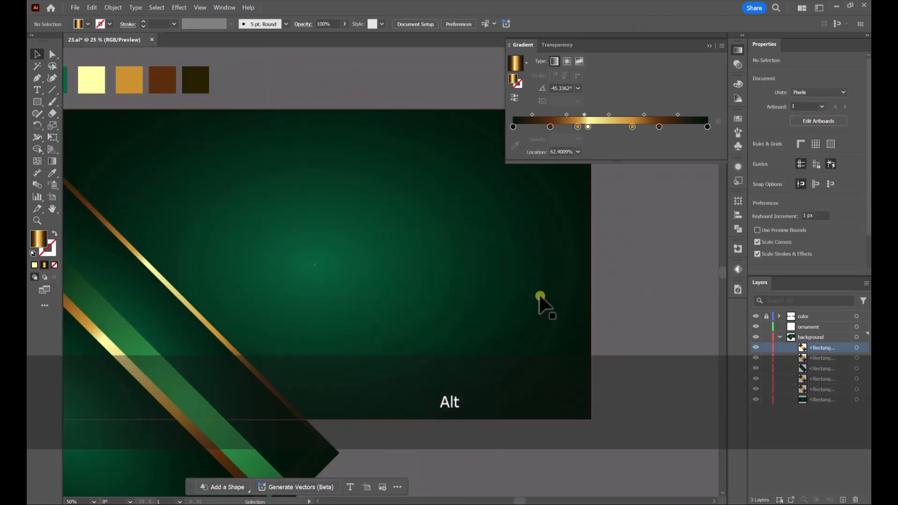
scroll(300, 261, "down", 1)
Narrow the Gradient panel to a compact width and leave the diagonal bands deselected
left_click_drag(287, 256, 392, 230)
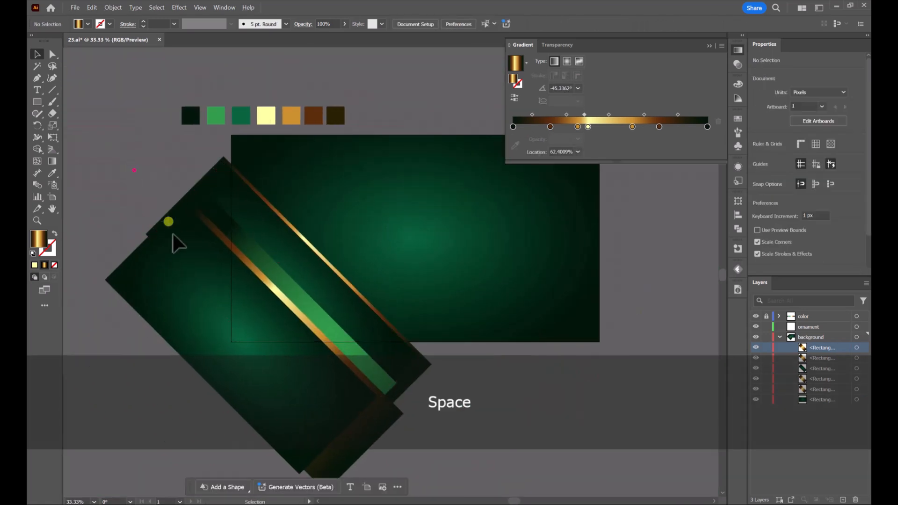
left_click_drag(209, 358, 214, 361)
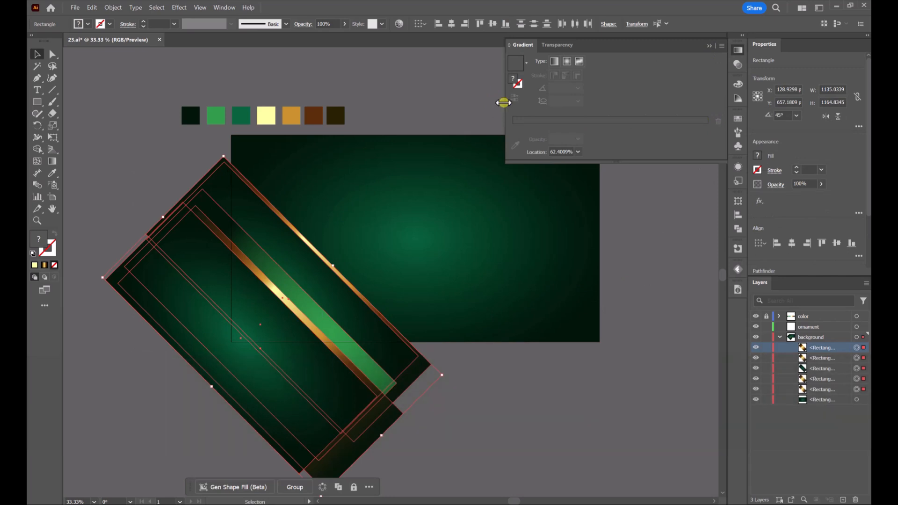
left_click_drag(503, 103, 675, 108)
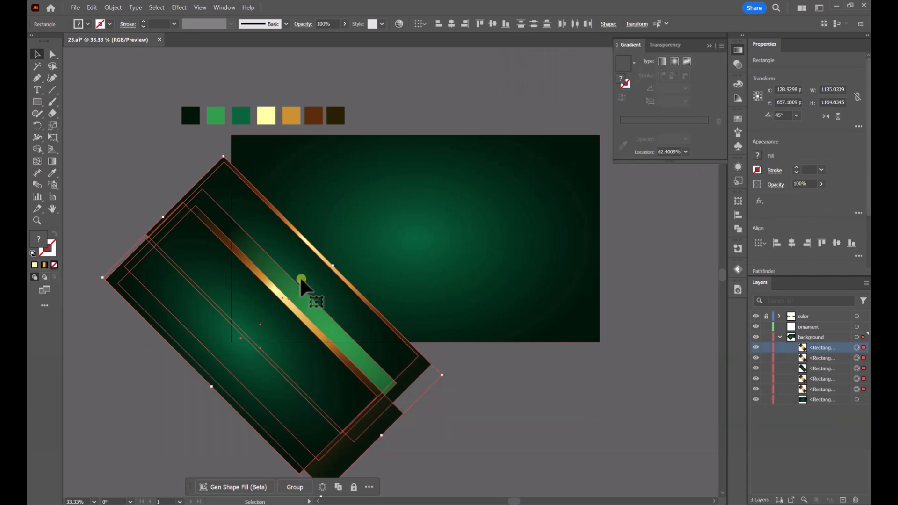
left_click(513, 389)
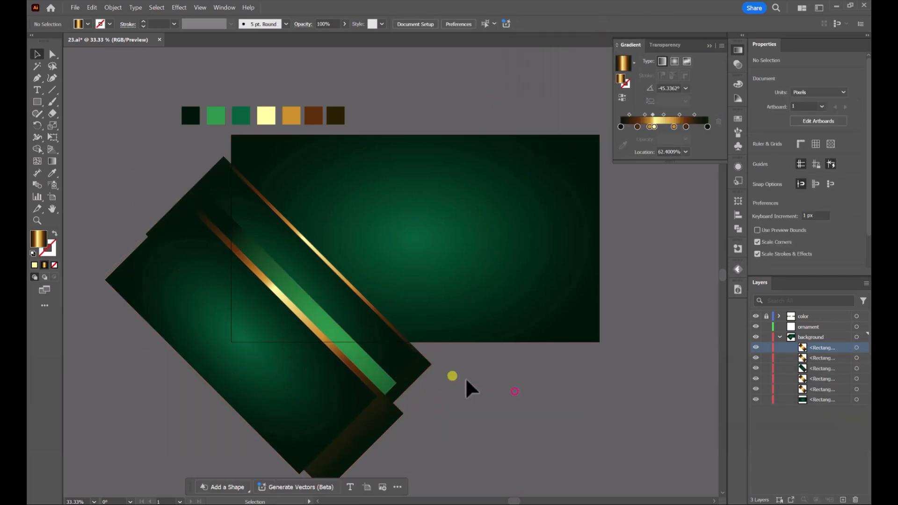
Duplicate the bright green band over the backdrop and rotate the copy to the opposite diagonal at 315°
left_click(250, 351)
left_click(350, 347, "ctrl")
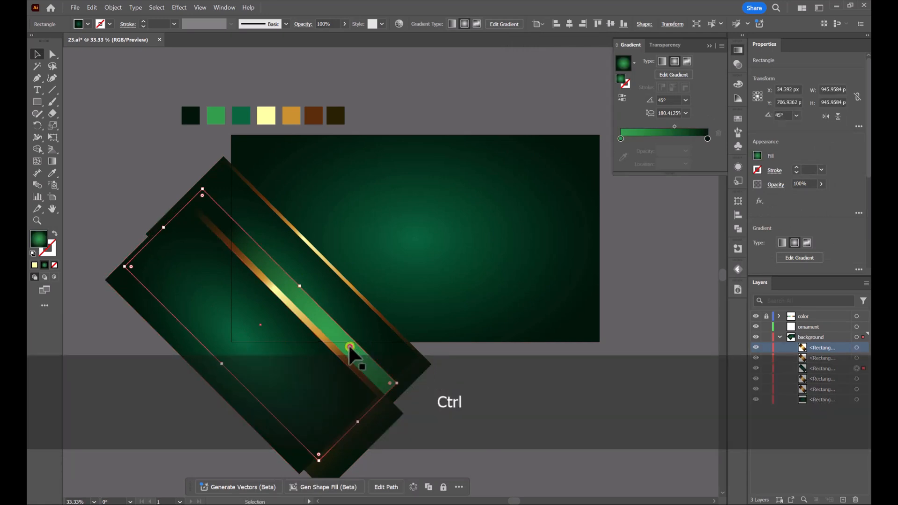
left_click_drag(350, 347, 435, 219)
key("ctrl+v")
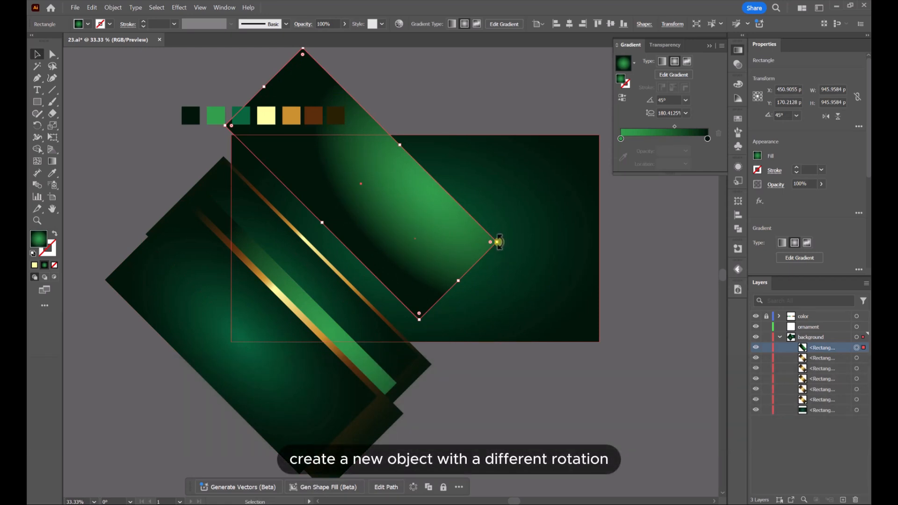
left_click_drag(498, 242, 377, 290)
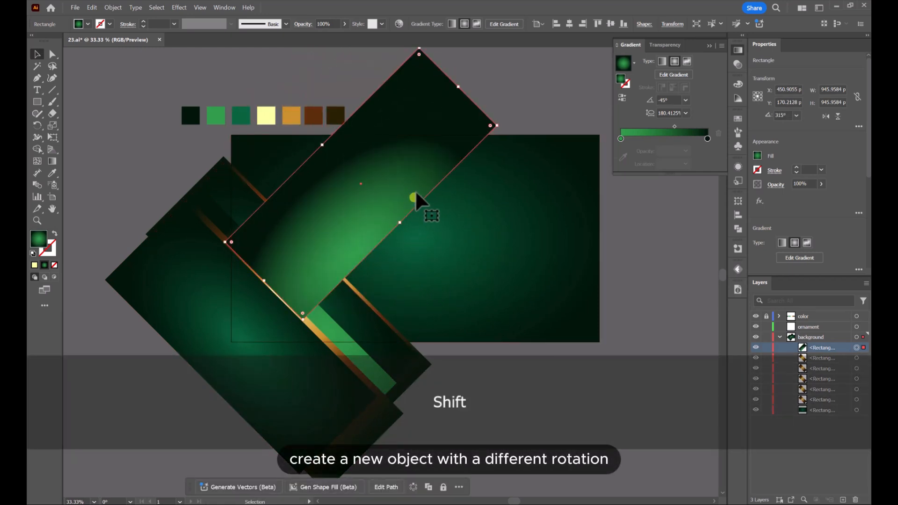
Place the rotated green band behind the gold-edged bands and shift its gradient glow toward the band's upper end
left_click_drag(431, 140, 414, 156)
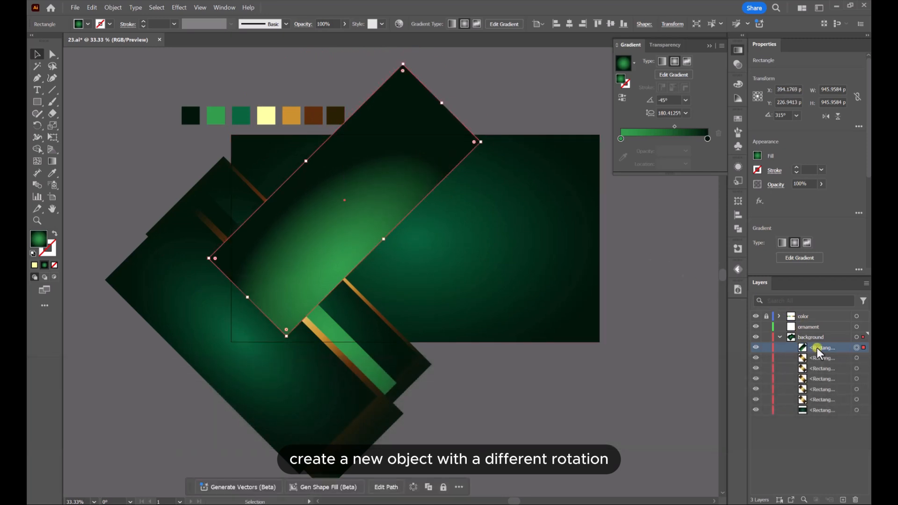
left_click_drag(817, 351, 818, 404)
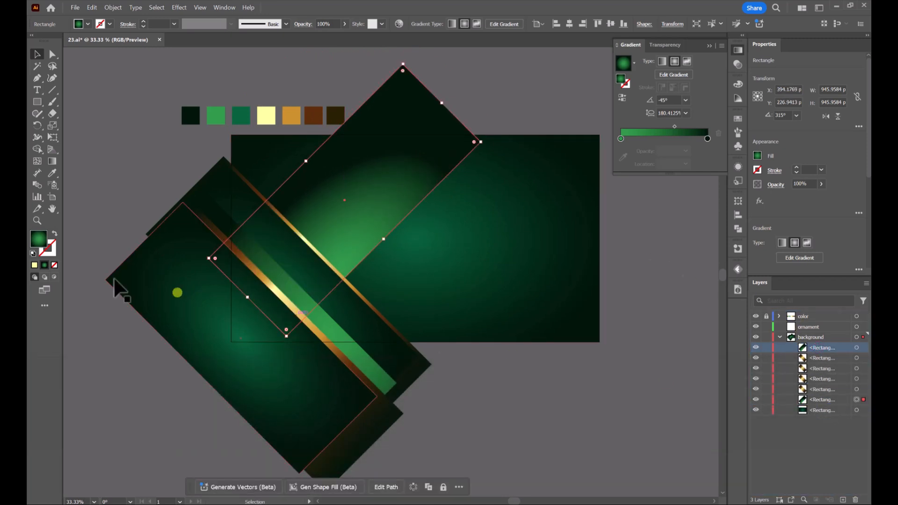
left_click(52, 161)
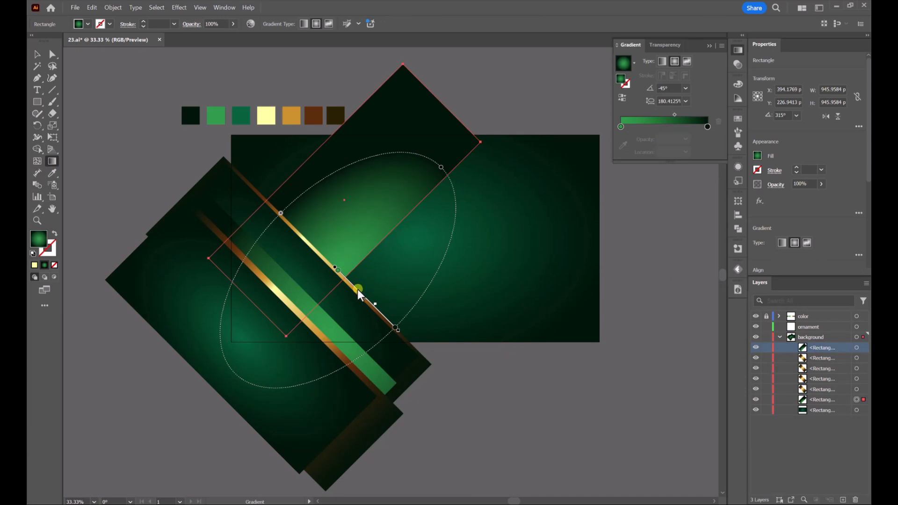
mouse_move(356, 290)
left_mouse_down()
mouse_move(430, 192)
mouse_move(425, 156)
mouse_move(432, 143)
mouse_move(437, 153)
left_mouse_up()
left_click(37, 53)
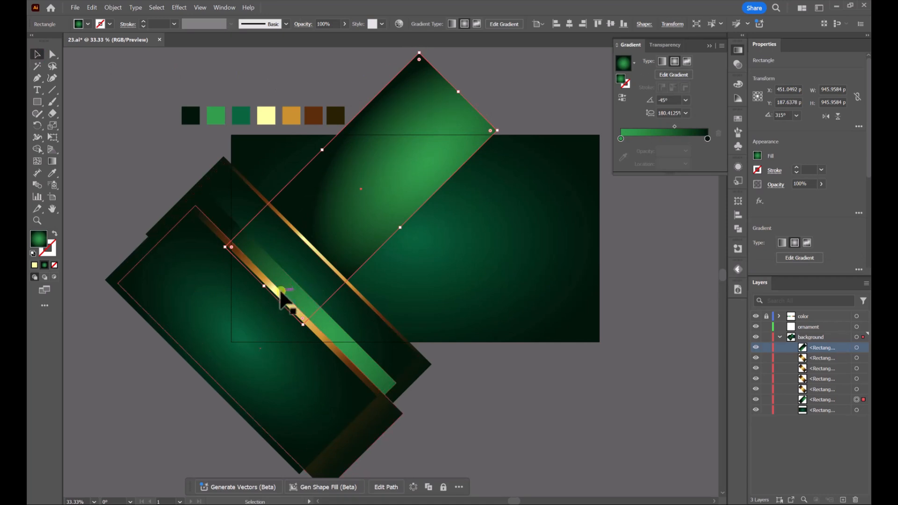
Lengthen and widen the rotated bright green band, and overlay a duplicate of it offset up and to the left
left_click_drag(265, 286, 193, 357)
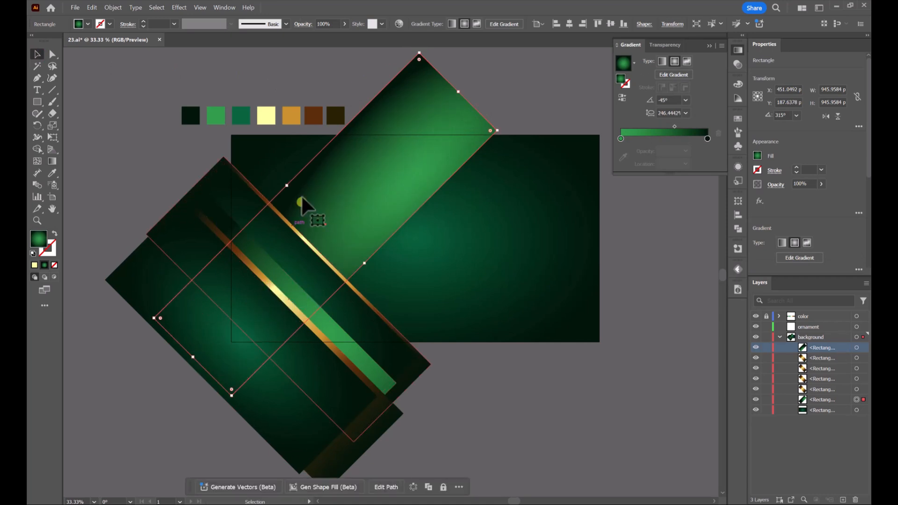
left_click_drag(287, 186, 267, 165)
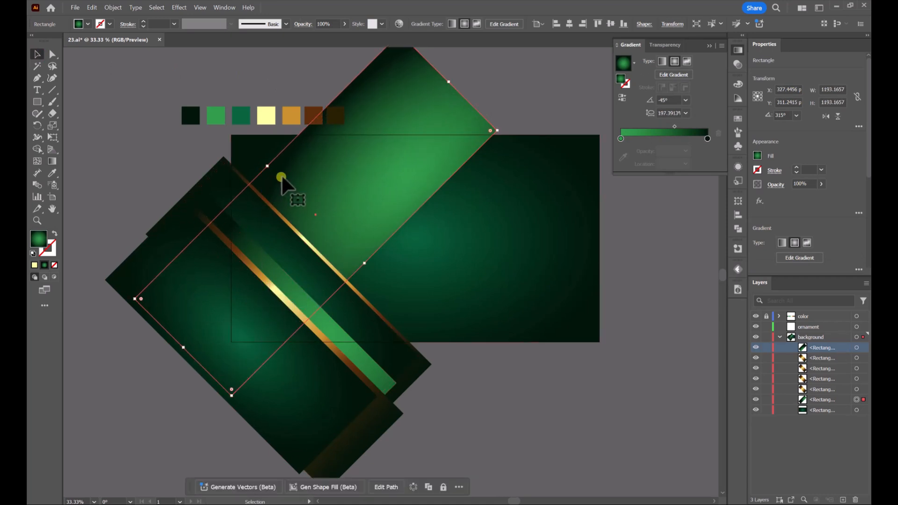
key("ctrl+c")
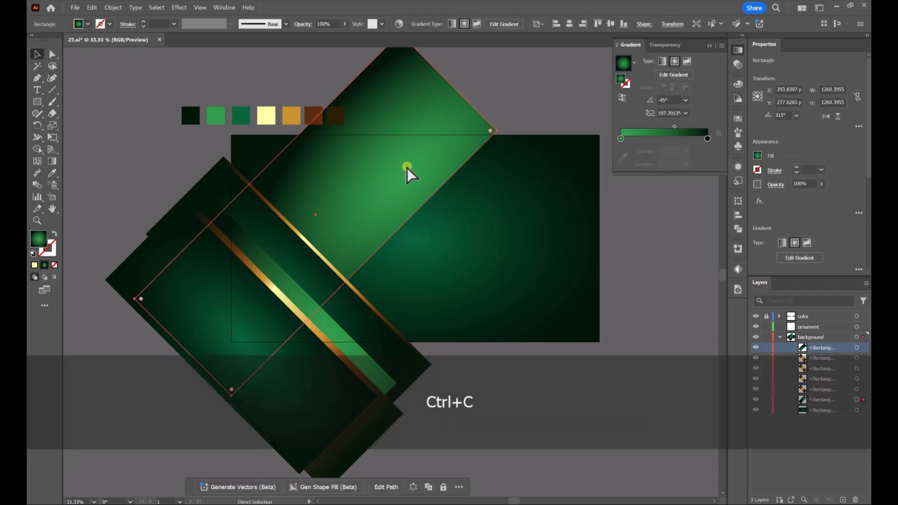
key("ctrl+v")
left_click_drag(465, 260, 378, 186)
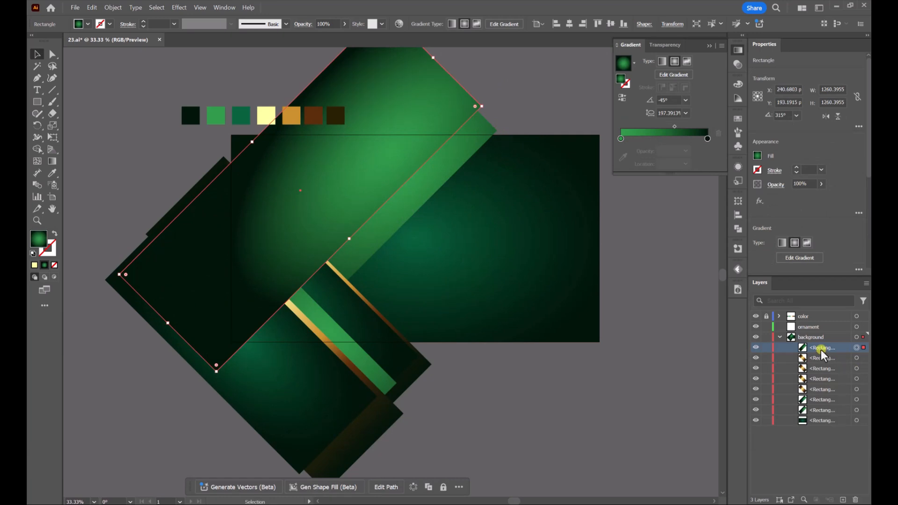
Stack the green copy behind the gold-edged bands, directly above the original, and nudge the original slightly outward
left_click_drag(821, 350, 823, 357)
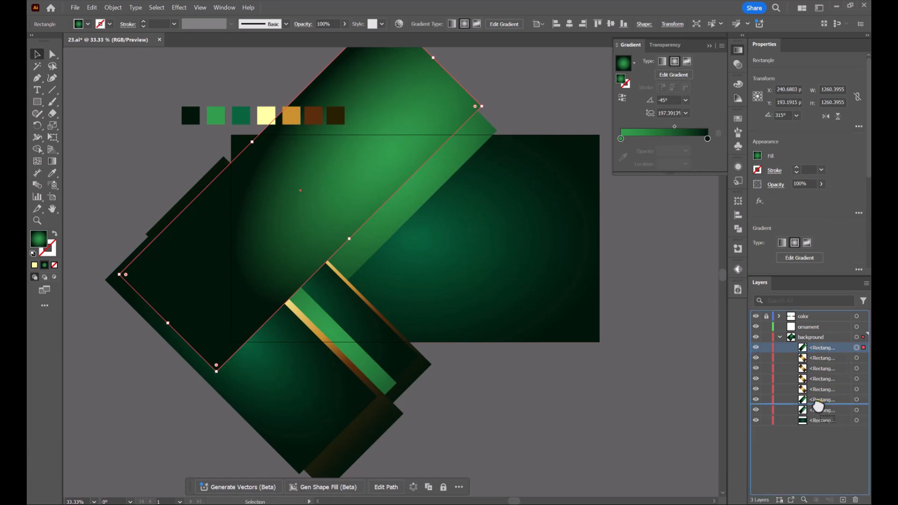
left_click_drag(818, 406, 820, 405)
left_click(533, 117)
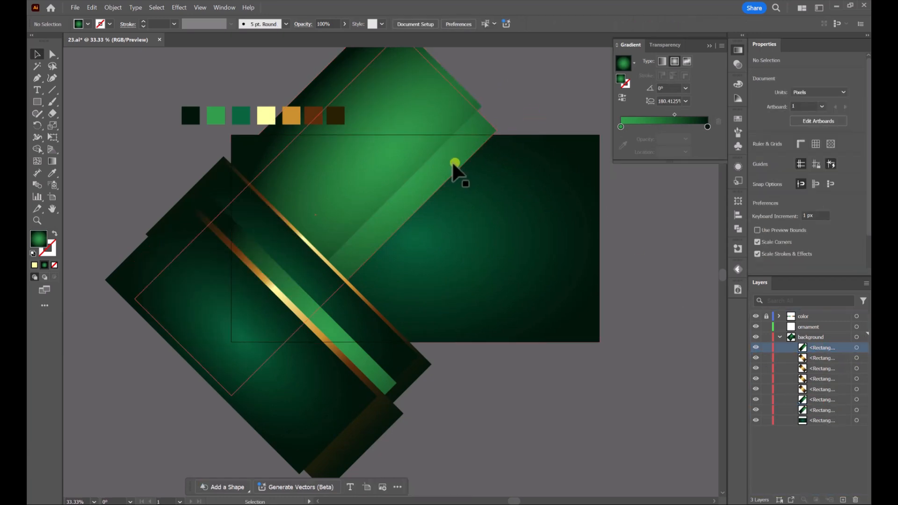
mouse_move(452, 165)
left_mouse_down()
mouse_move(445, 152)
mouse_move(415, 155)
mouse_move(432, 148)
left_mouse_up()
Reshape the green copy's radial gradient to an aspect ratio of about 140% and shift its glow slightly inward from the edge
key("g")
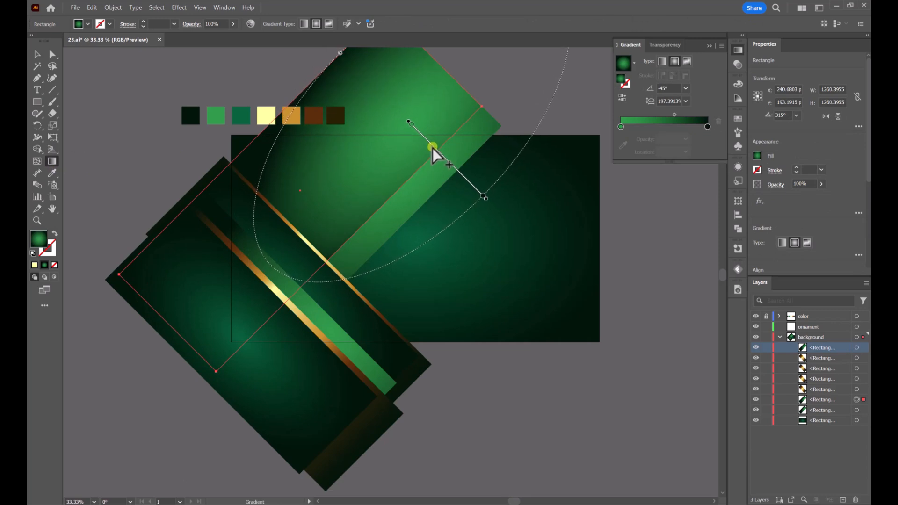
scroll(475, 200, "up", 5)
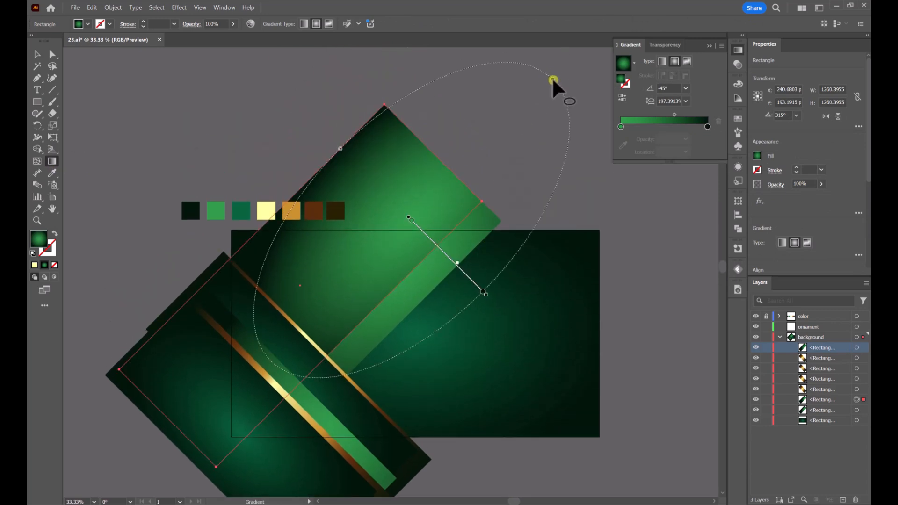
left_click_drag(553, 80, 513, 120)
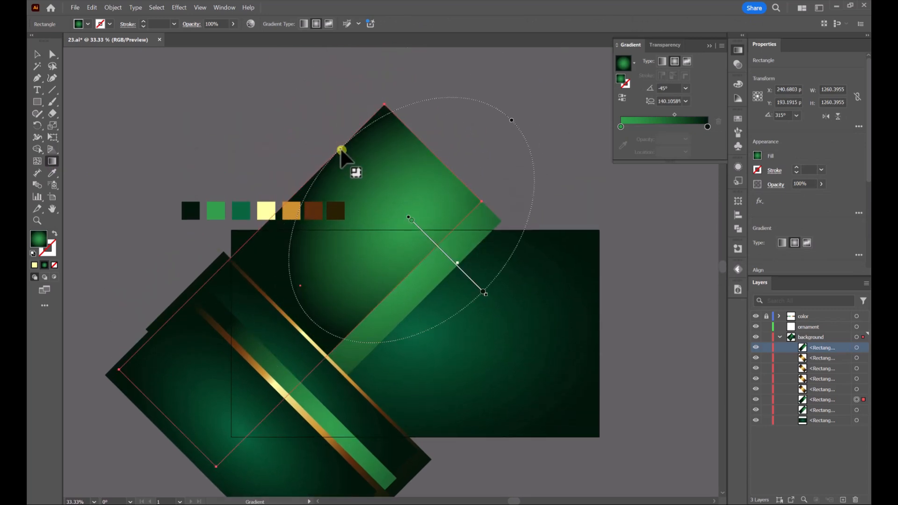
left_click_drag(341, 149, 332, 144)
mouse_move(433, 247)
left_mouse_down()
mouse_move(414, 252)
mouse_move(421, 260)
mouse_move(393, 243)
left_mouse_up()
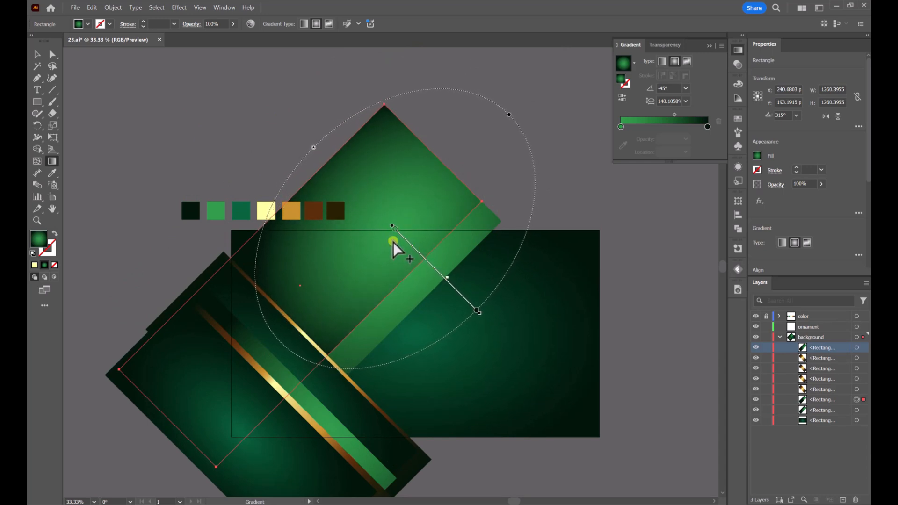
Shift the rear green band's radial glow toward its outer edge and reduce the gradient's aspect ratio to about 152%
left_click(39, 56)
left_click(463, 254)
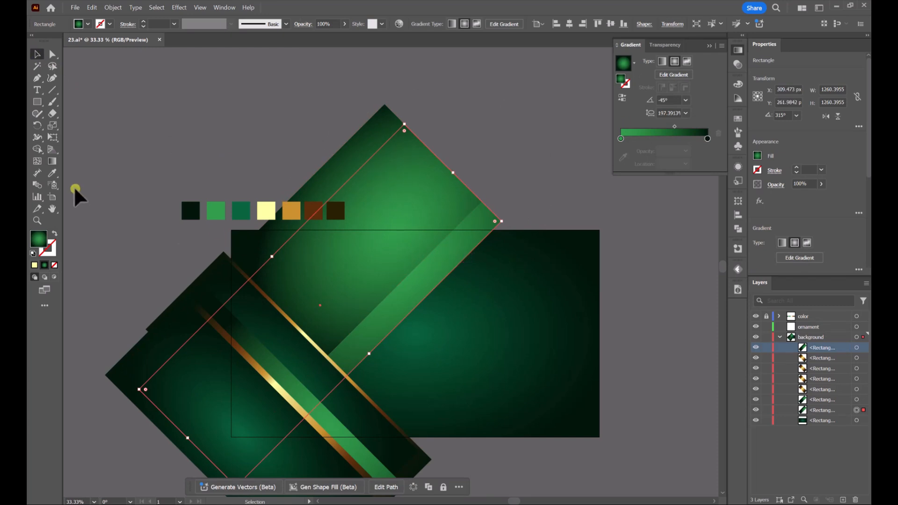
left_click(52, 161)
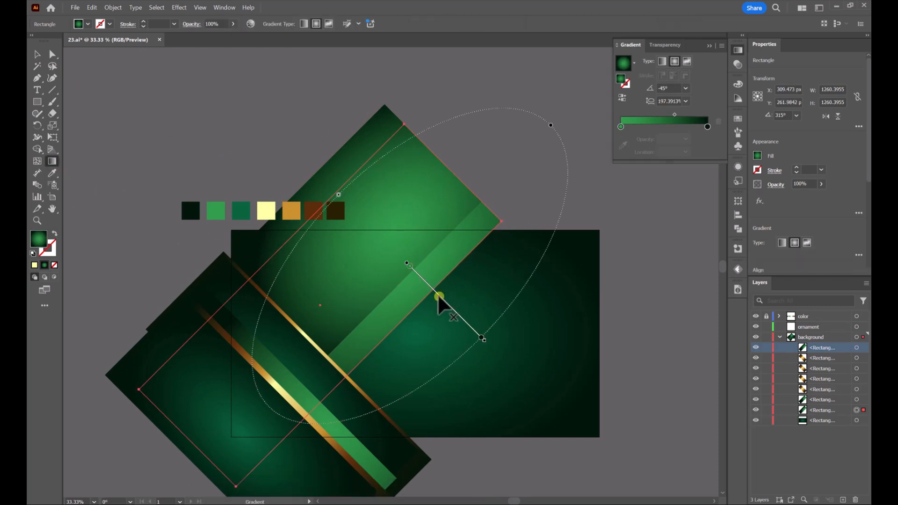
left_click_drag(439, 296, 463, 300)
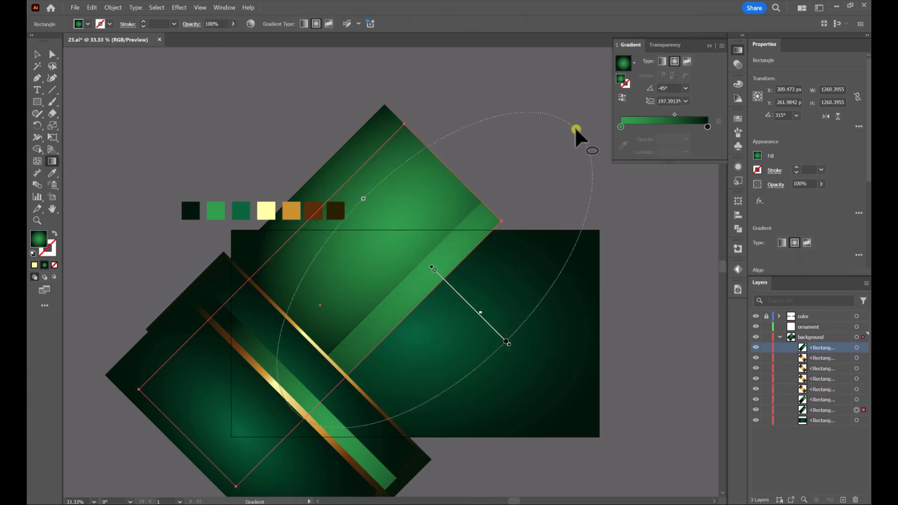
left_click_drag(576, 129, 551, 167)
key("v")
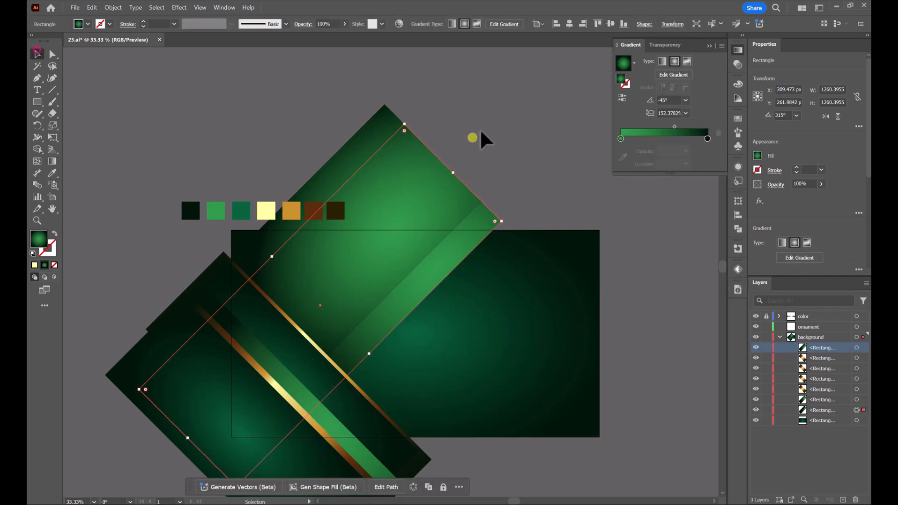
left_click(482, 136)
Duplicate the gold band, rotate the copy to 315°, and lay it over the upper green bands with their outer edges exposed
scroll(468, 164, "down", 3)
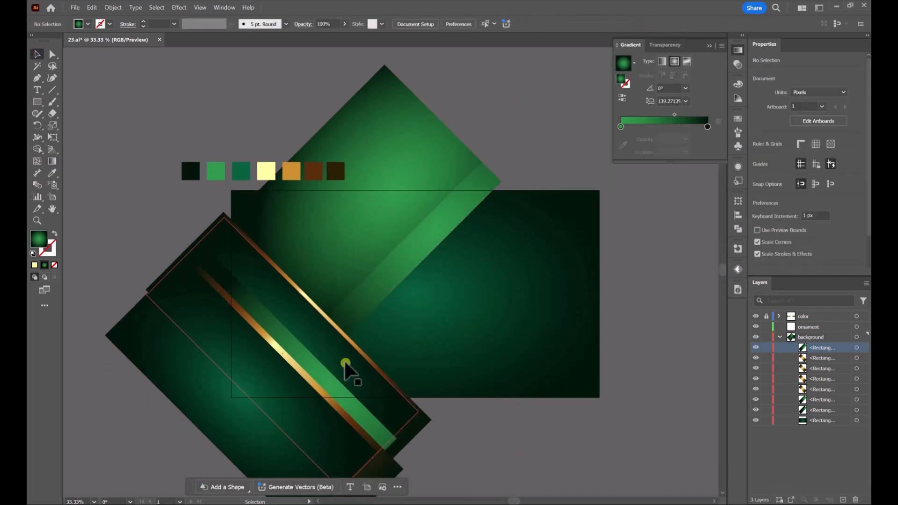
left_click_drag(345, 364, 305, 377)
key("ctrl+c")
key("ctrl+v")
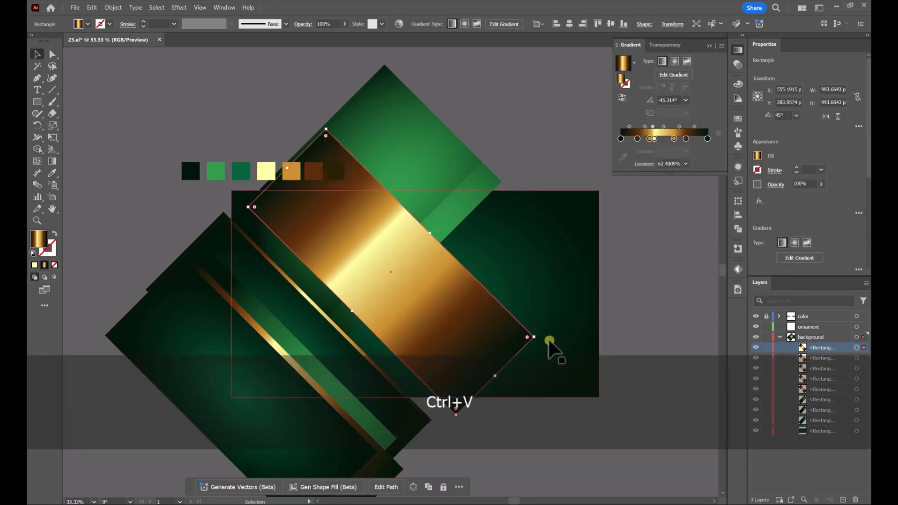
left_click_drag(539, 339, 337, 414)
left_click_drag(417, 253, 372, 201)
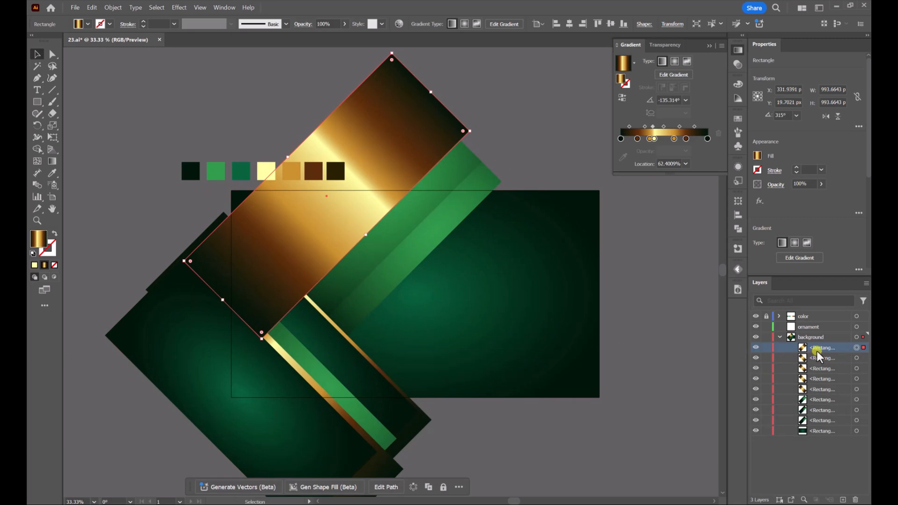
Stack the rotated gold band behind the crossing gold-edged bands but in front of the rotated green bands
left_click_drag(816, 352, 819, 363)
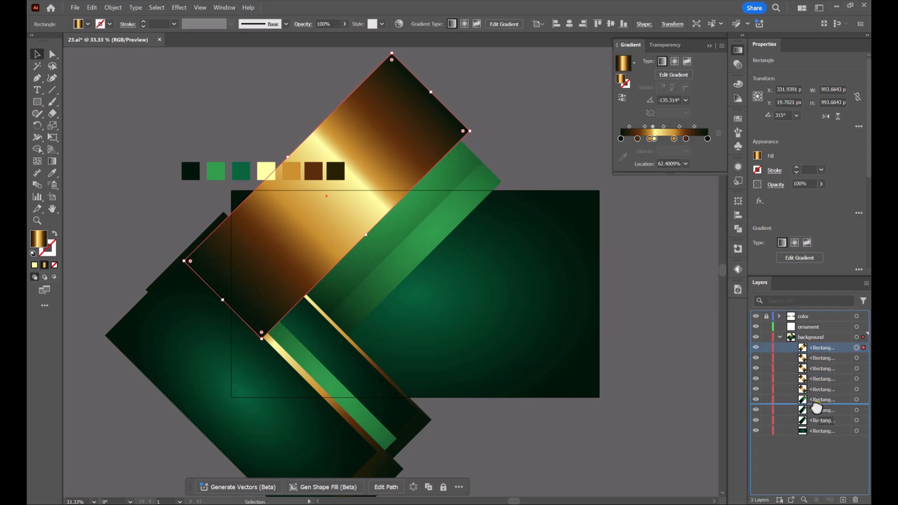
left_click_drag(817, 408, 817, 408)
left_click(666, 300)
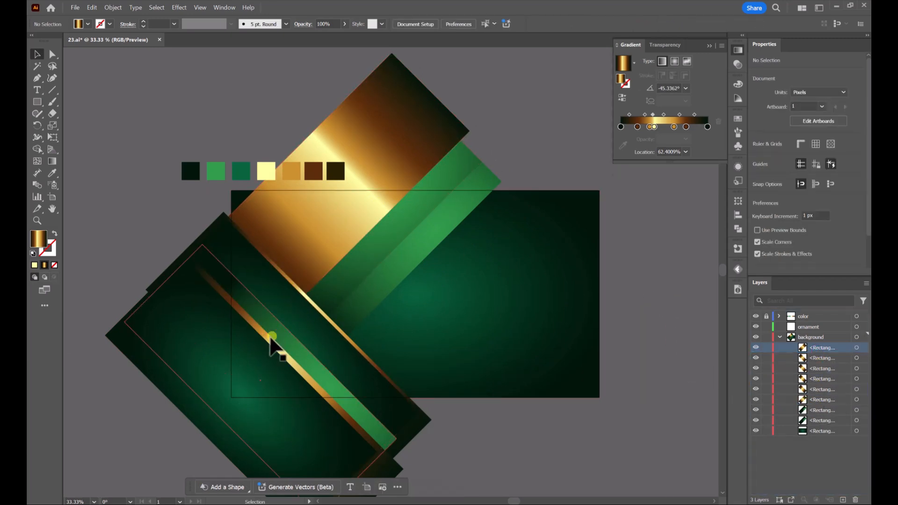
Duplicate the front dark green band, rotate the copy to 315°, and place it above the rotated gold band
left_click(250, 387)
key("ctrl+c")
key("ctrl+v")
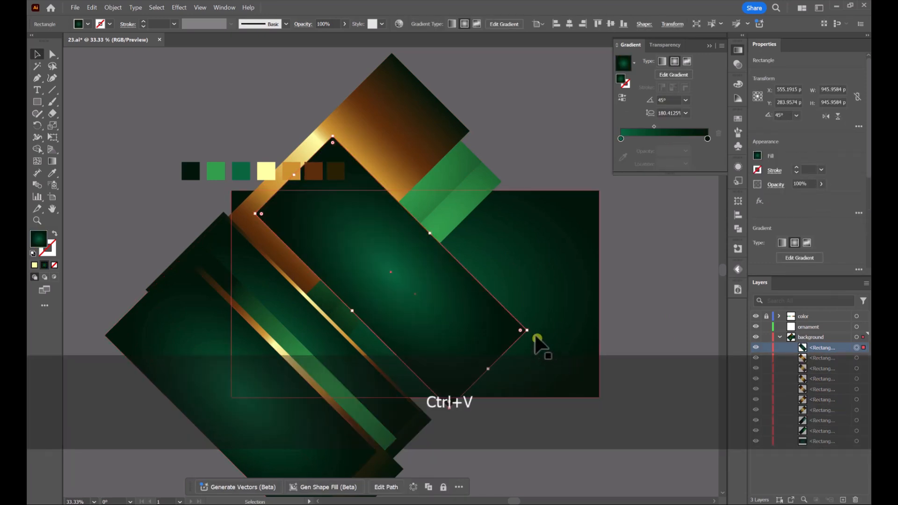
left_click_drag(529, 333, 305, 196)
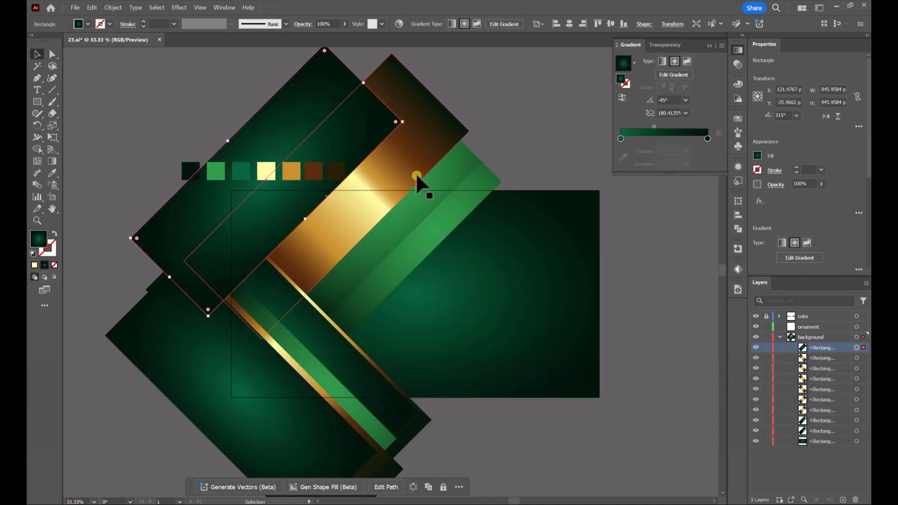
Overlap the rotated dark and gold bands to leave a thin gold edge, and stack the dark band behind the crossing bands
left_click_drag(416, 174, 426, 182)
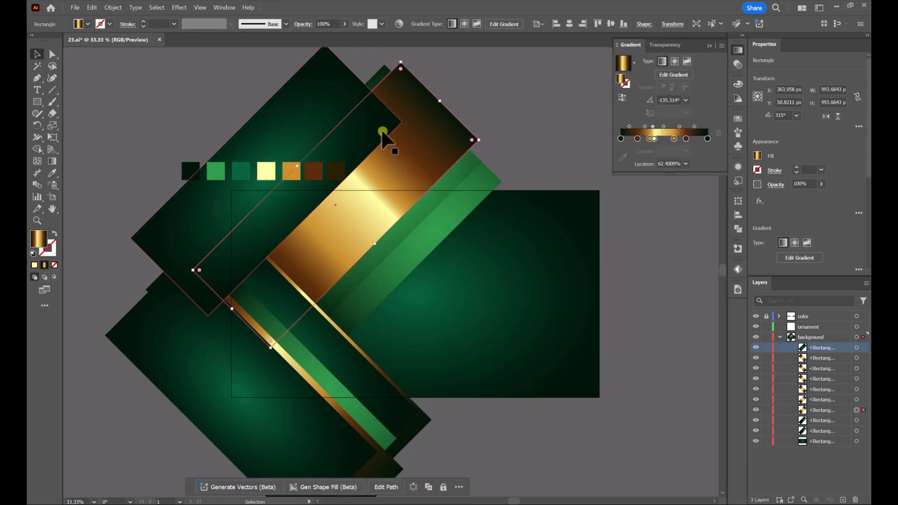
left_click_drag(335, 94, 401, 122)
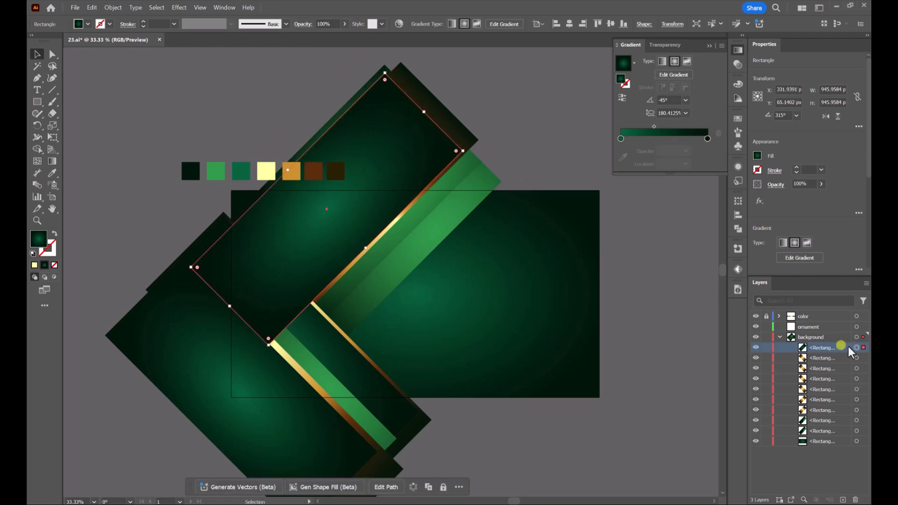
left_click_drag(841, 350, 836, 412)
left_click(547, 161)
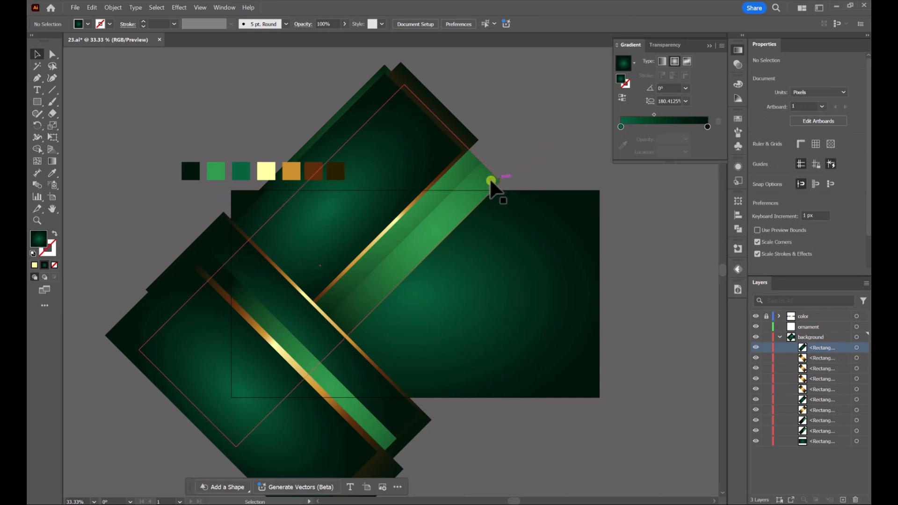
Duplicate the rotated gold band, offset it inward over the rotated dark band, and stack it behind the crossing gold-edged bands
left_click(421, 196)
key("ctrl+c")
key("ctrl+v")
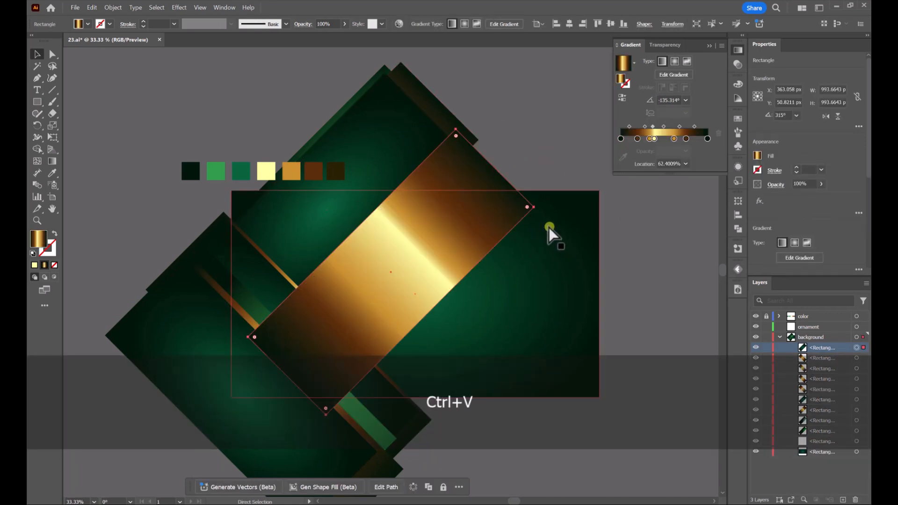
left_click_drag(483, 231, 400, 149)
left_click_drag(820, 352, 820, 400)
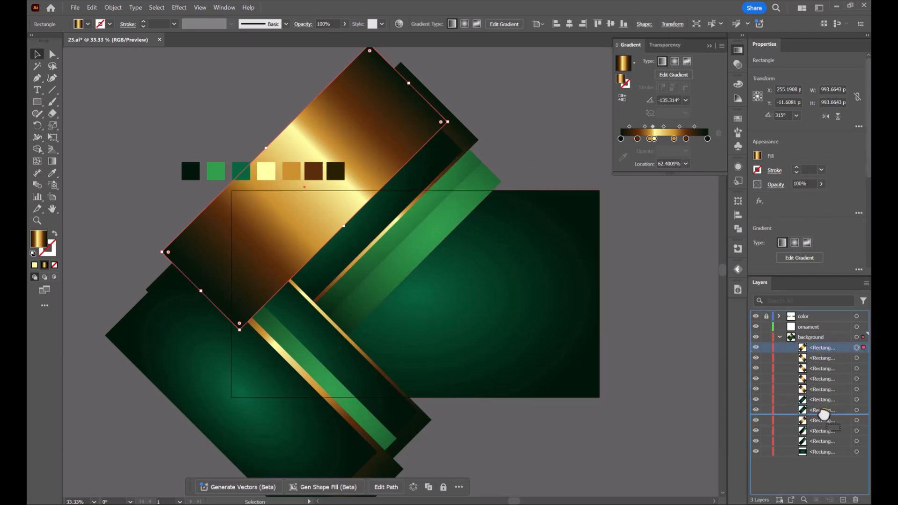
left_click_drag(825, 405, 823, 402)
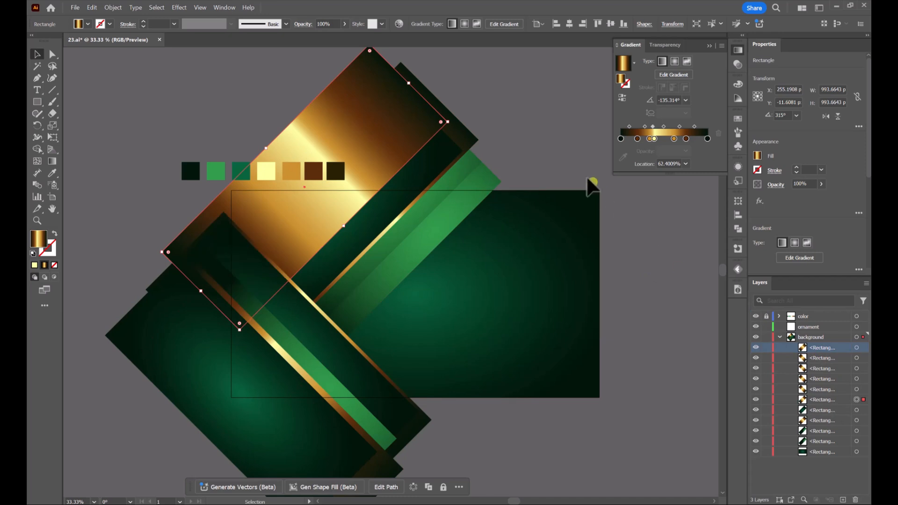
left_click(588, 182)
Duplicate the rotated dark band over the new gold band, leaving a wide gold edge, and stack it behind the crossing bands
left_click(414, 190)
key("ctrl+c")
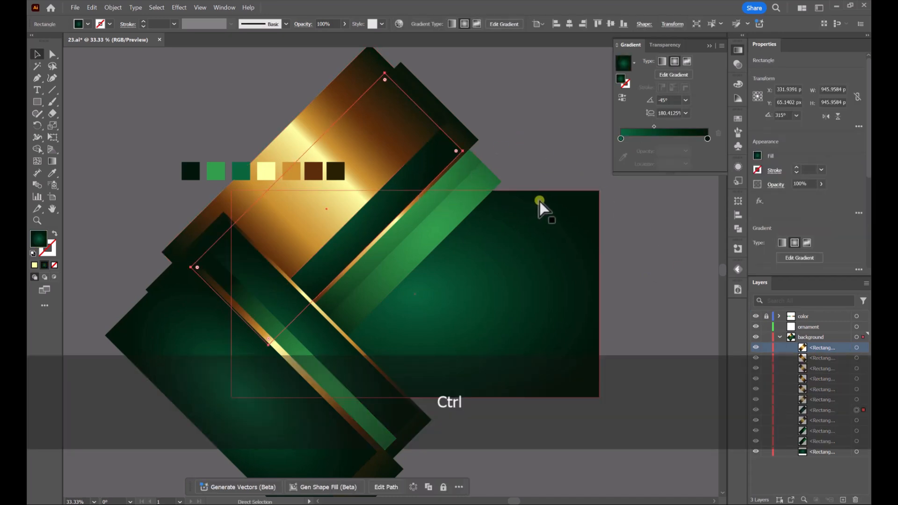
key("ctrl+v")
left_click_drag(467, 259, 350, 182)
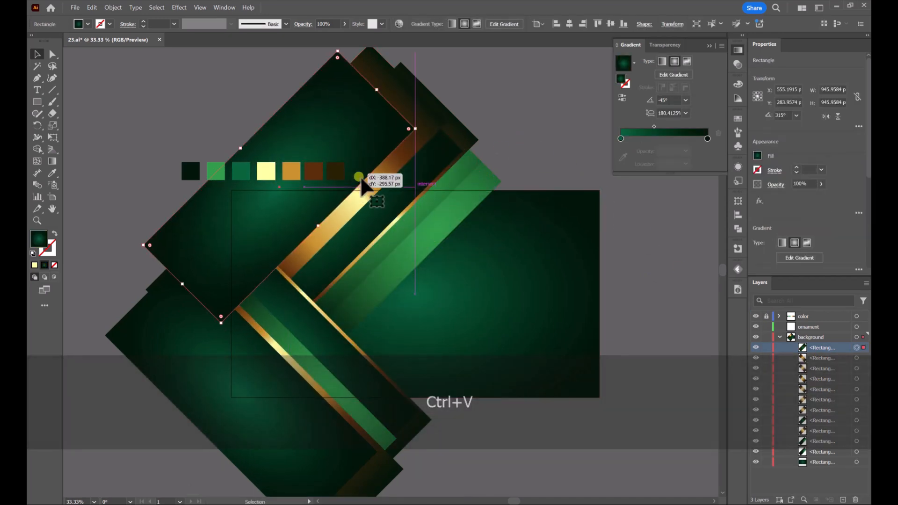
left_click(824, 349)
left_click_drag(824, 350, 828, 405)
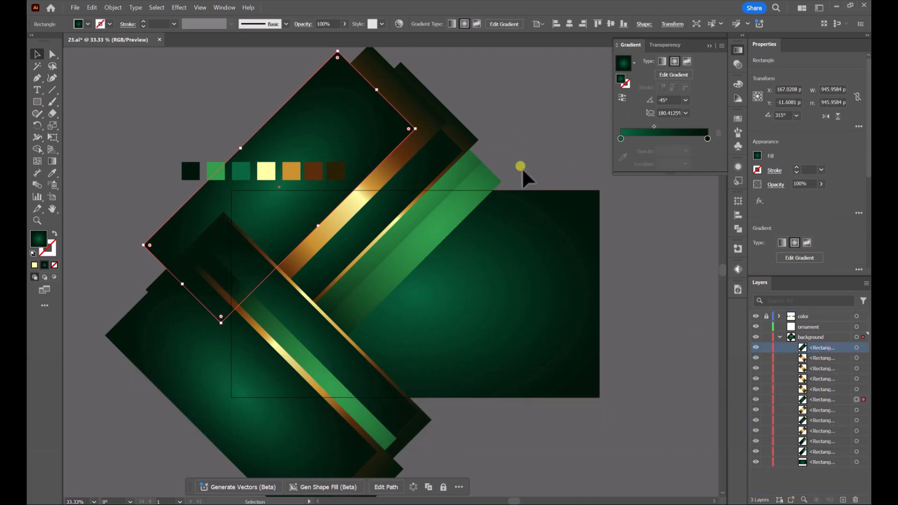
left_click(522, 117)
Nudge the innermost rotated dark band along its diagonal and shift its radial glow toward the band's upper end
mouse_move(295, 222)
left_mouse_down()
mouse_move(332, 169)
mouse_move(350, 174)
left_mouse_up()
key("g")
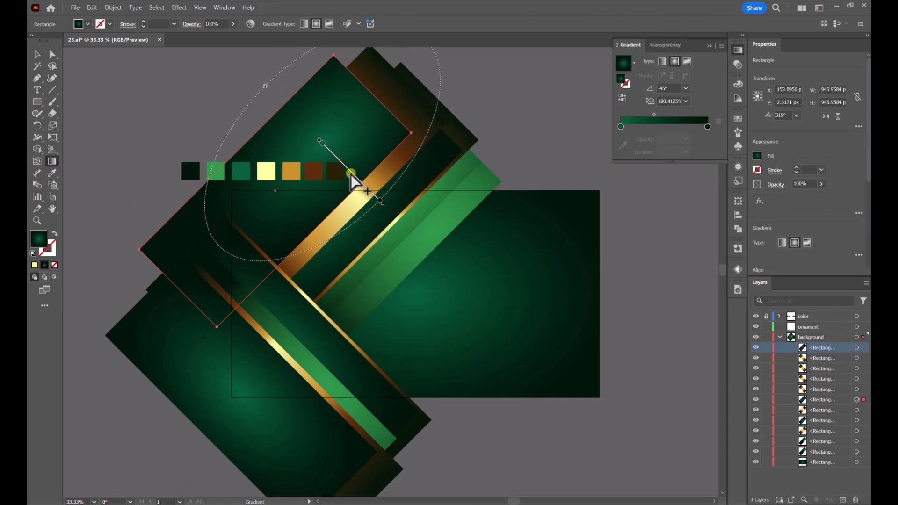
left_click(39, 60)
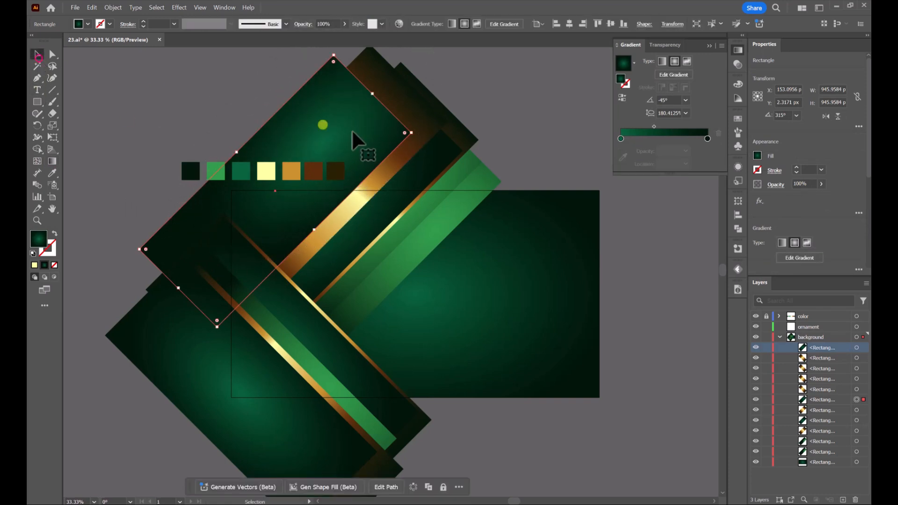
left_click(518, 144)
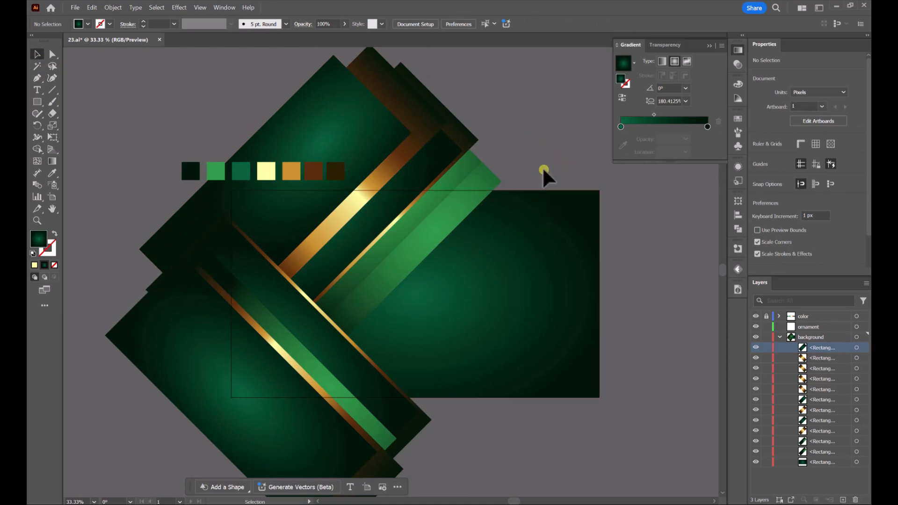
Select together the five stacked green, gold and dark bands that rise toward the upper right, undoing any accidental shifts
left_click(329, 319)
left_click(396, 271, "shift")
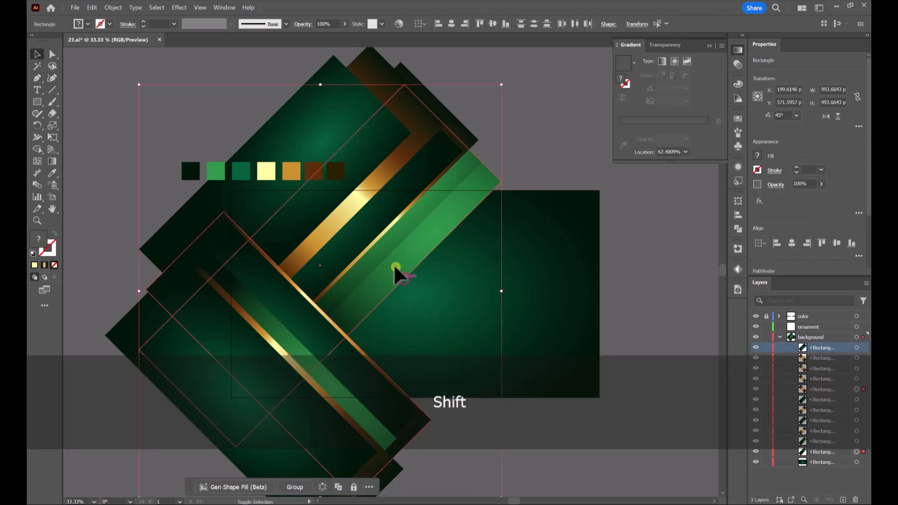
left_click(388, 255, "shift")
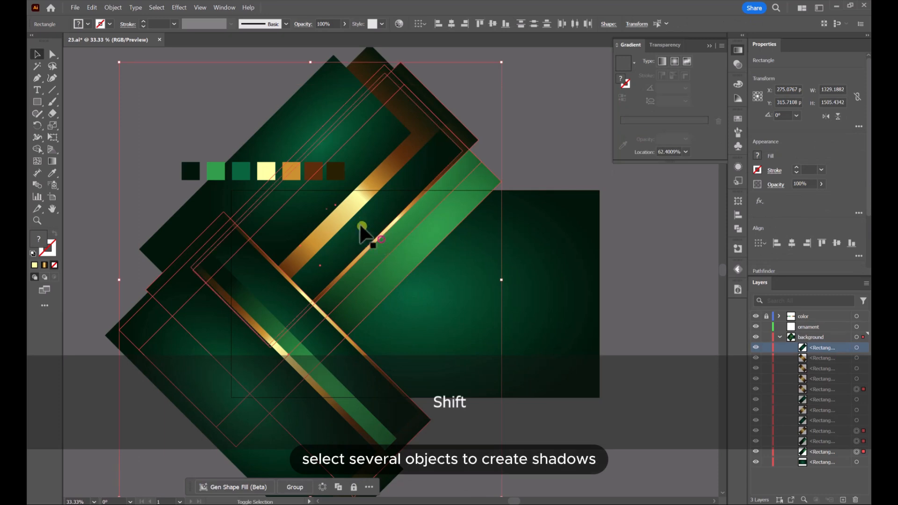
left_click(356, 228, "shift")
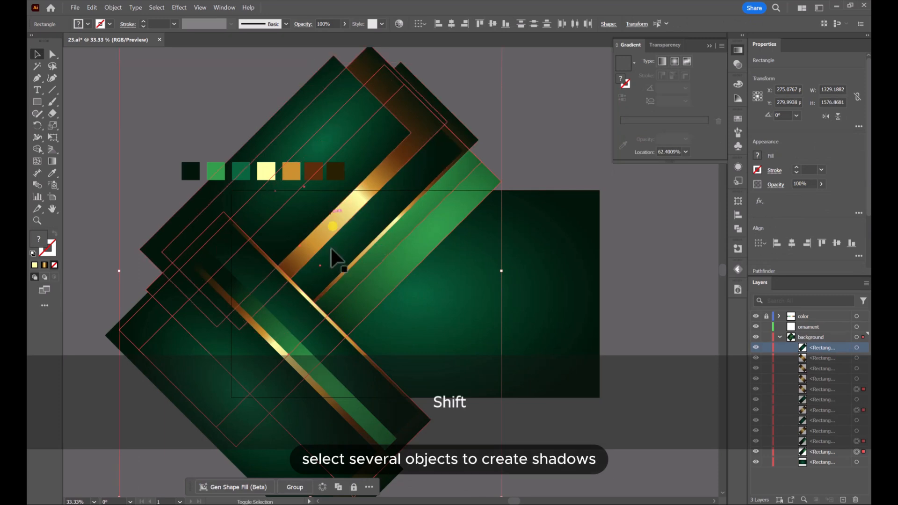
left_click_drag(397, 285, 415, 294)
key("ctrl+z")
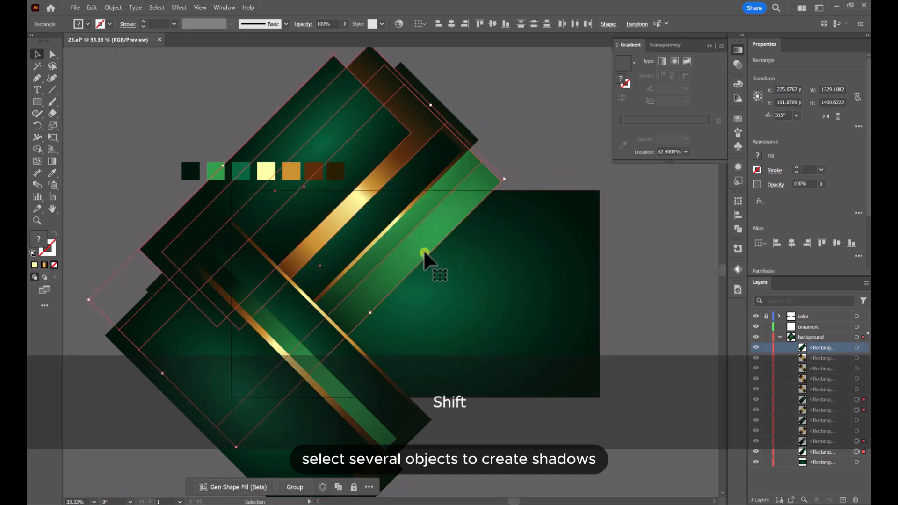
left_click_drag(425, 255, 459, 257)
key("ctrl+z")
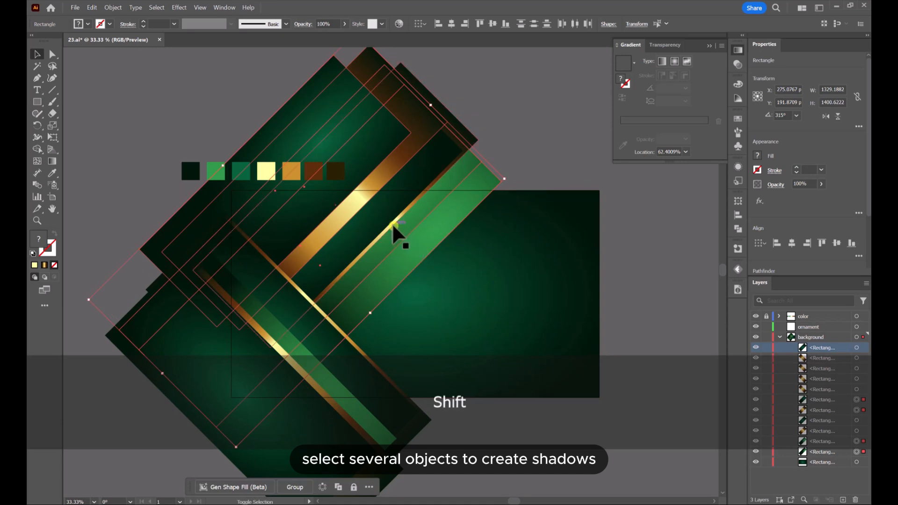
left_click_drag(410, 259, 421, 262)
key("ctrl+z")
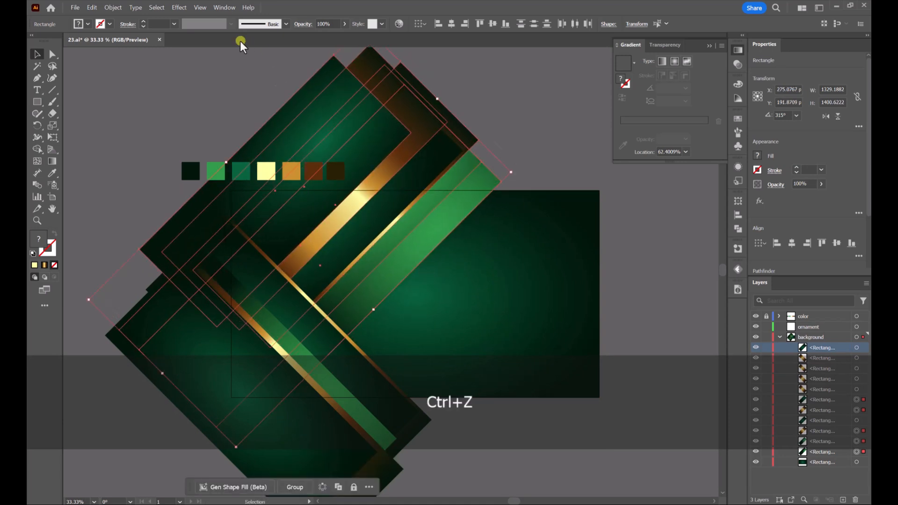
Add a Multiply drop shadow to the five selected bands, with its X offset set to 20 px
left_click(179, 8)
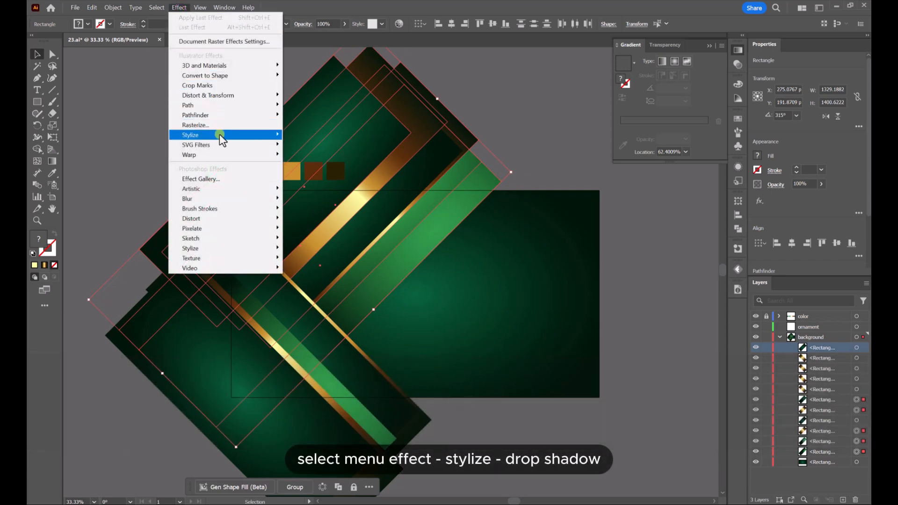
mouse_move(220, 134)
left_click(315, 134)
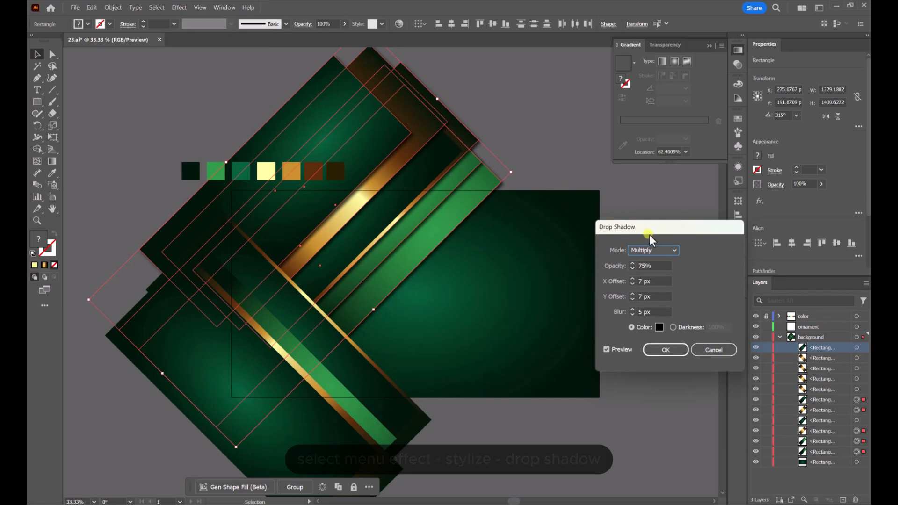
left_click_drag(664, 234, 602, 234)
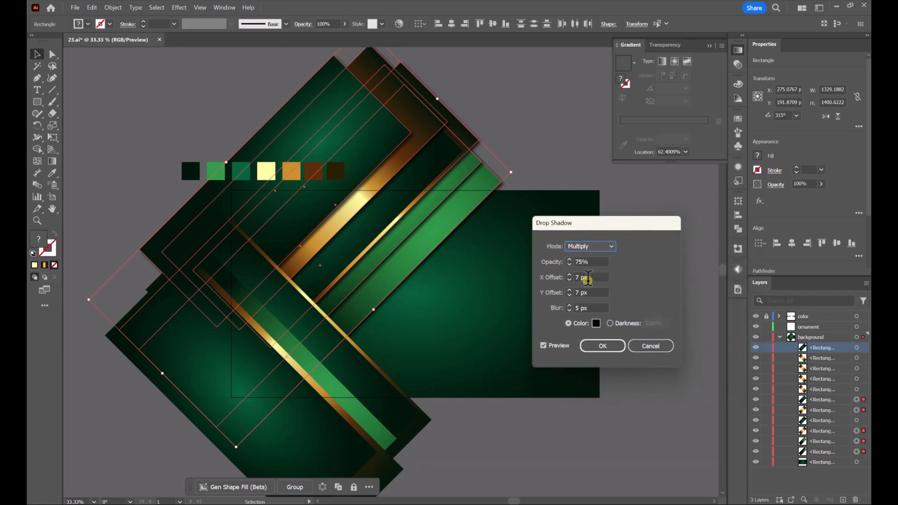
left_click_drag(588, 279, 575, 277)
type("20")
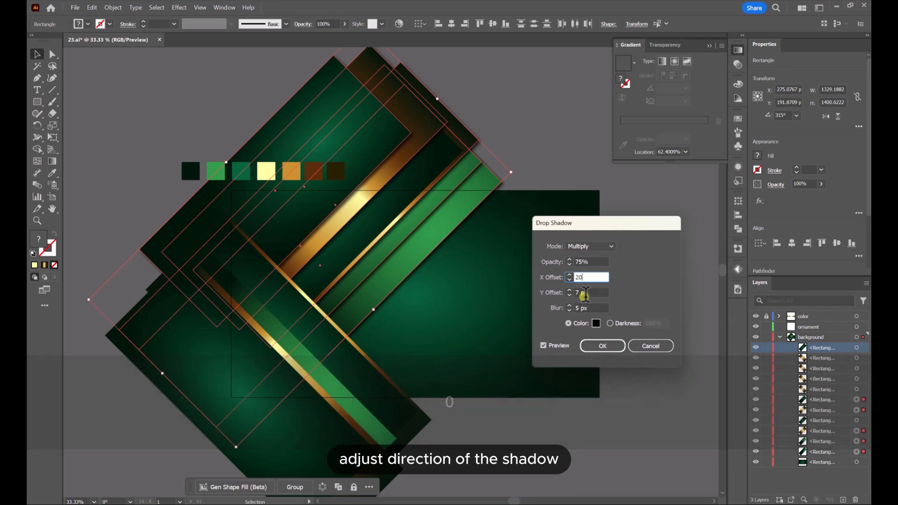
key("Tab")
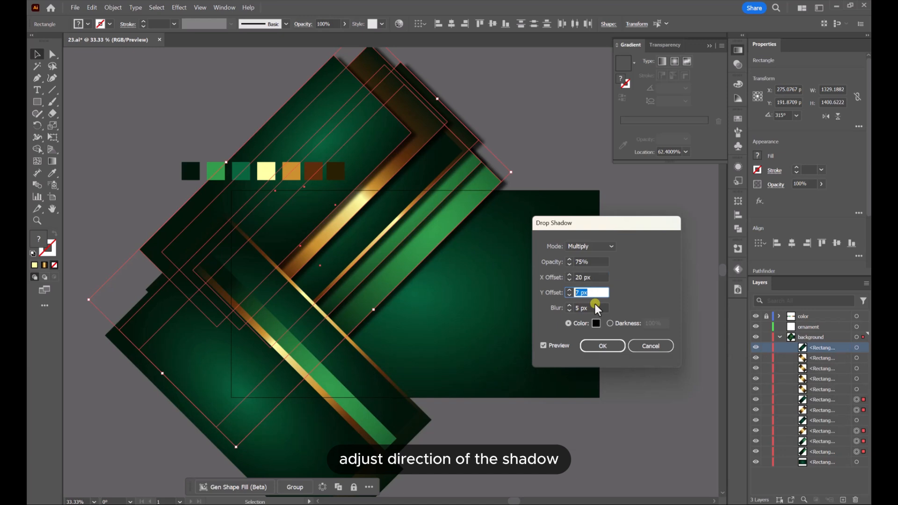
Set the drop shadow's blur to 20 px and opacity to 50%, check the preview, apply it and deselect the bands
left_click(591, 307)
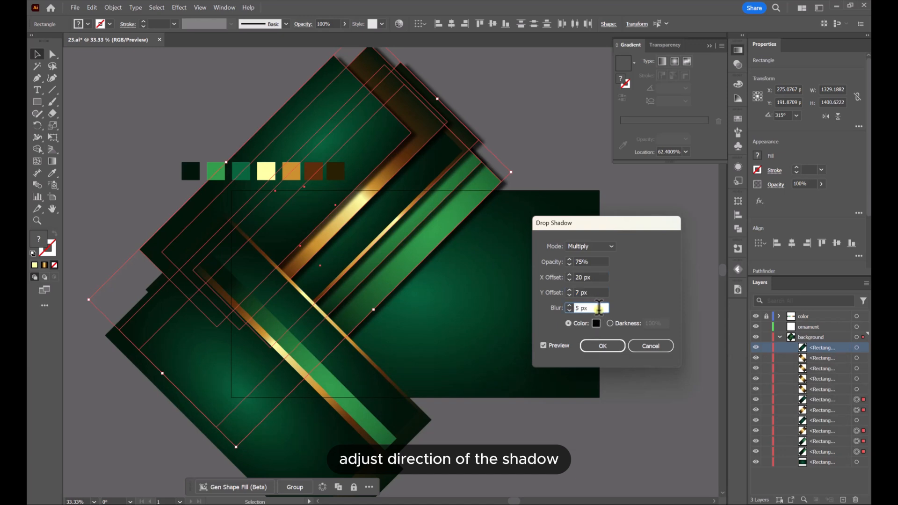
left_click_drag(583, 308, 575, 308)
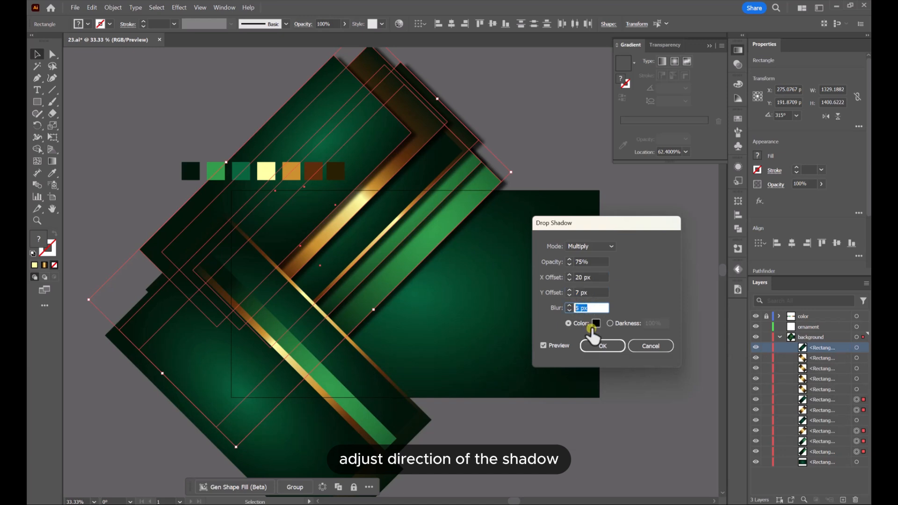
type("20")
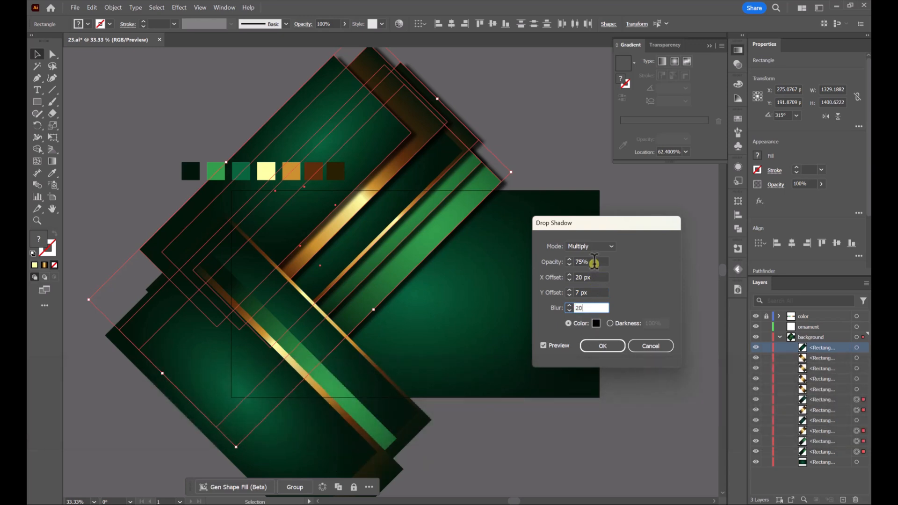
left_click_drag(597, 261, 575, 260)
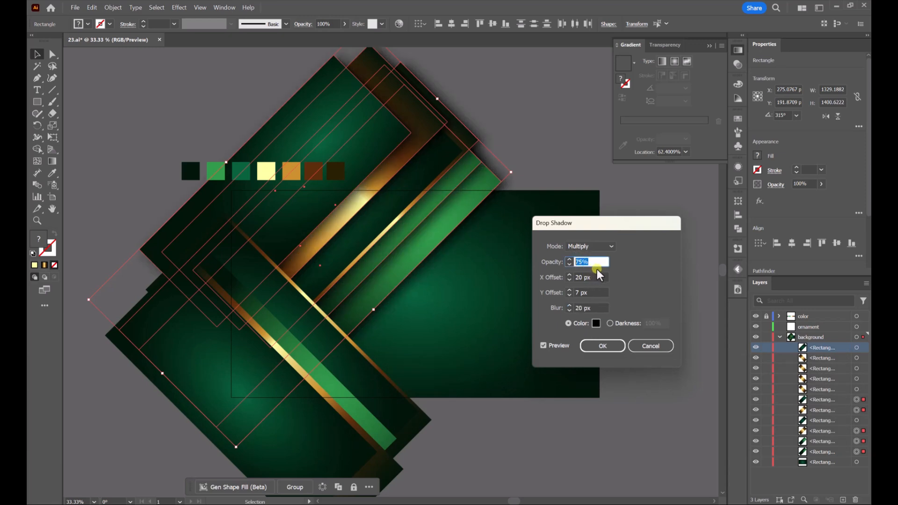
type("50")
left_click(544, 345)
left_click(561, 348)
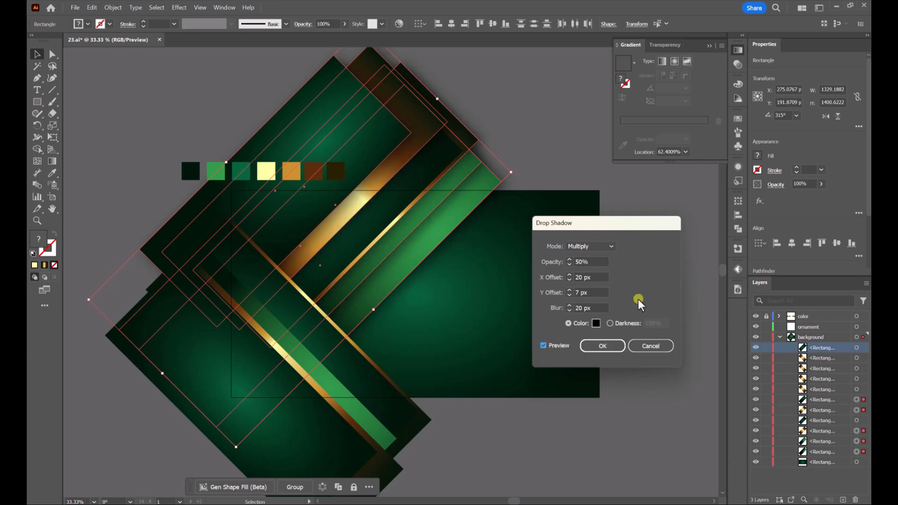
left_click(612, 346)
left_click(531, 124)
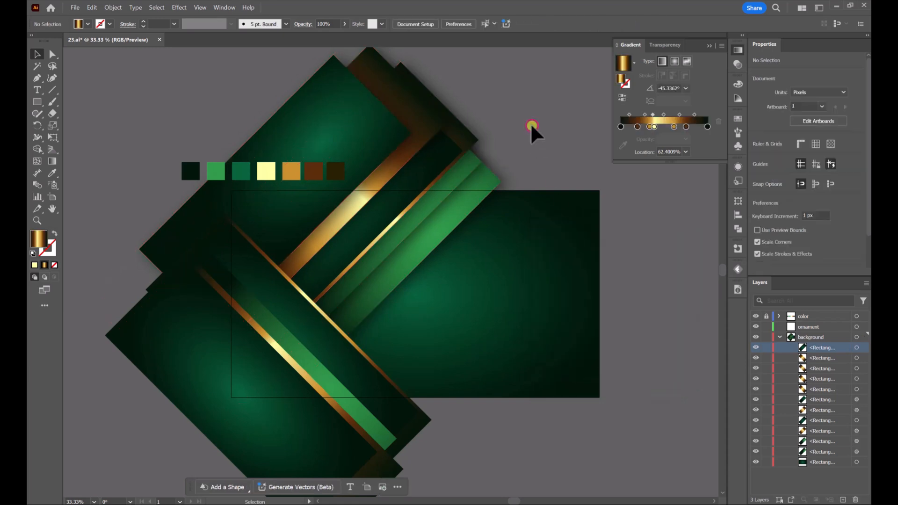
Apply a drop shadow with 60% opacity to the two gold bands and the band between them in the stack descending to the right
scroll(514, 145, "down", 1)
left_click(335, 309)
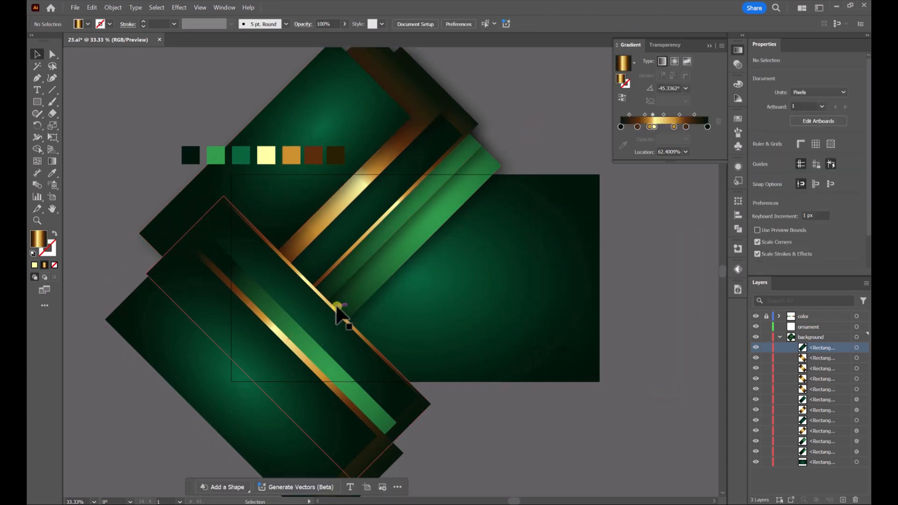
left_click(292, 341, "shift")
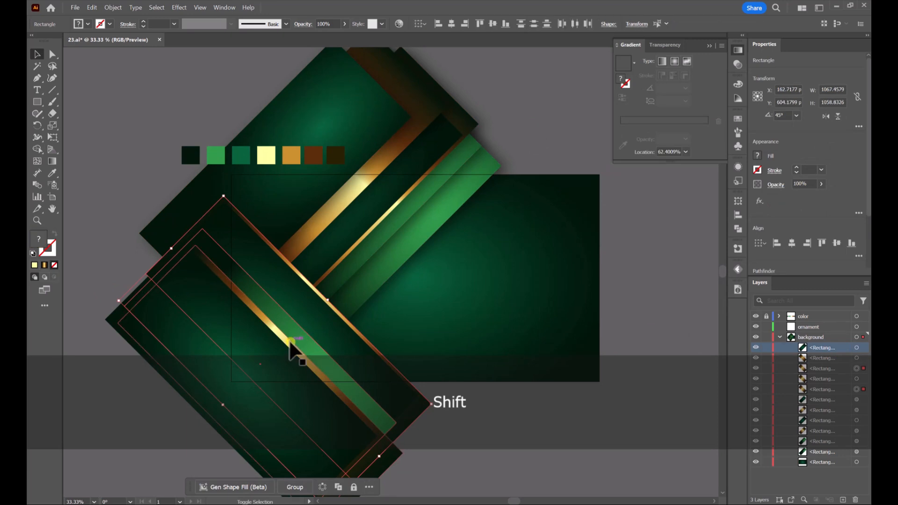
left_click(449, 329, "shift")
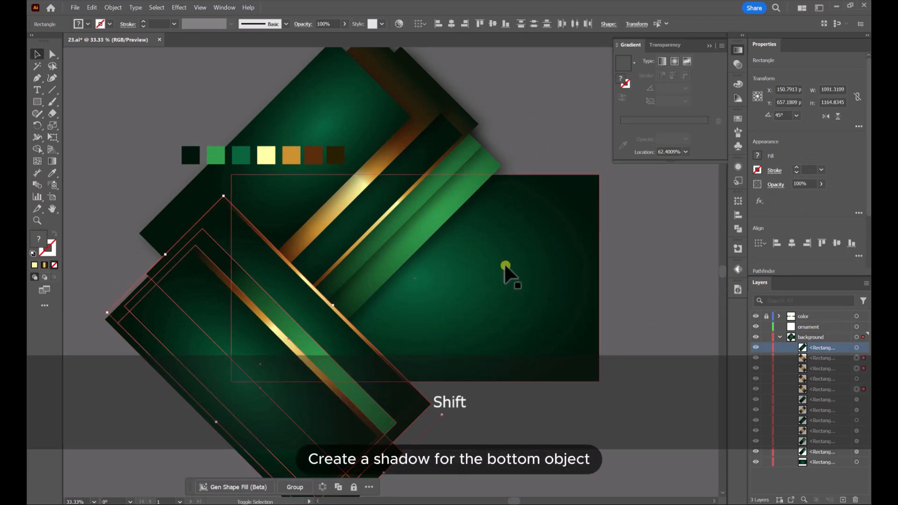
left_click(179, 7)
mouse_move(220, 136)
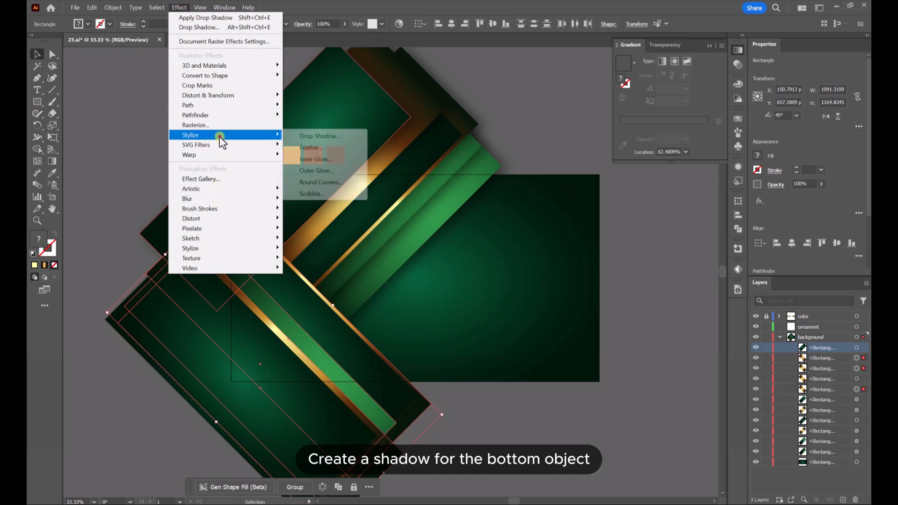
left_click(333, 135)
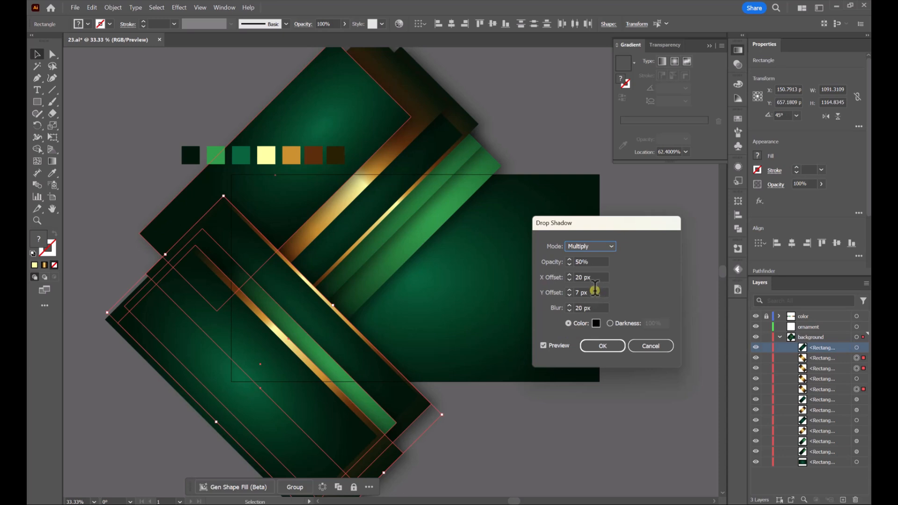
left_click_drag(596, 292, 572, 292)
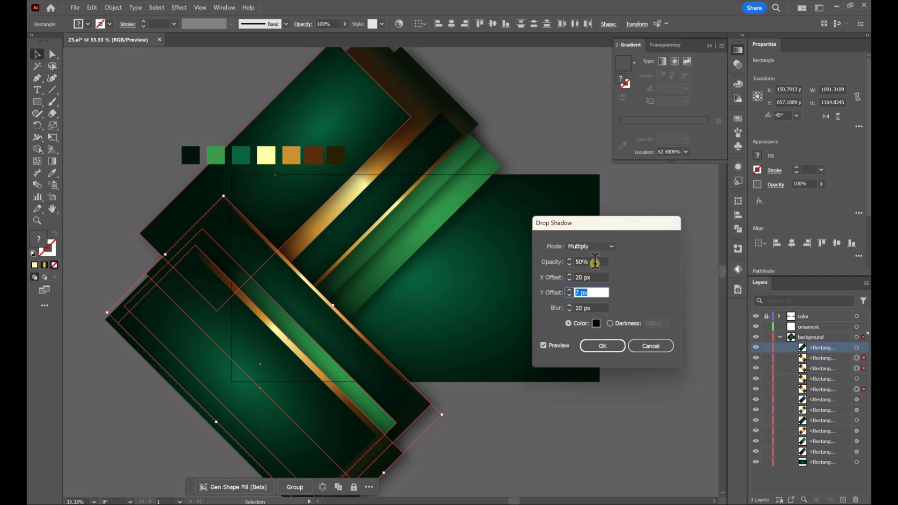
left_click_drag(595, 262, 582, 262)
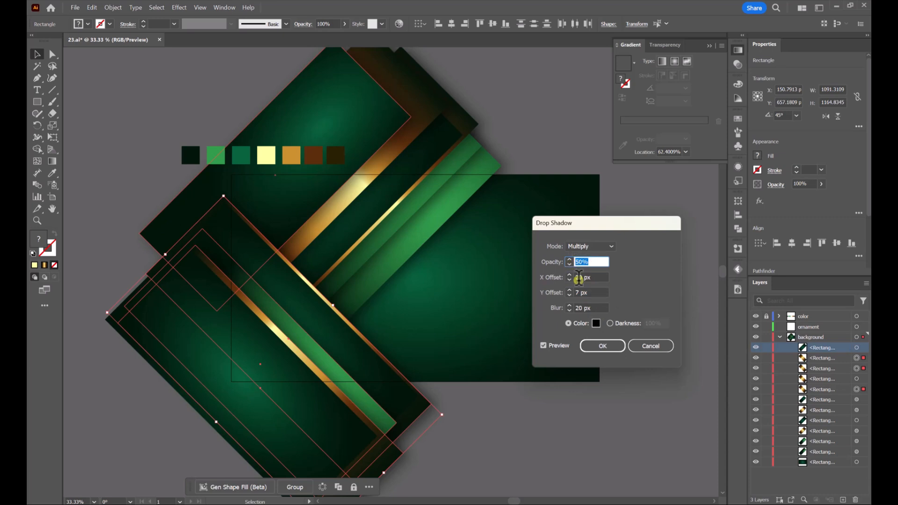
type("60")
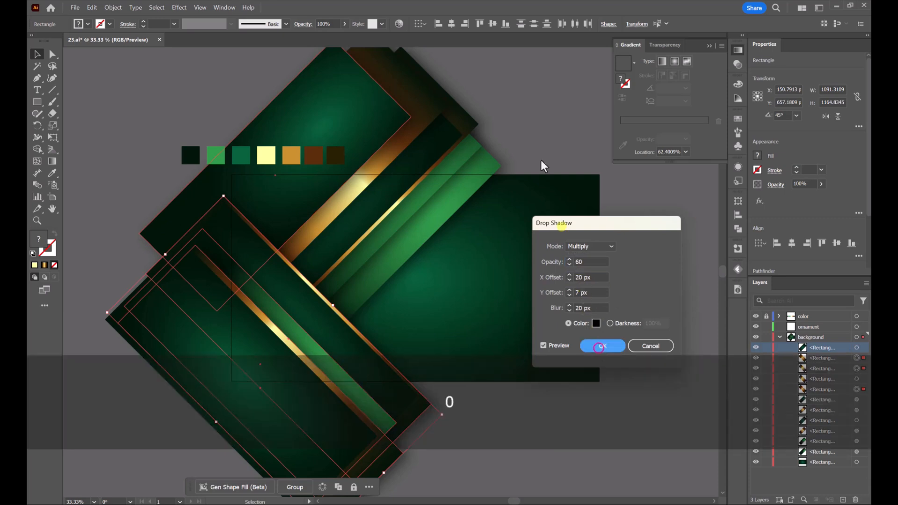
key("Return")
left_click(527, 117)
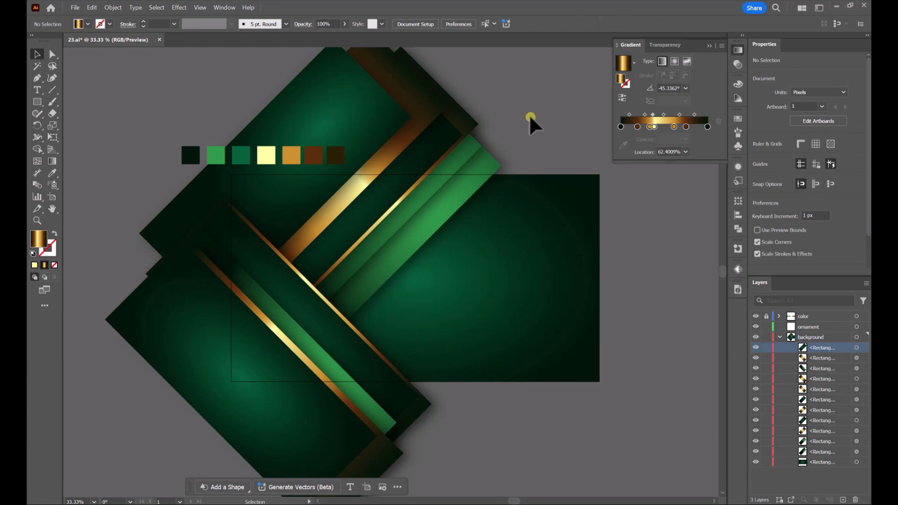
Reselect the five bands rising toward the upper right and set their existing drop shadow's opacity to 70%
left_click(438, 188)
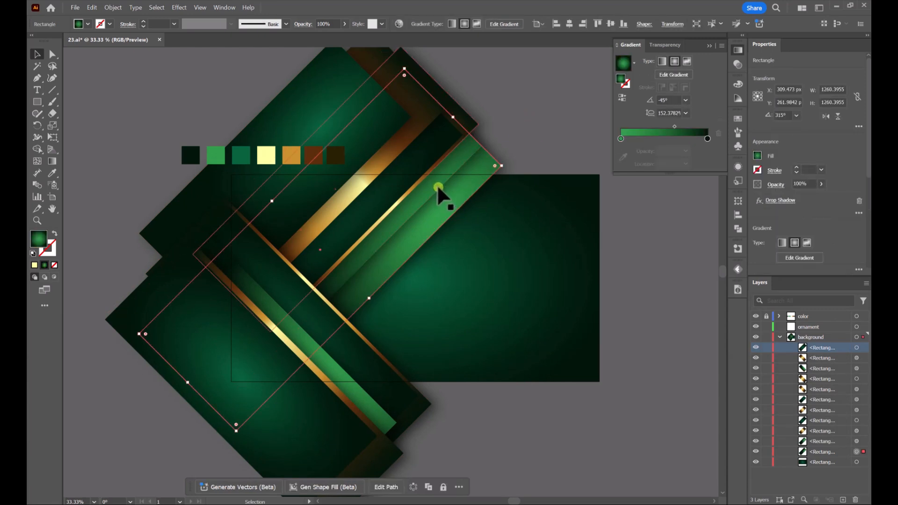
key("shift")
left_click(439, 190, "shift")
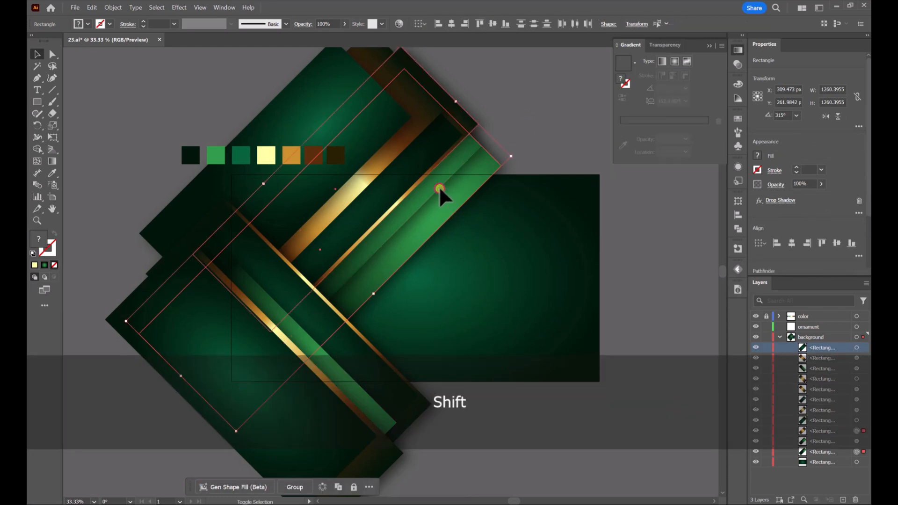
left_click(369, 176, "shift")
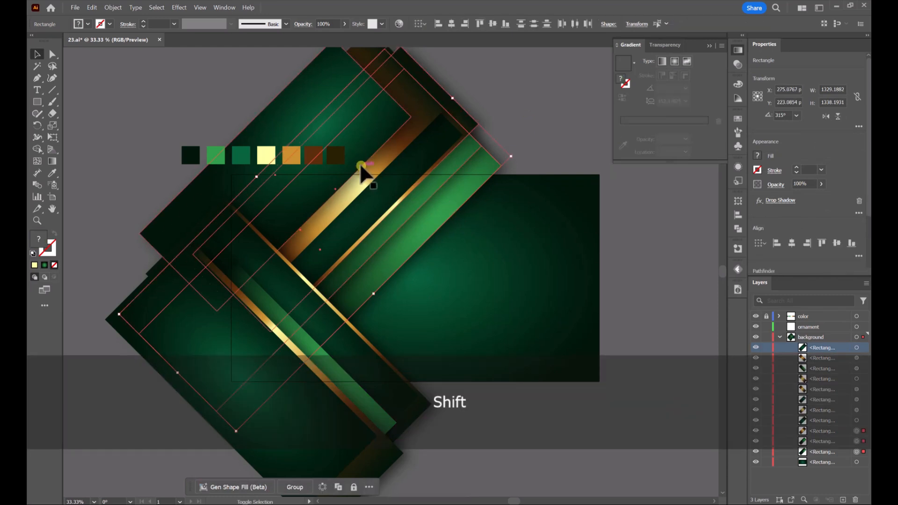
left_click(361, 166, "shift")
left_click(378, 185, "shift")
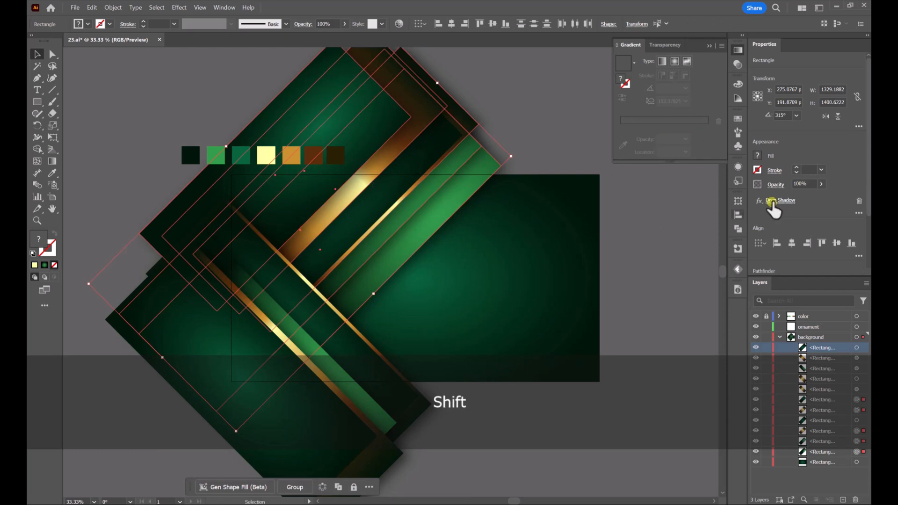
left_click(780, 200)
double_click(595, 262)
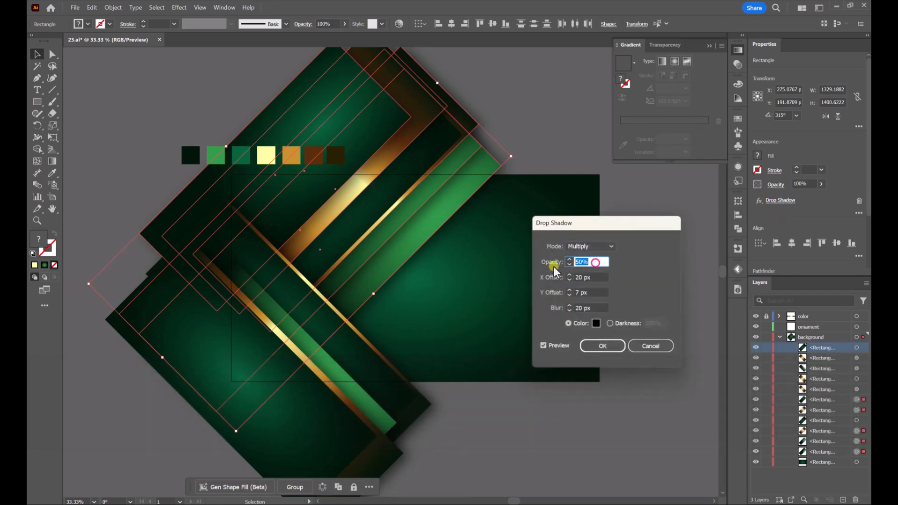
type("70")
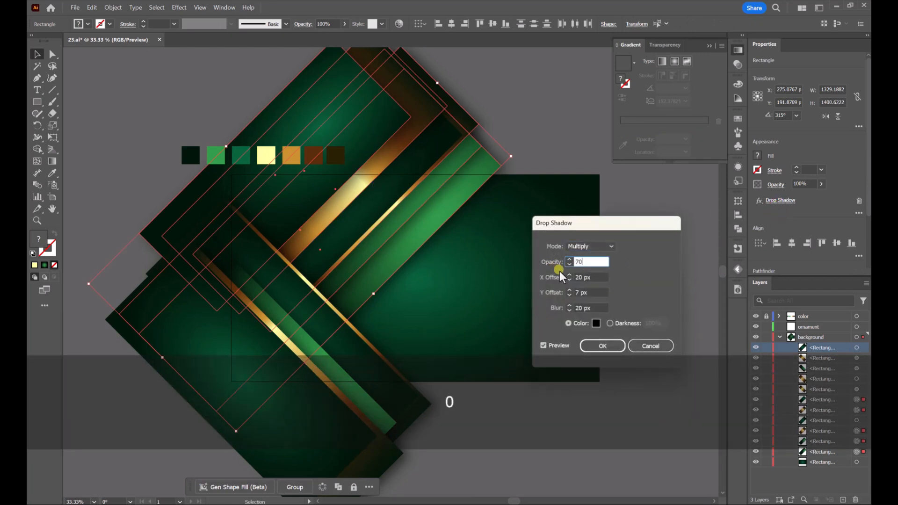
left_click(544, 346)
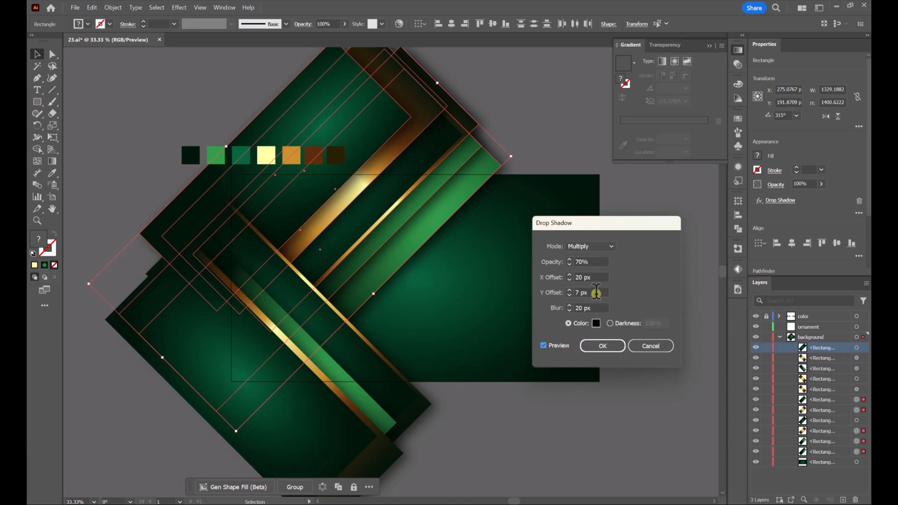
Set the drop shadow's Y offset to 0 px for the selected bands, apply it and deselect them
left_click(570, 292)
left_click(602, 345)
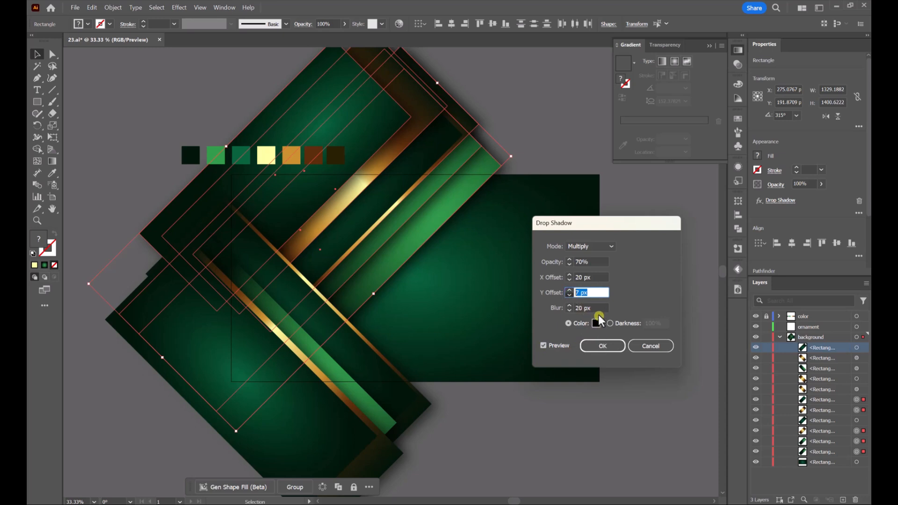
type("06")
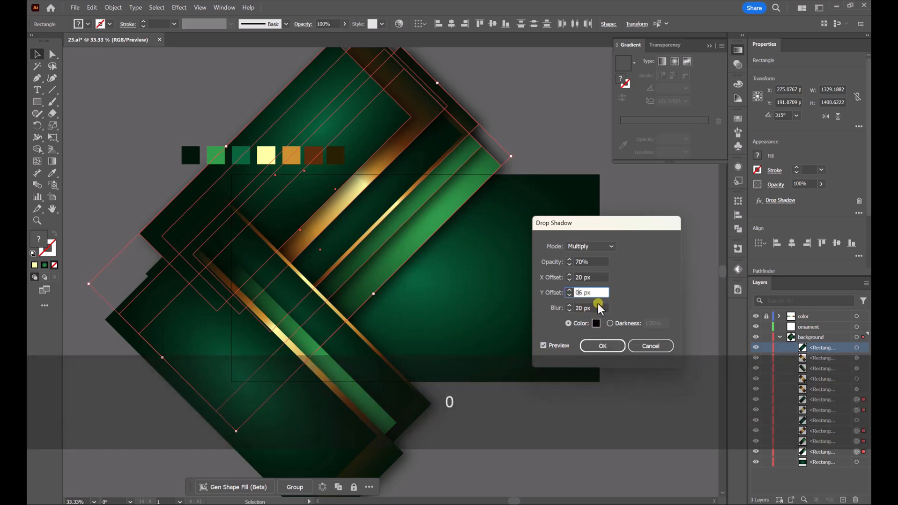
key("Delete")
left_click(609, 346)
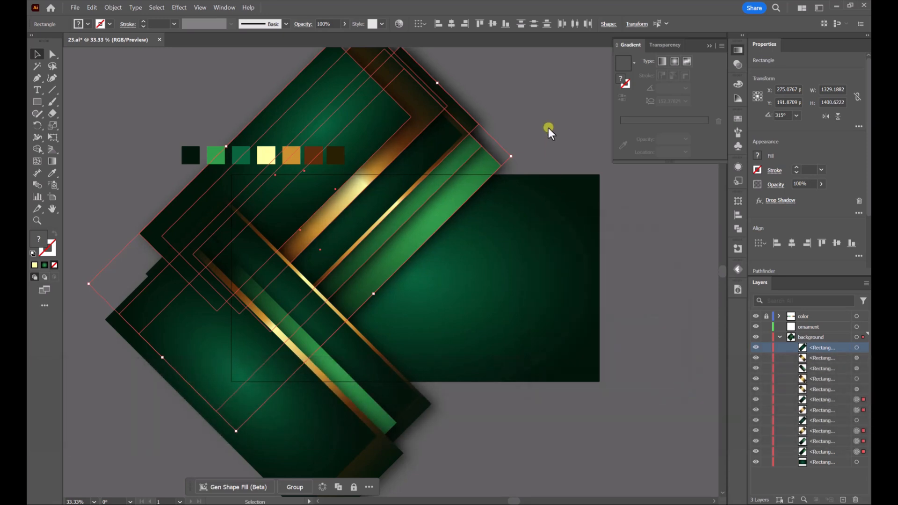
left_click(543, 103)
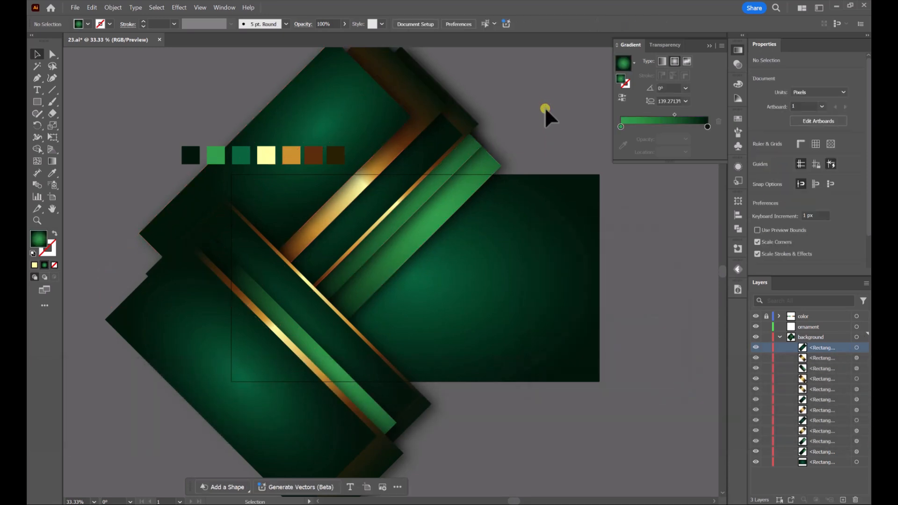
Draw a hexagon about 58 by 50 px beside the artboard's right edge and swap its fill and stroke
left_click(347, 338)
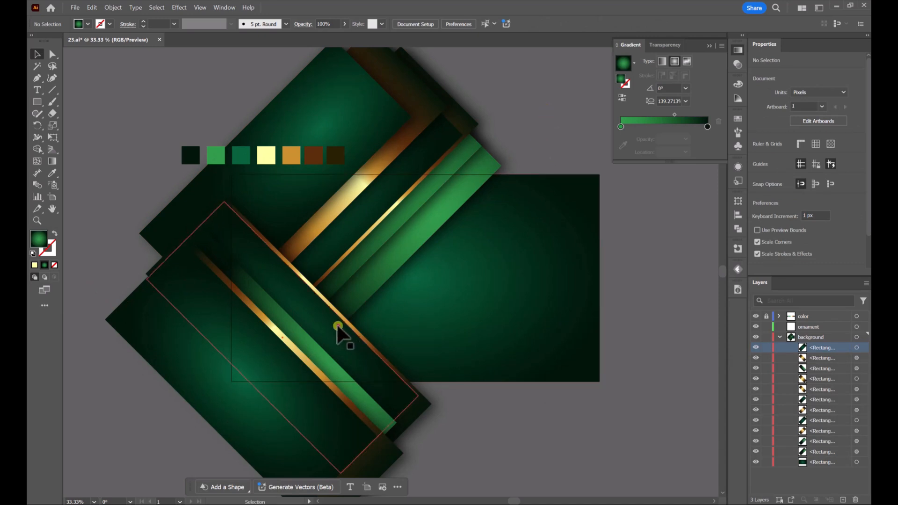
left_click(623, 260)
key("space")
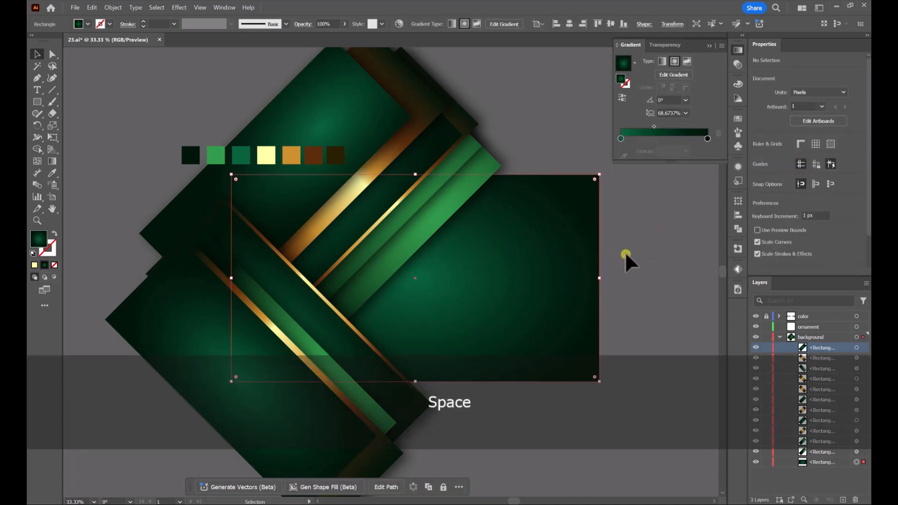
left_click_drag(647, 265, 532, 278)
left_click(570, 231)
right_click(39, 102)
left_click(79, 138)
left_click(54, 234)
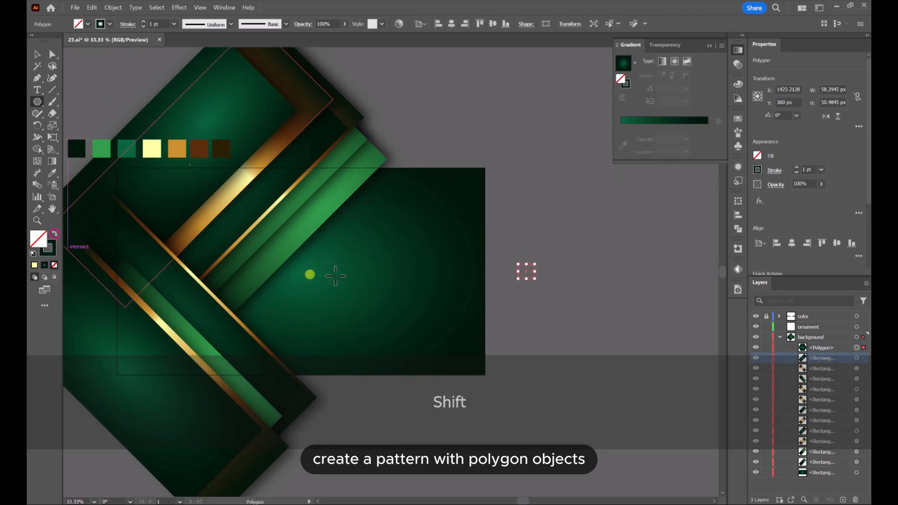
Give the hexagon a white stroke with a weight of 3 pt
left_click(758, 170)
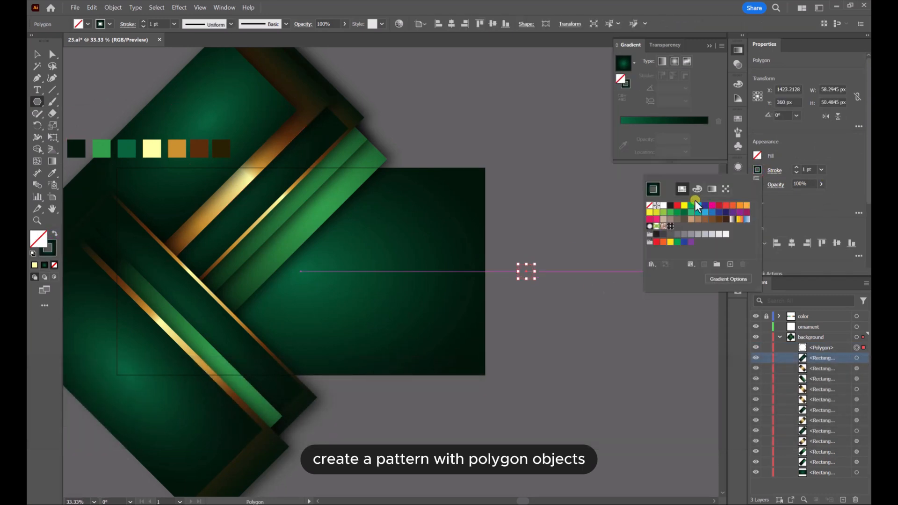
left_click(664, 205)
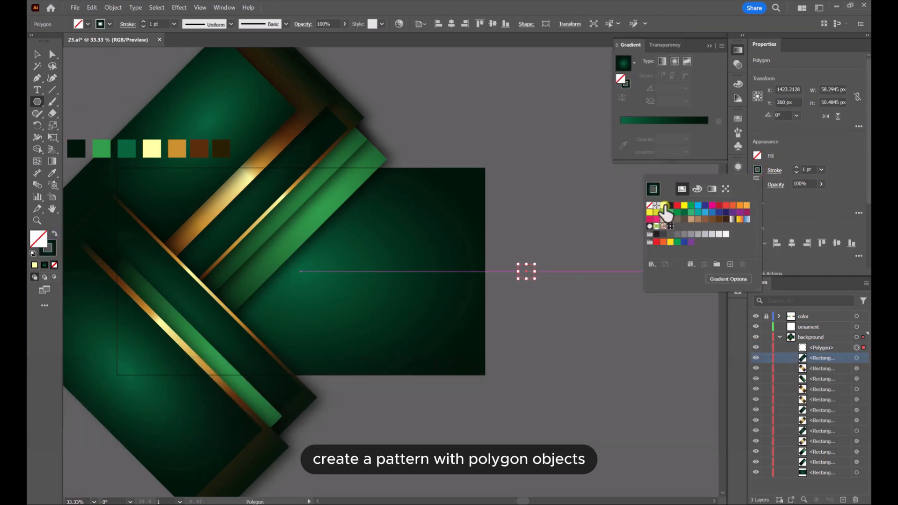
left_click(797, 170)
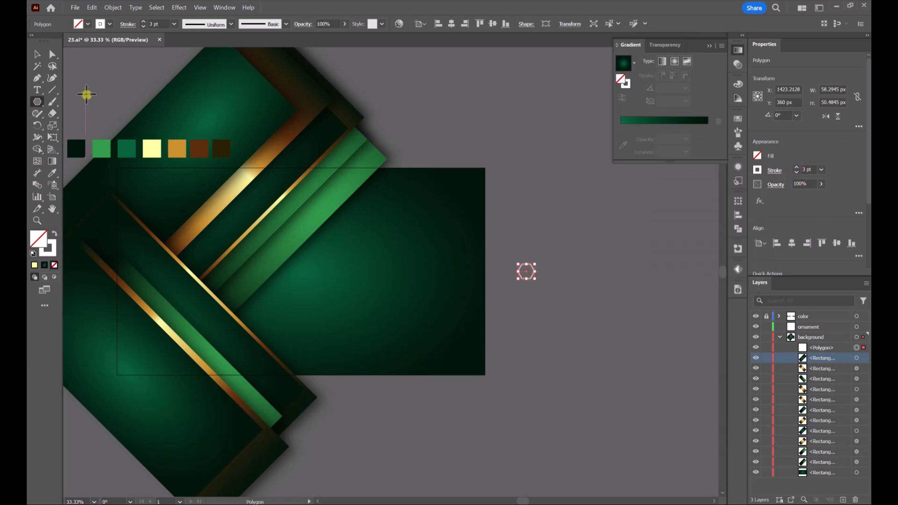
Duplicate the hexagon twice to form a three-cell honeycomb cluster with shared edges, and check how the edges meet
left_click(37, 54)
scroll(519, 261, "up", 4)
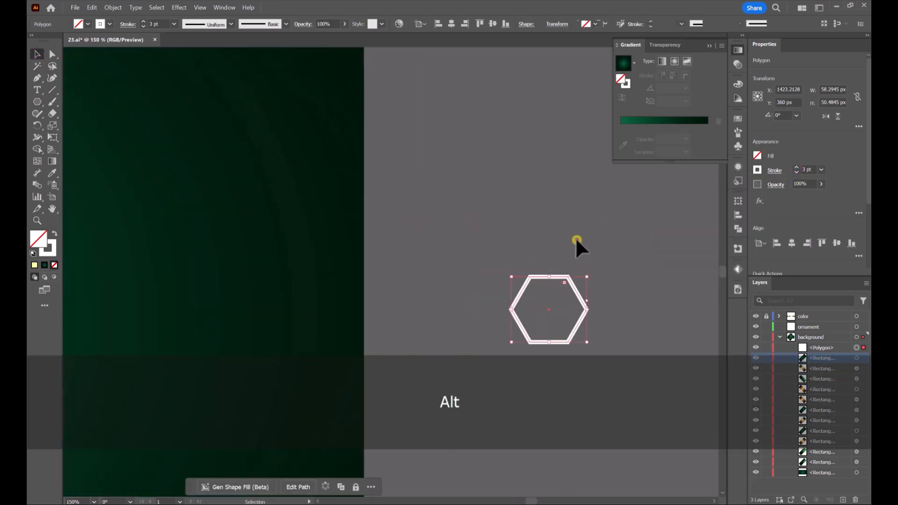
left_click(575, 237)
left_click_drag(575, 237, 467, 237)
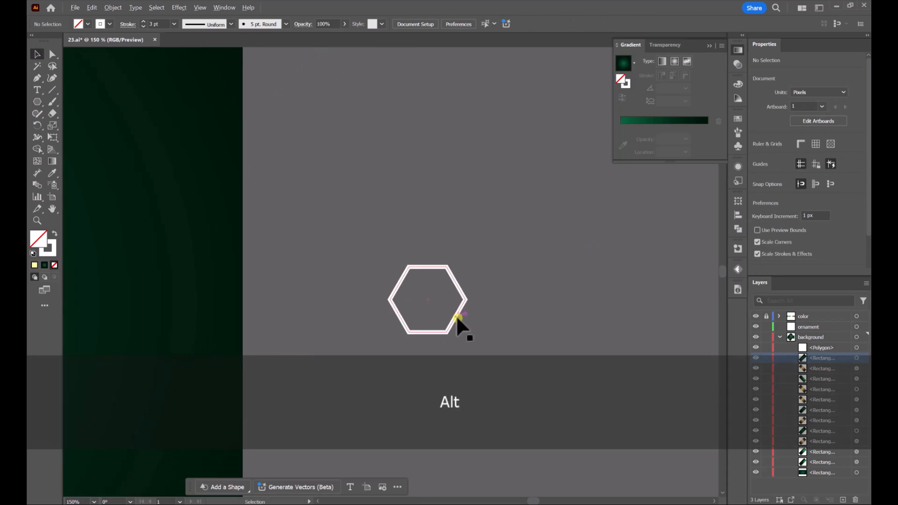
left_click_drag(456, 316, 515, 256)
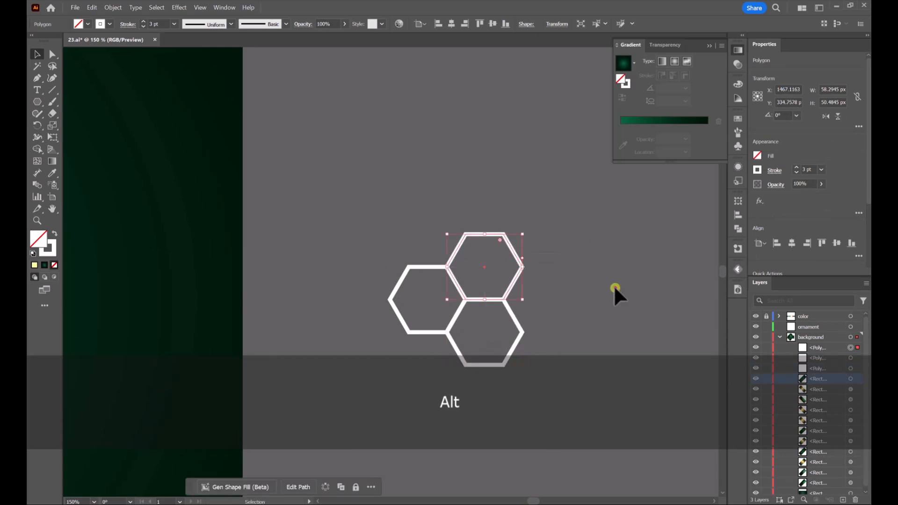
left_click(613, 285)
scroll(533, 309, "up", 5, "alt")
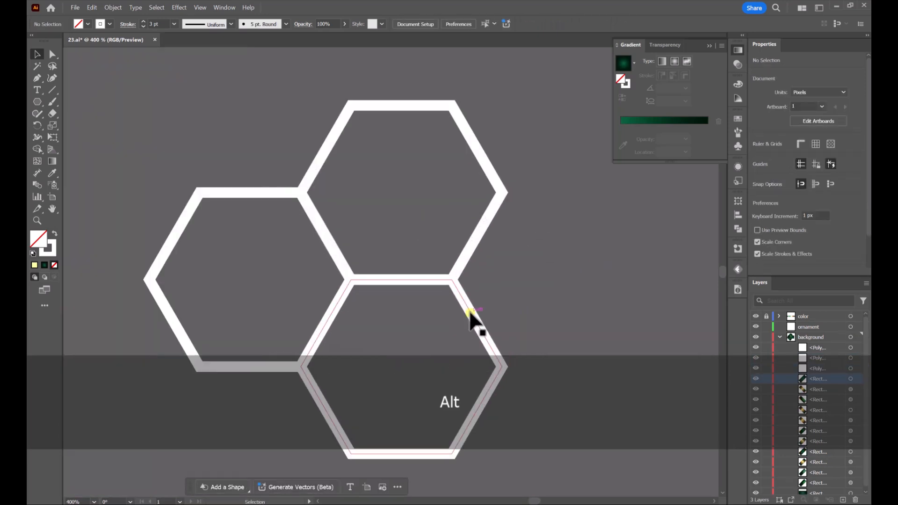
scroll(401, 220, "down", 2, "alt")
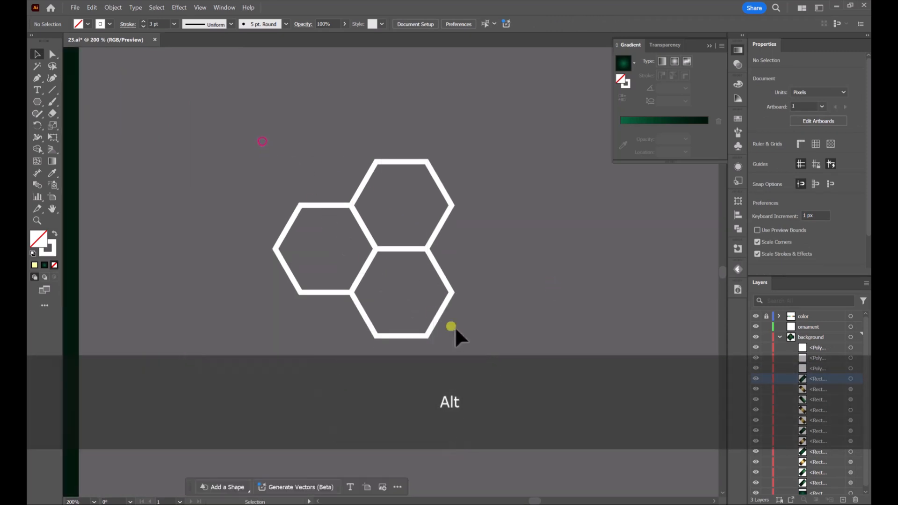
Select the three hexagons and make a new pattern from them
left_click_drag(262, 141, 460, 325)
left_click(113, 7)
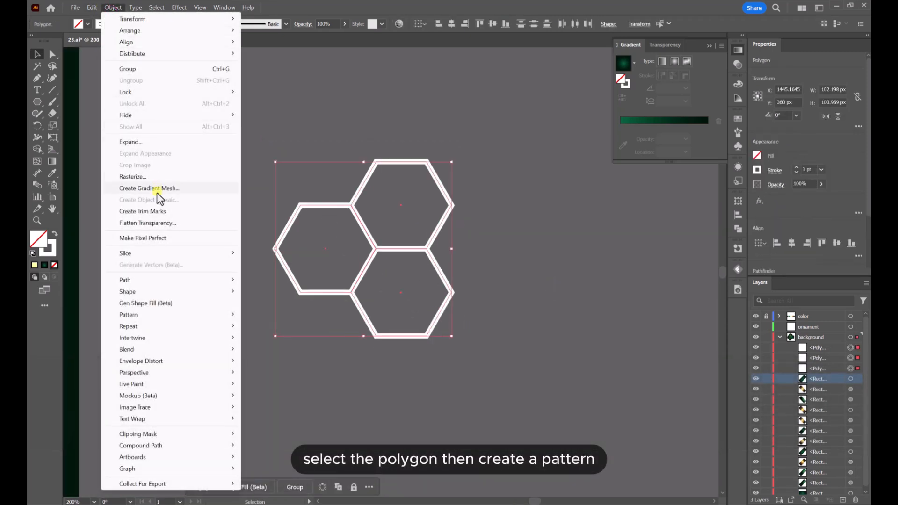
mouse_move(163, 314)
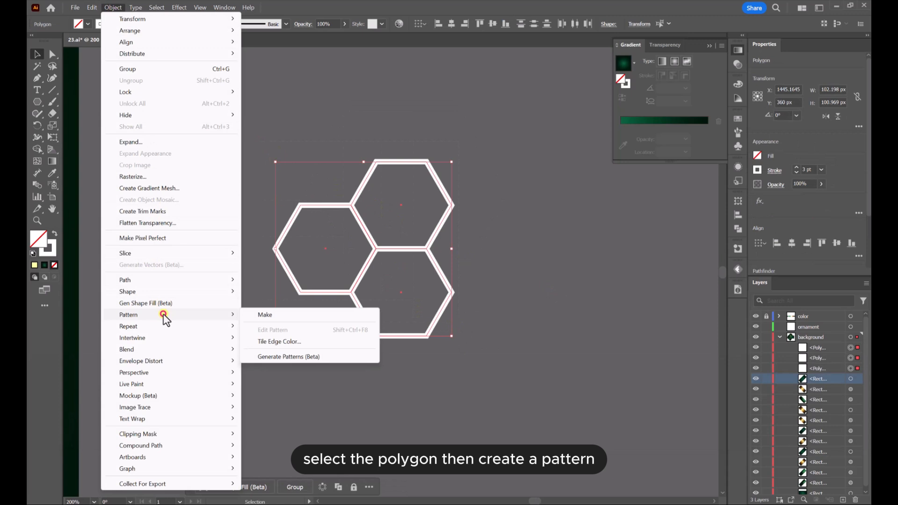
left_click(263, 316)
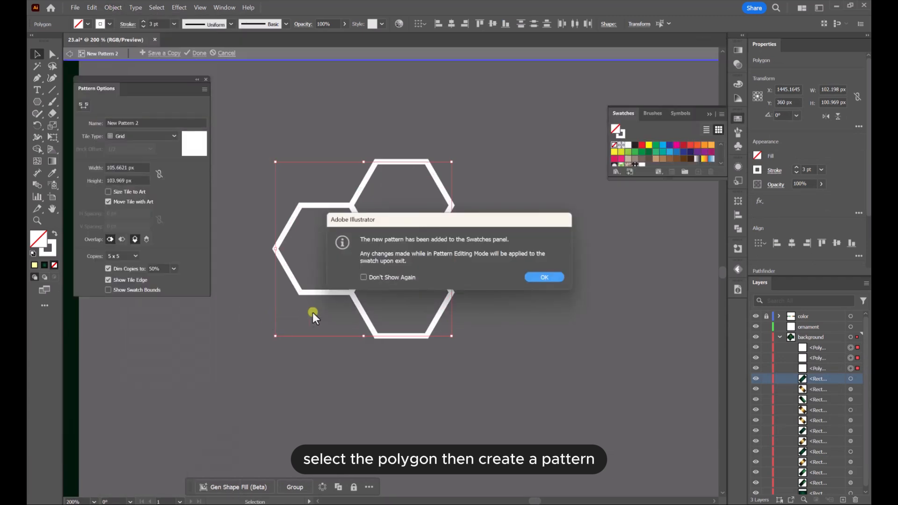
left_click(544, 278)
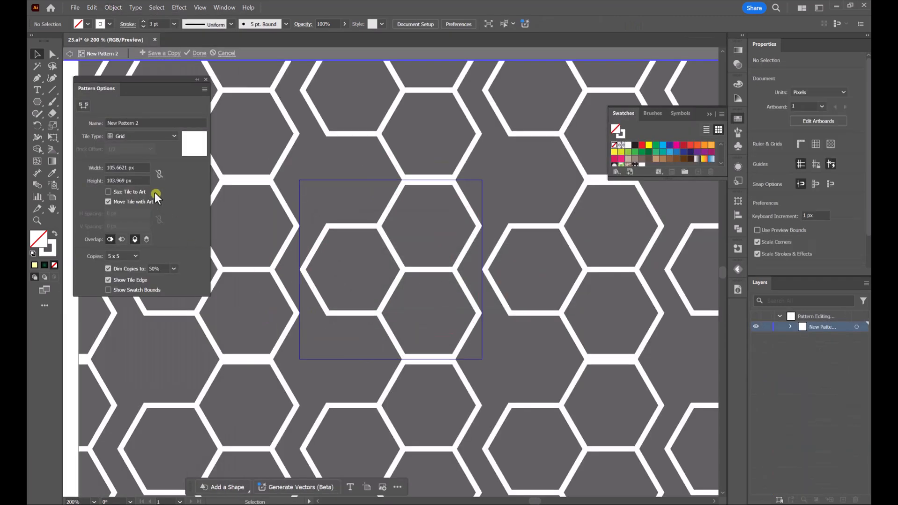
Set the pattern tile to 88 px wide and 102 px high so the hexagons join seamlessly, and finish pattern editing
scroll(139, 167, "down", 13)
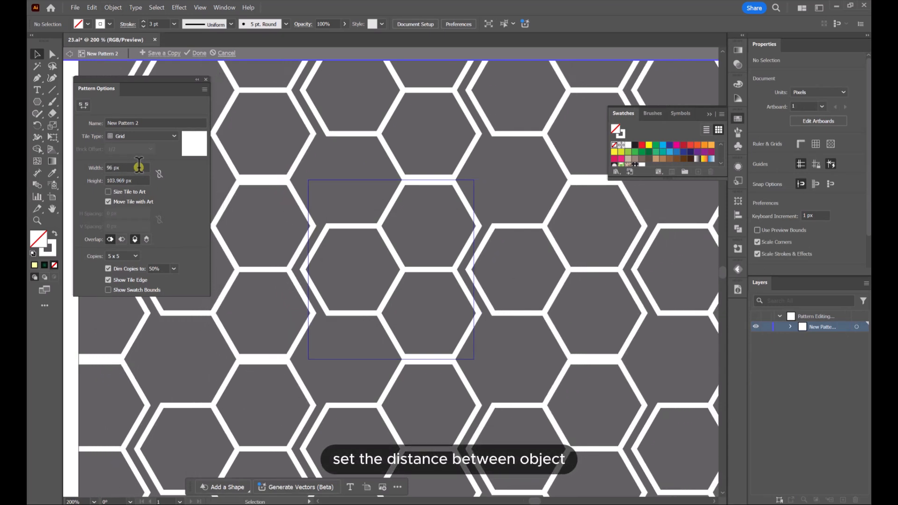
scroll(139, 167, "down", 4)
scroll(139, 167, "down", 1)
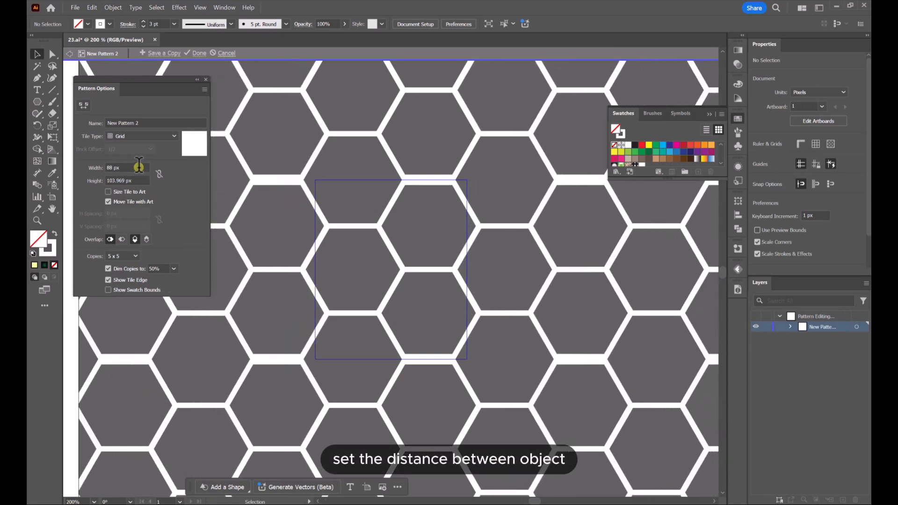
scroll(139, 180, "down", 2)
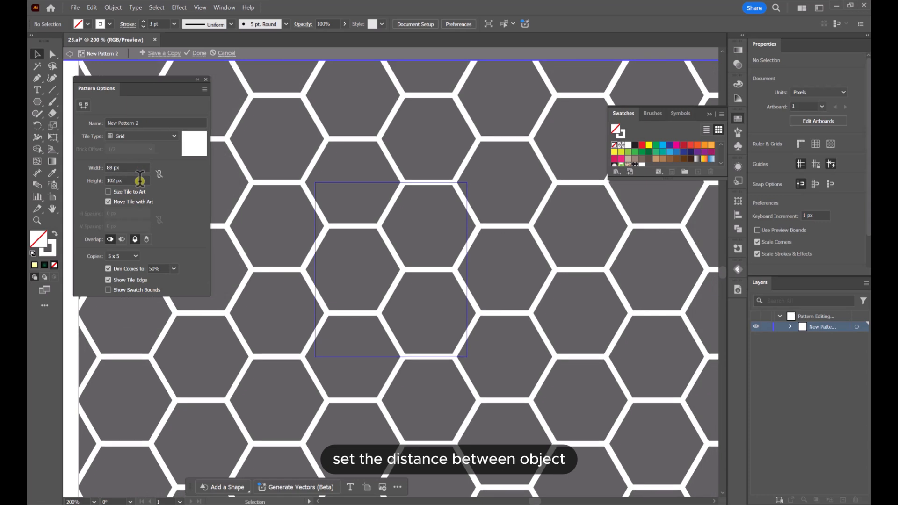
left_click(198, 53)
Enlarge the swatch list to show the new hexagon pattern and select the full-artboard gradient rectangle at the bottom of the stack
scroll(453, 196, "down", 6)
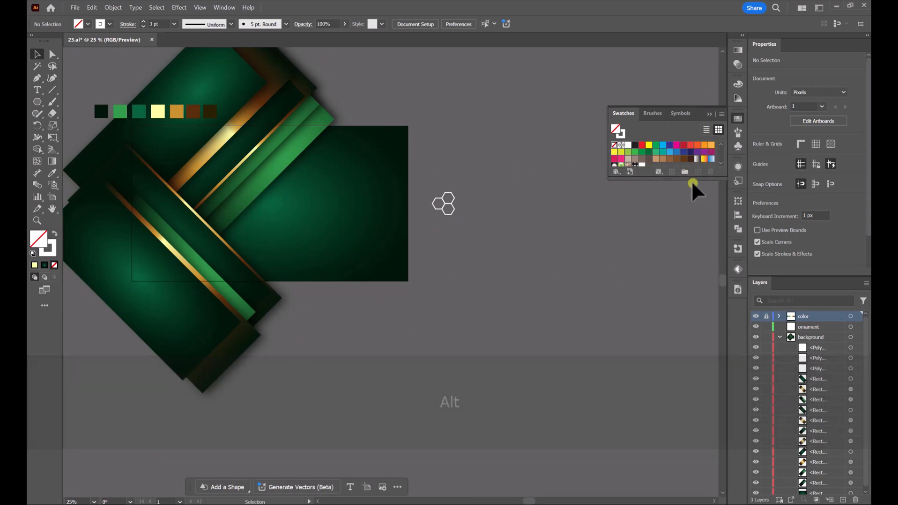
left_click_drag(689, 179, 690, 216)
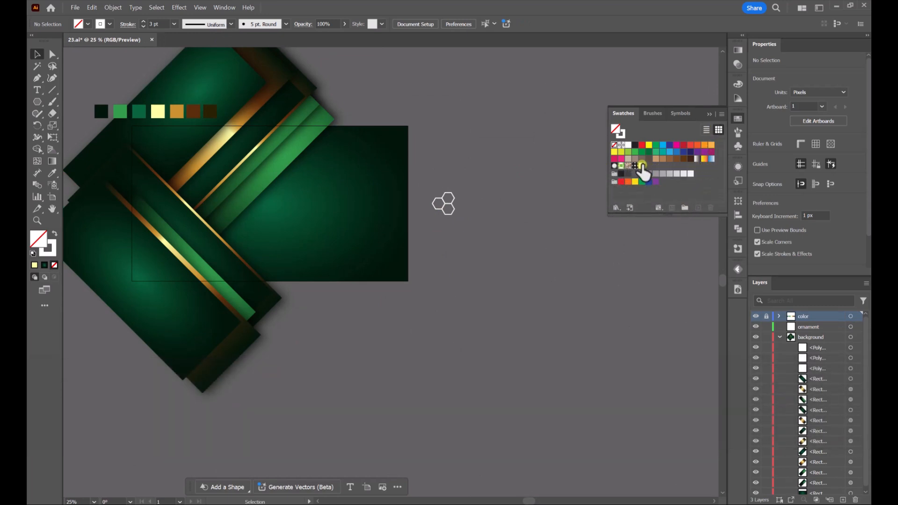
left_click_drag(642, 166, 369, 204)
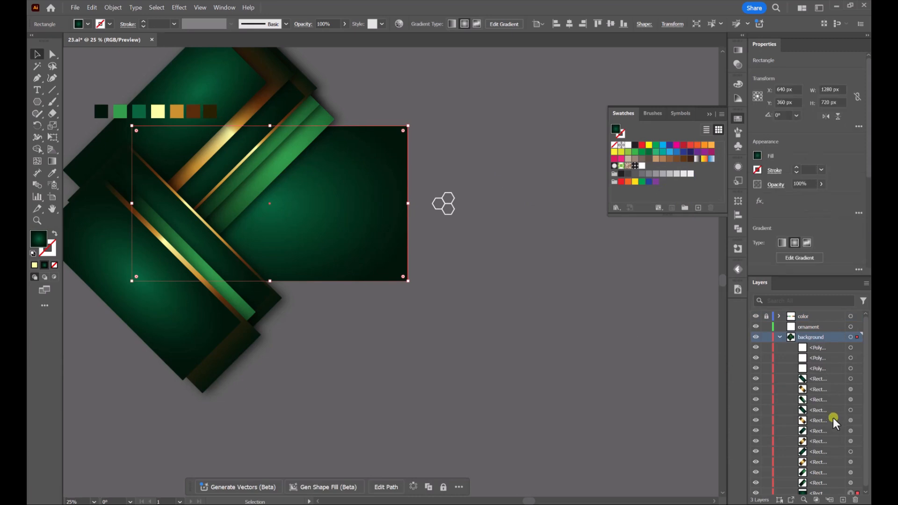
scroll(833, 417, "down", 2)
left_click(816, 490)
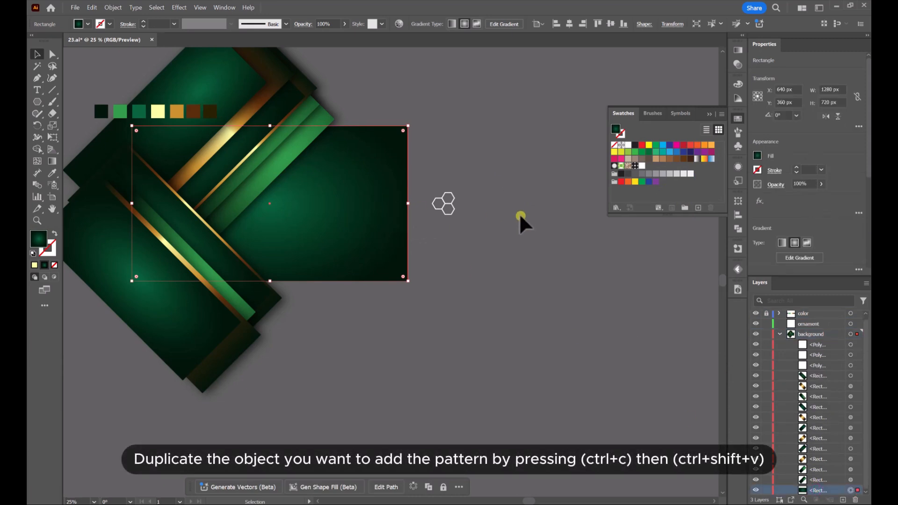
Copy the artboard-sized gradient background rectangle and paste a duplicate of it
key("ctrl+c")
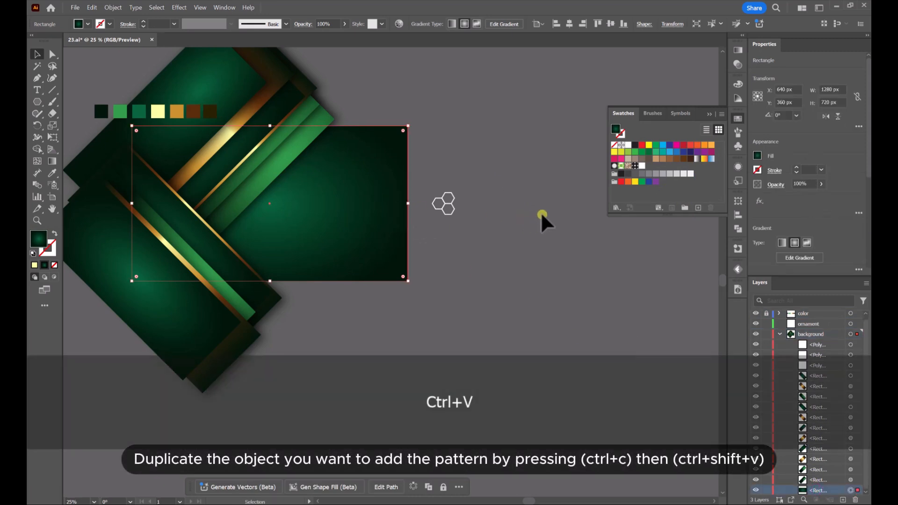
left_click(541, 214)
left_click(358, 183)
key("ctrl+c")
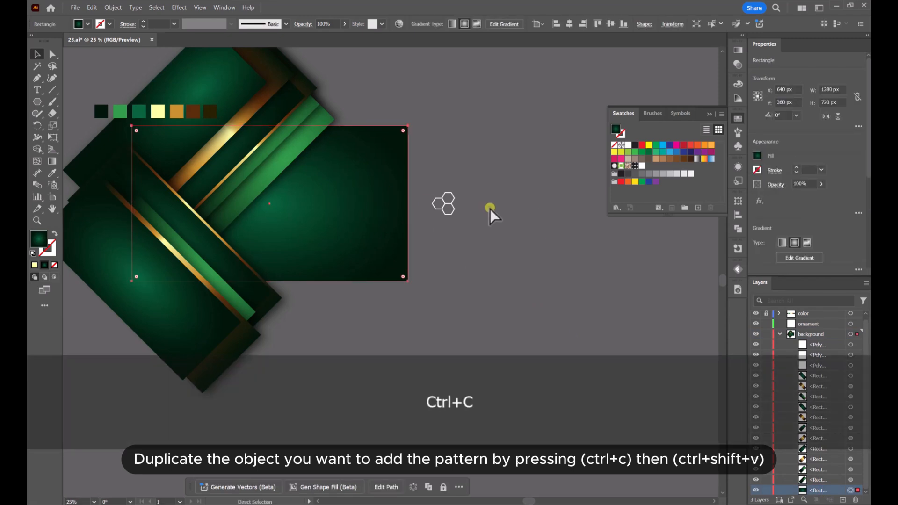
key("ctrl+v")
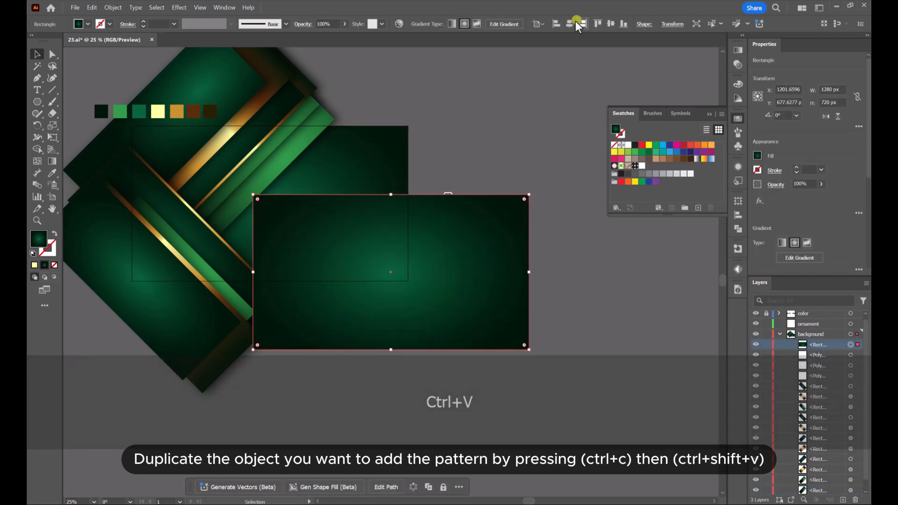
Center the pasted rectangle on the artboard and move it beneath the bands, directly above the original background rectangle
left_click(570, 24)
left_click(610, 24)
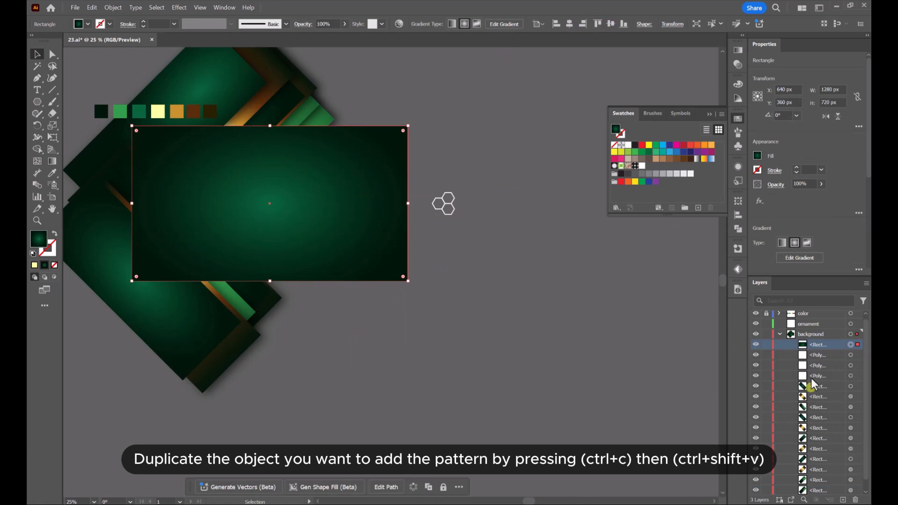
left_click_drag(816, 351, 818, 487)
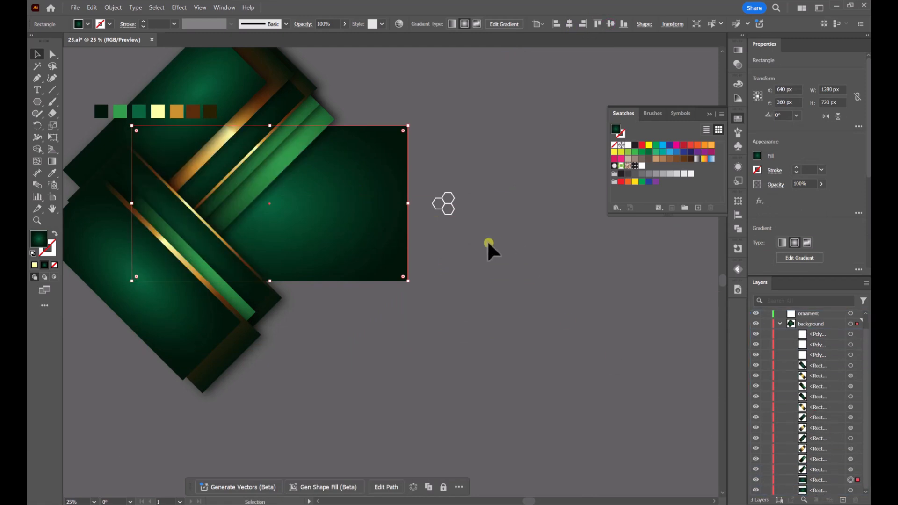
Fill the duplicate rectangle with the new hexagon pattern and set its blending mode to Overlay
left_click(625, 175)
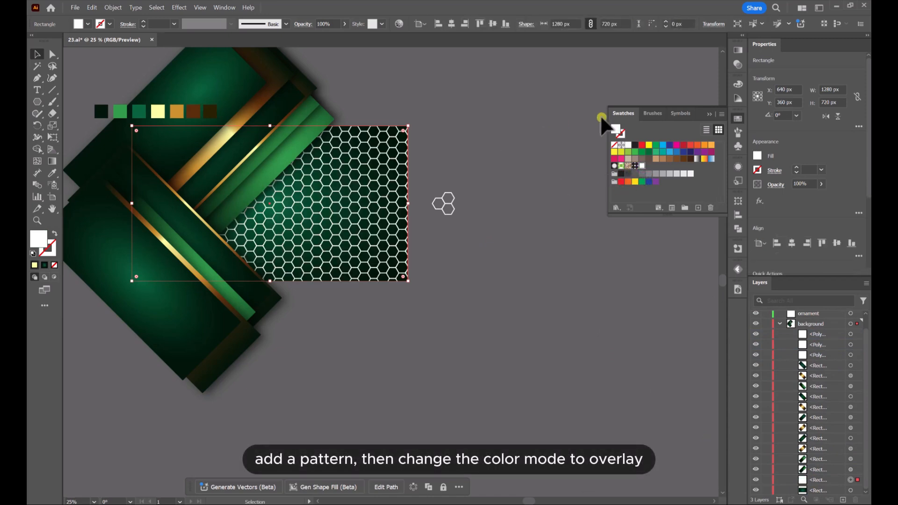
left_click(738, 51)
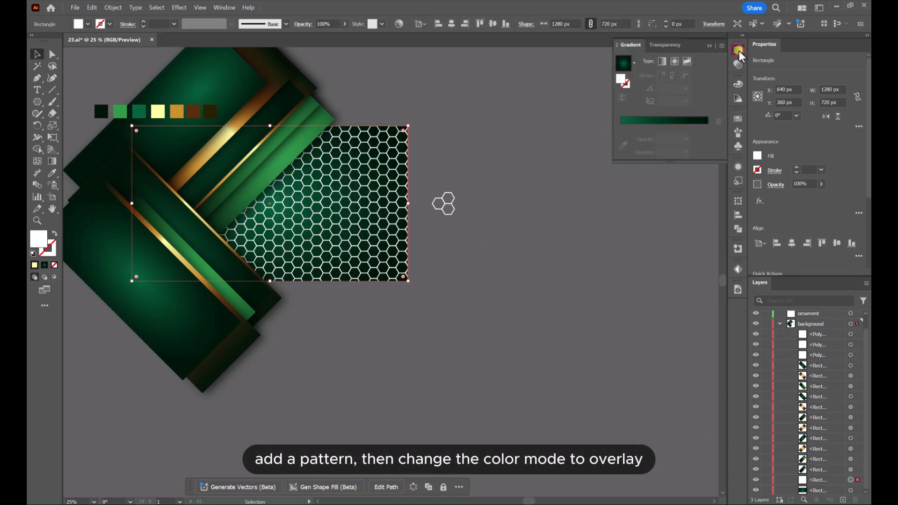
left_click(670, 45)
left_click(652, 60)
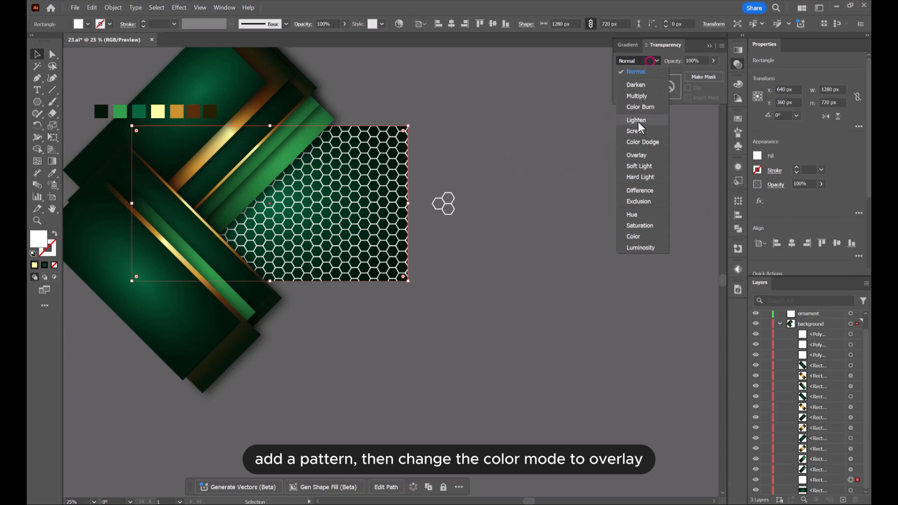
left_click(638, 148)
Set the opacity of the hexagon pattern rectangle to 84% and select the dark green band with the thin gold edge
left_click(714, 60)
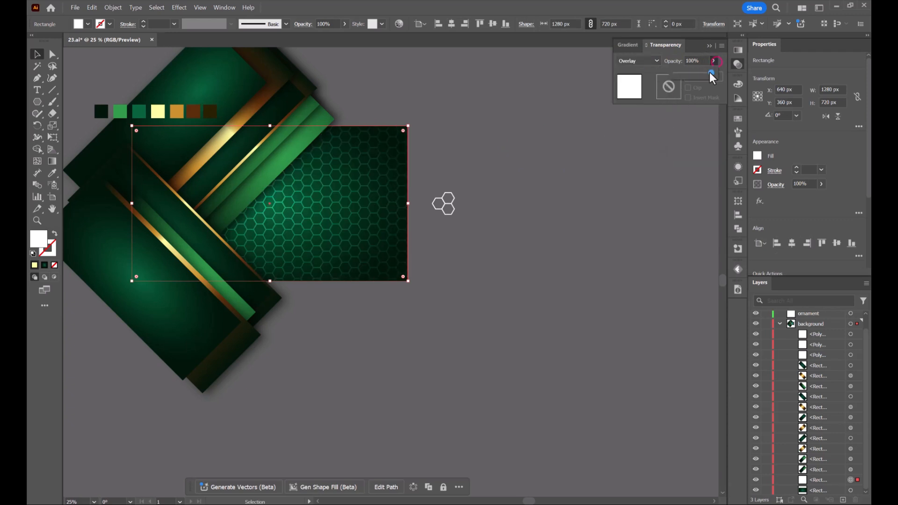
left_click(489, 124)
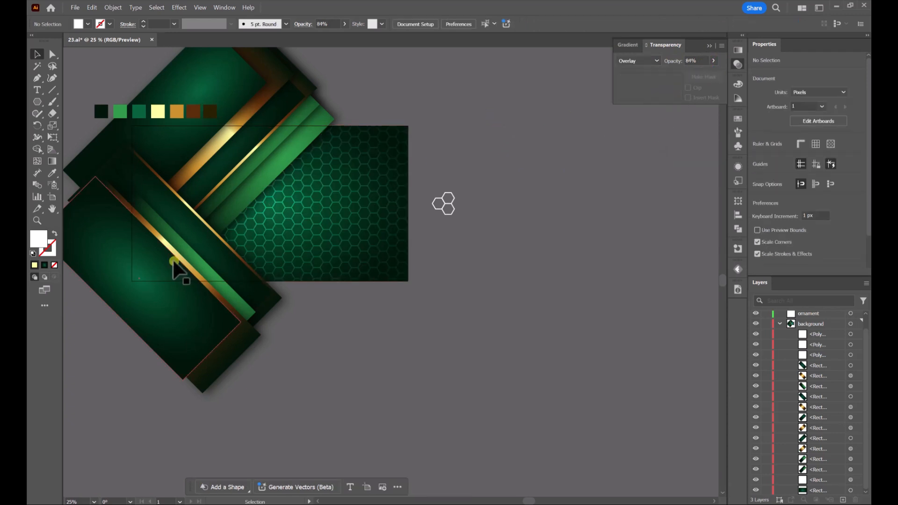
left_click(192, 224)
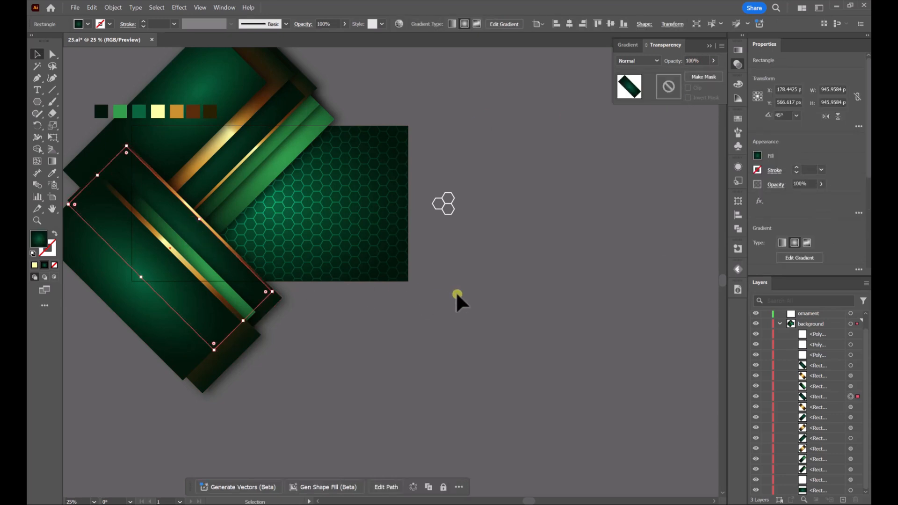
key("ctrl+c")
key("ctrl+shift+v")
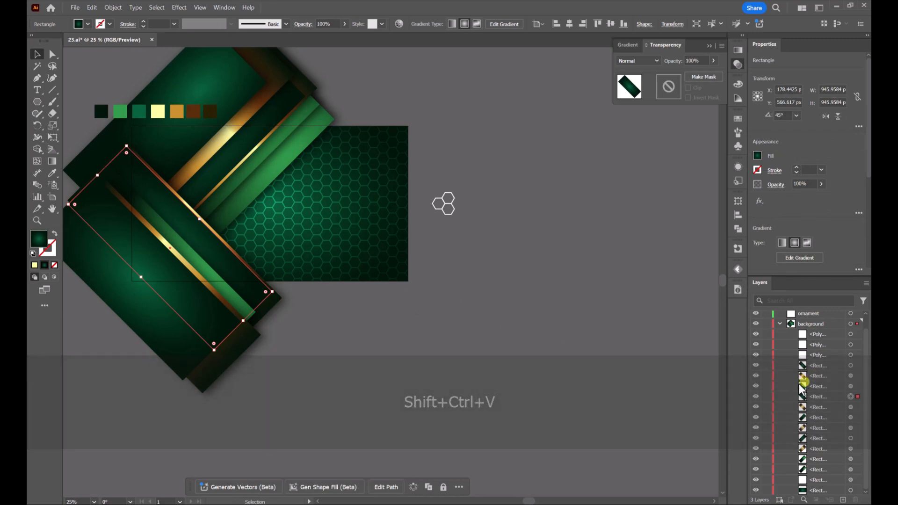
left_click_drag(236, 276, 251, 295)
key("ctrl+z")
left_click_drag(184, 217, 201, 247)
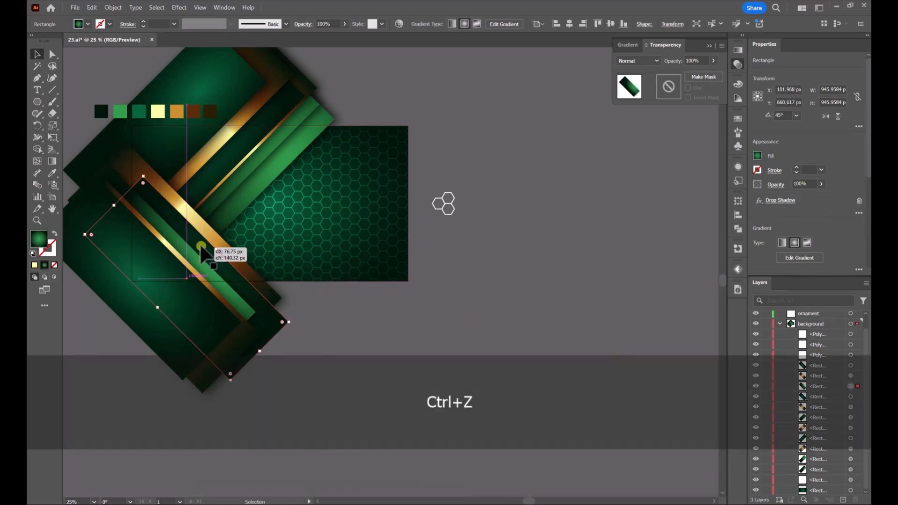
key("ctrl+z")
Copy the selected dark green band, paste it in place, and move the duplicate down the stack beneath the lower green and gold stripes
key("ctrl+c")
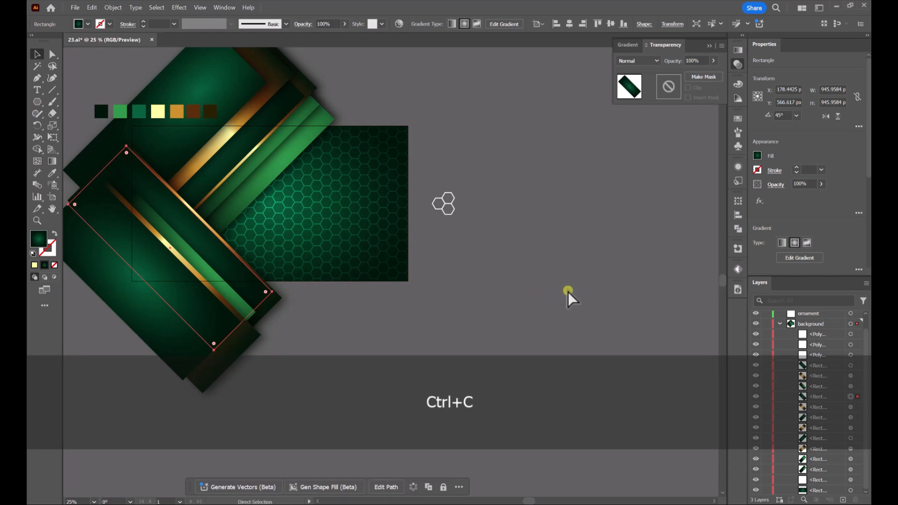
key("ctrl+shift+v")
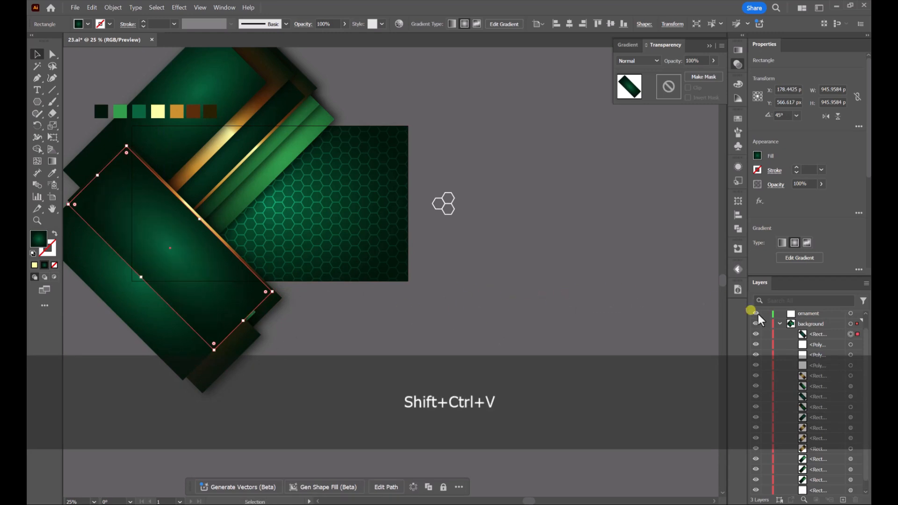
left_click_drag(818, 334, 828, 423)
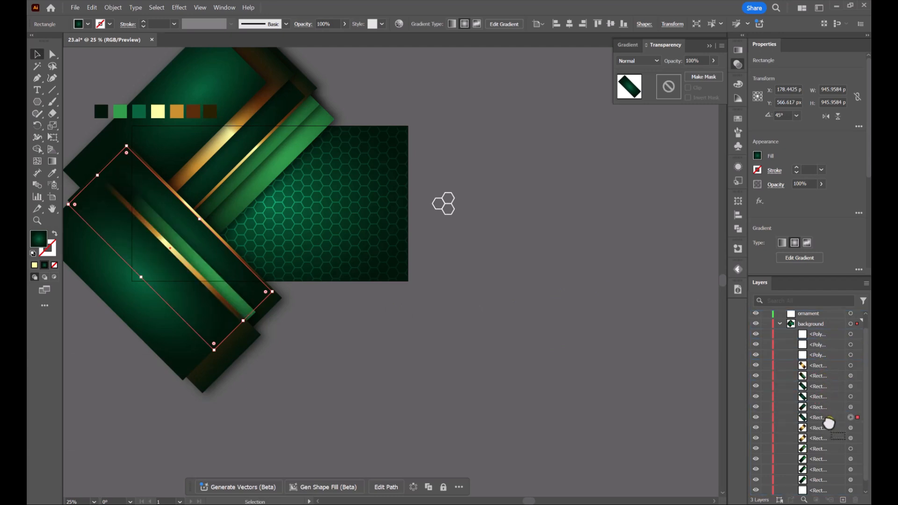
Fill the duplicate band with the hexagon pattern and raise it in the stack to sit above the original dark green band
left_click(757, 156)
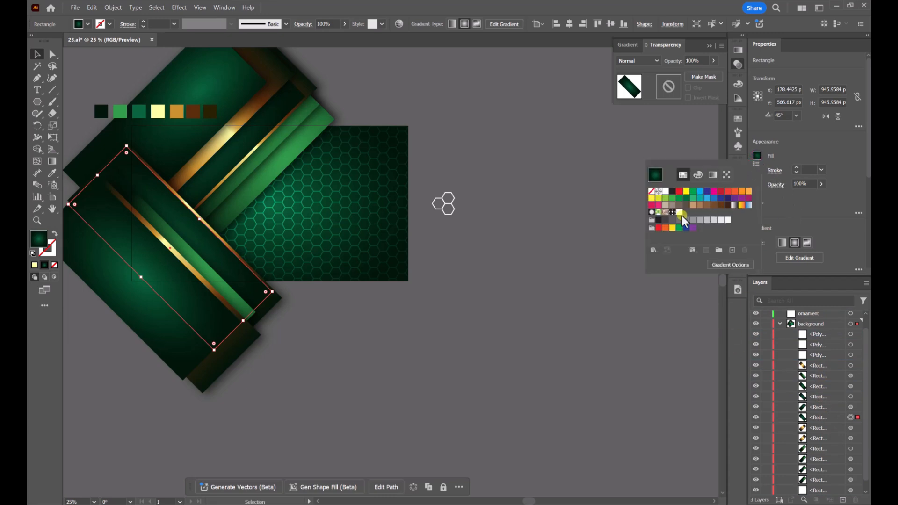
left_click(679, 212)
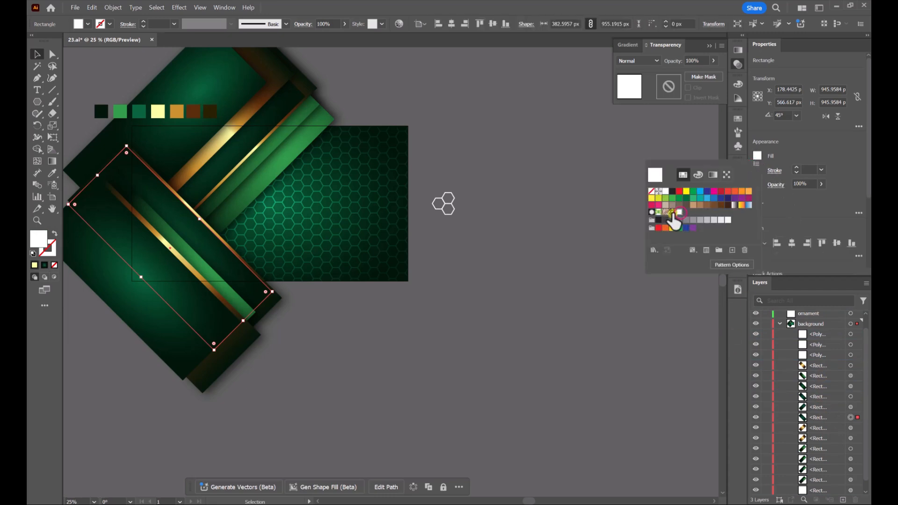
left_click(819, 419)
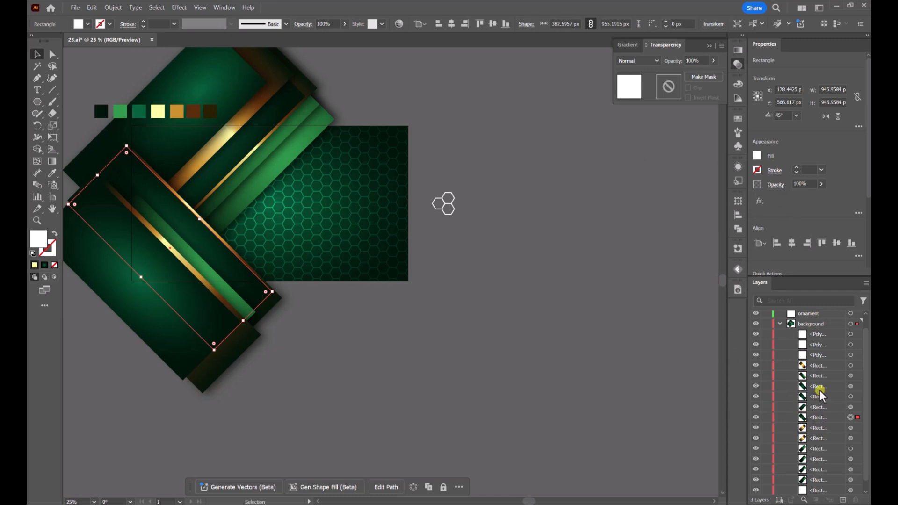
left_click(820, 418)
mouse_move(825, 421)
left_mouse_down()
mouse_move(822, 376)
mouse_move(827, 403)
left_mouse_up()
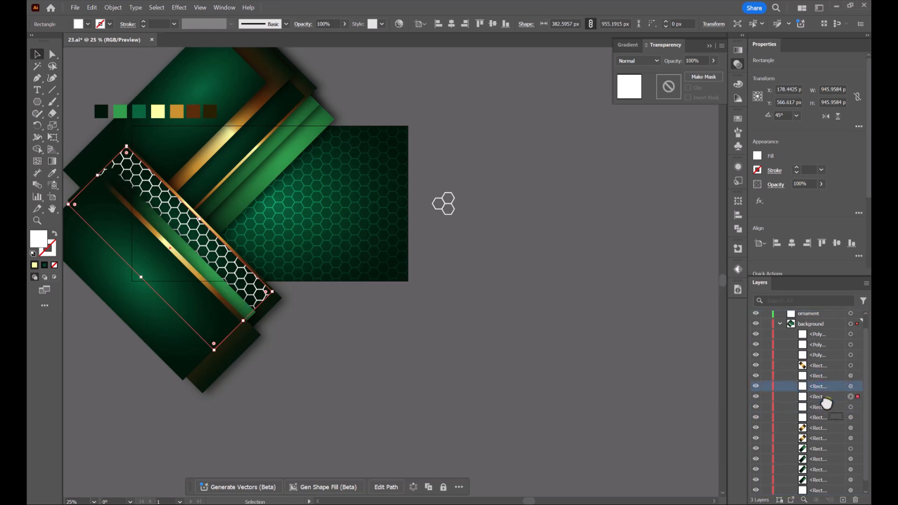
Set the blending mode of the hexagon-patterned band to Overlay
left_click(484, 344)
left_click(259, 286)
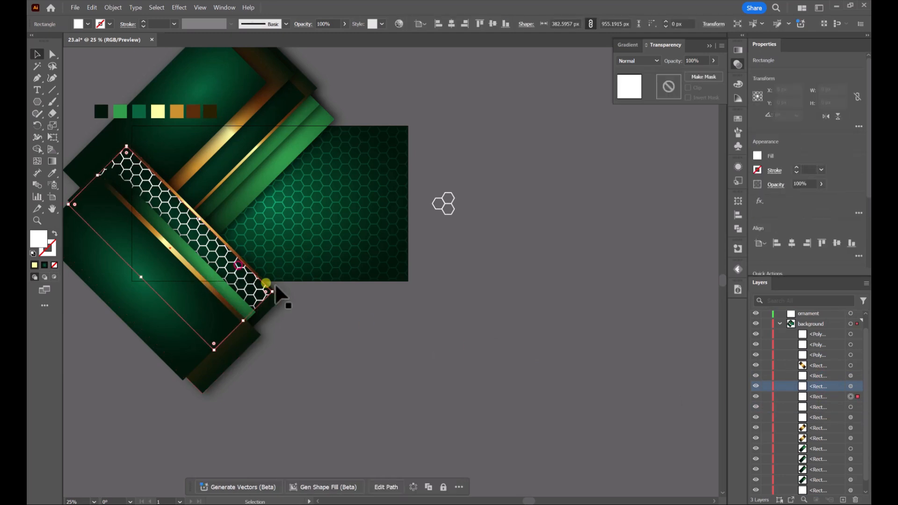
left_click(647, 62)
left_click(643, 157)
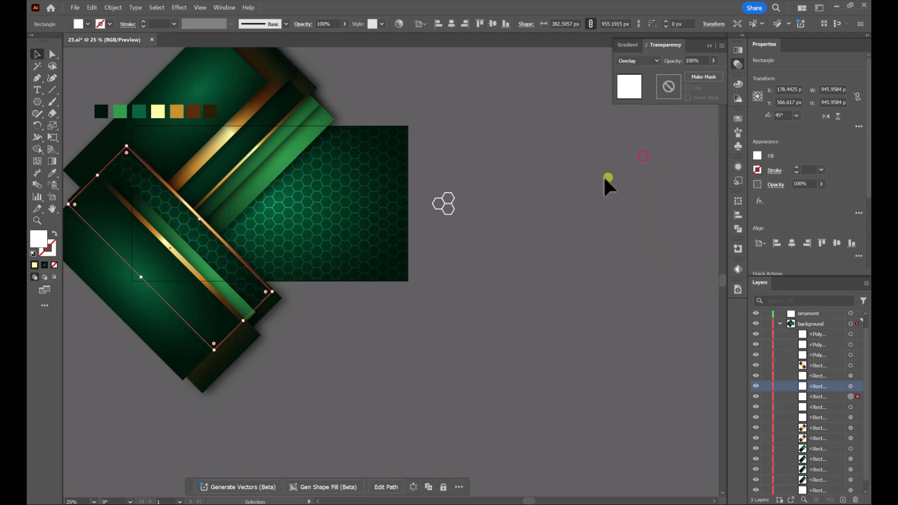
left_click(465, 151)
key("space")
left_click_drag(453, 146, 483, 178)
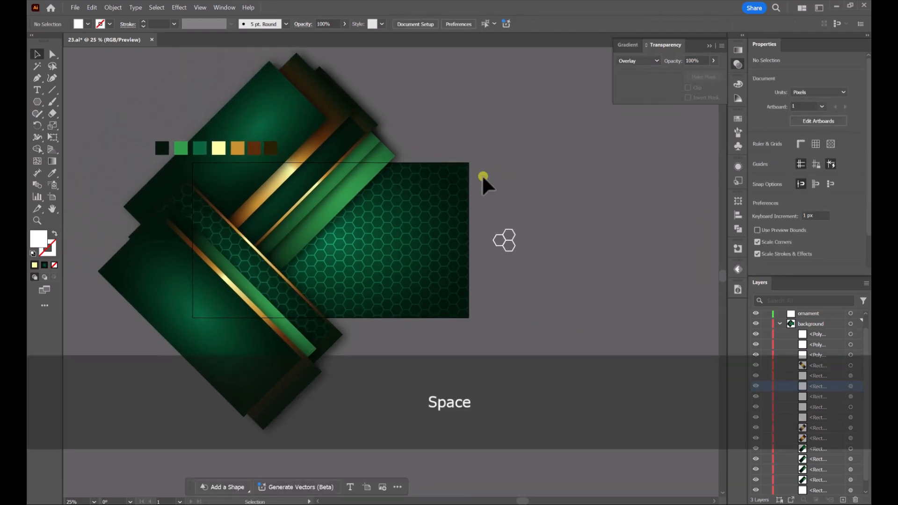
Duplicate the dark stop toward the middle of the bottom background rectangle's gradient and make the end stop black
scroll(816, 367, "down", 2)
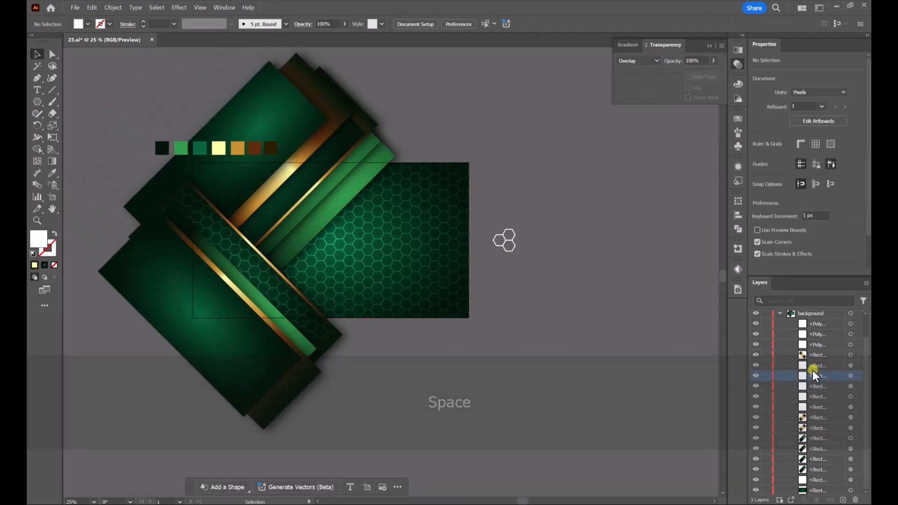
left_click(851, 490)
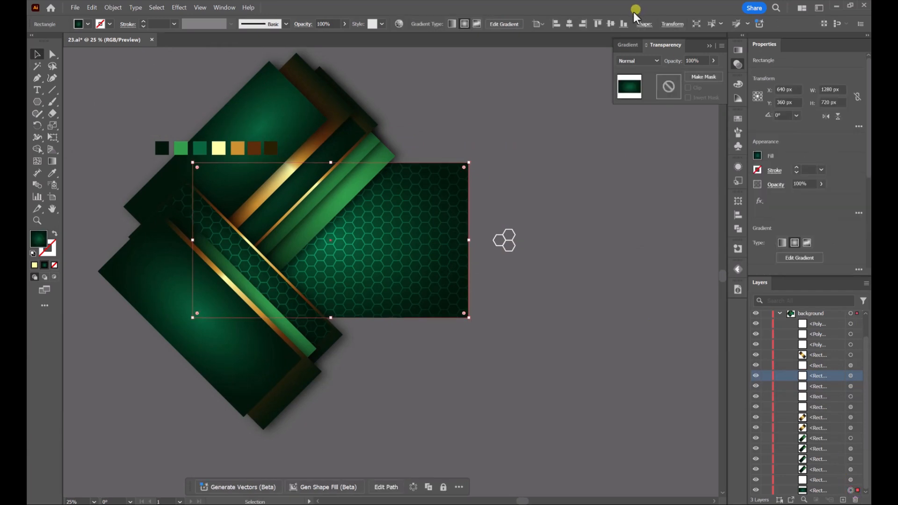
left_click(629, 45)
left_click_drag(709, 142, 677, 140)
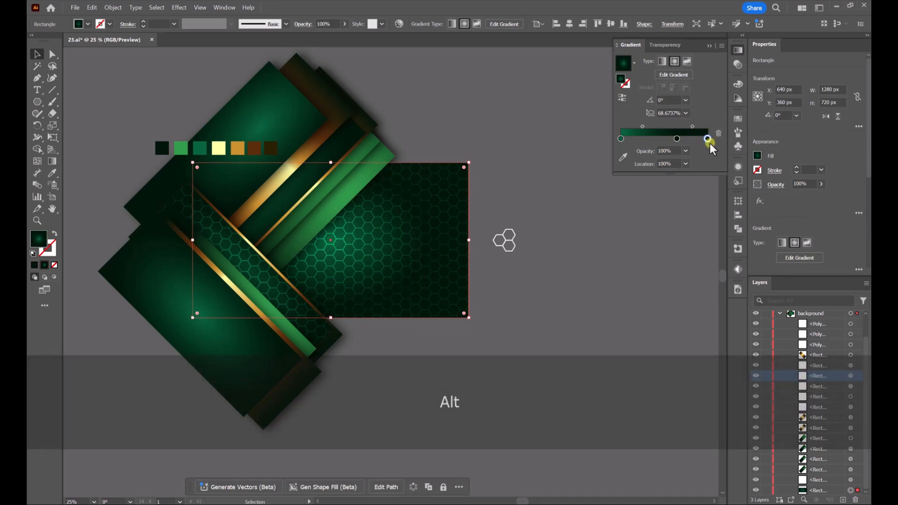
double_click(708, 139)
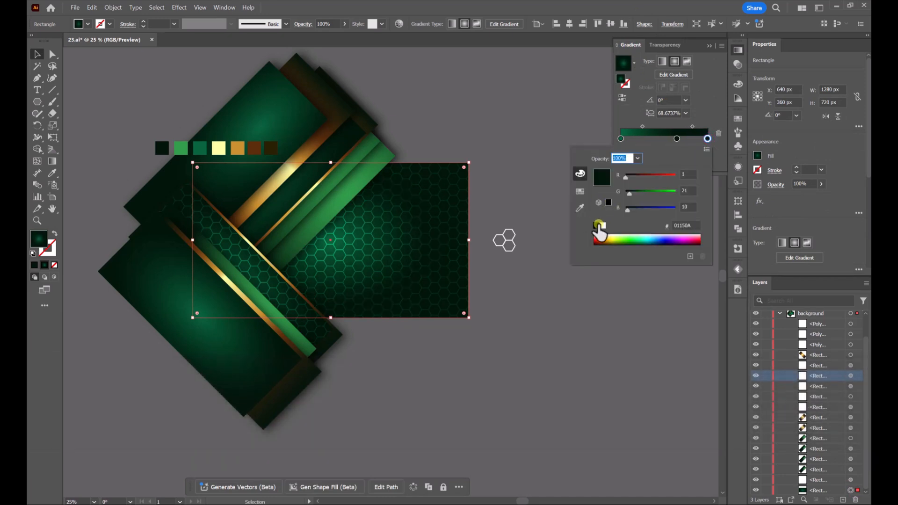
left_click(599, 226)
left_click(525, 118)
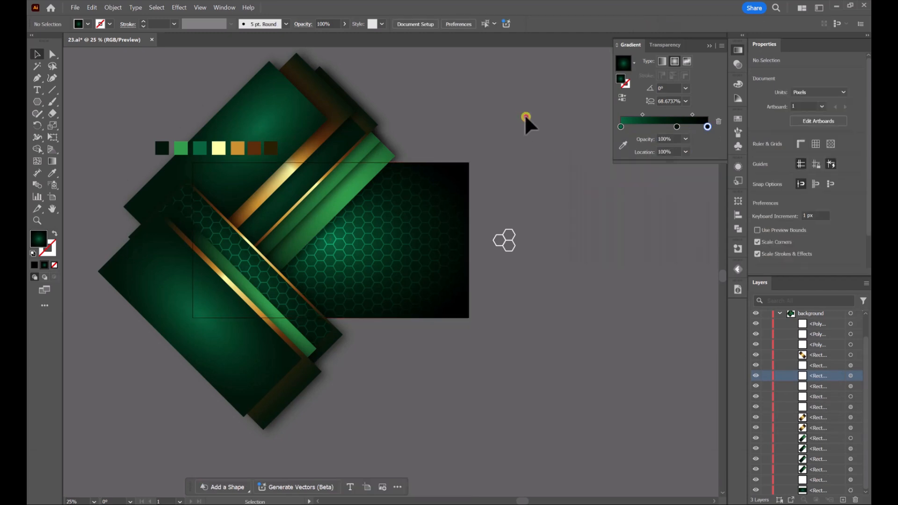
Shift the background rectangle's radial gradient slightly up and to the right with the Gradient tool, leaving the rectangle in place
left_click(428, 239)
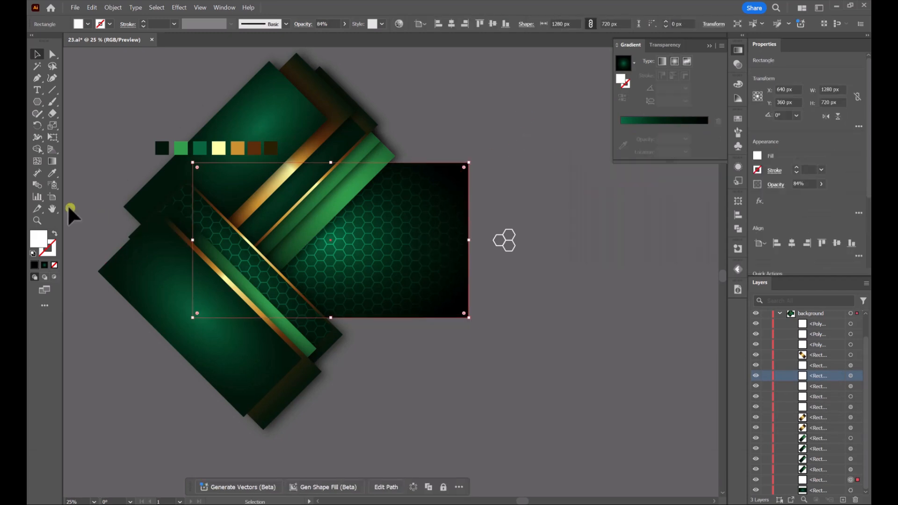
left_click(52, 161)
mouse_move(352, 246)
left_mouse_down()
mouse_move(373, 268)
mouse_move(389, 260)
mouse_move(368, 216)
mouse_move(359, 233)
left_mouse_up()
key("v")
key("Return")
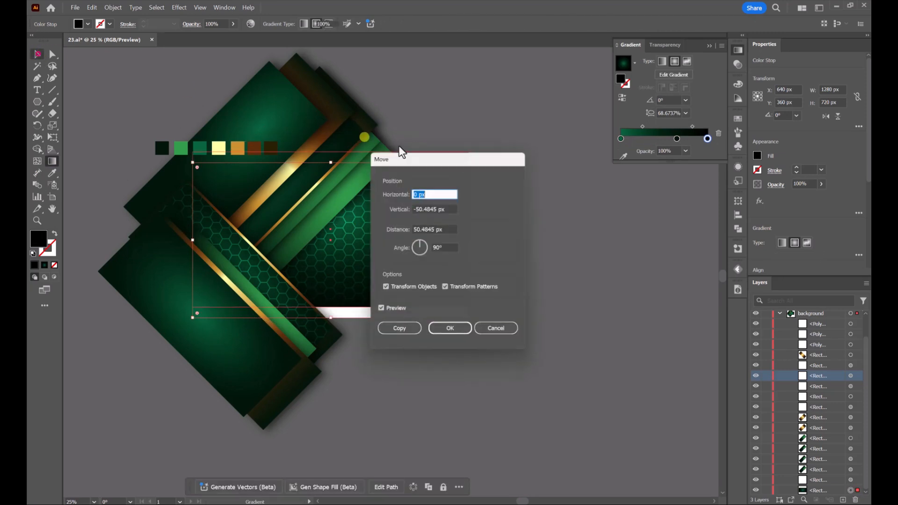
left_click(500, 333)
left_click(511, 152)
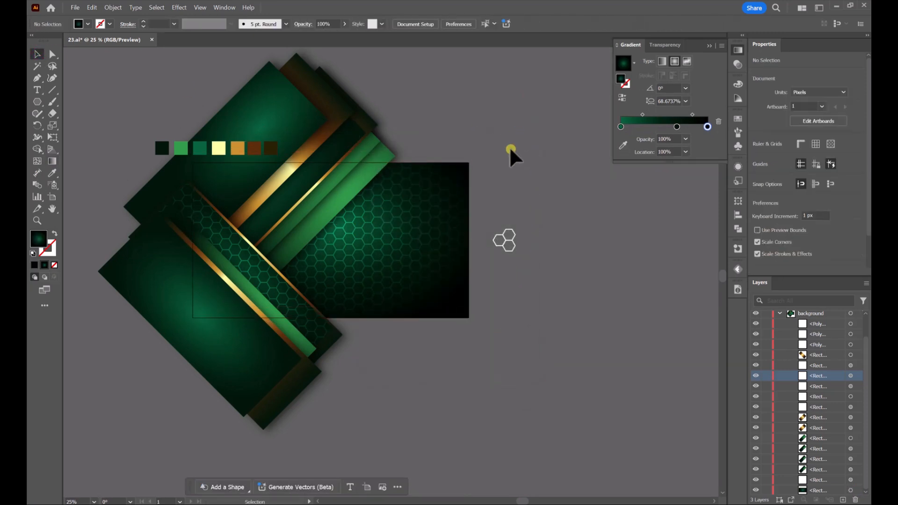
Draw a 1280 × 720 px rectangle exactly covering the artboard, on top of all the bands
left_click_drag(37, 101, 68, 104)
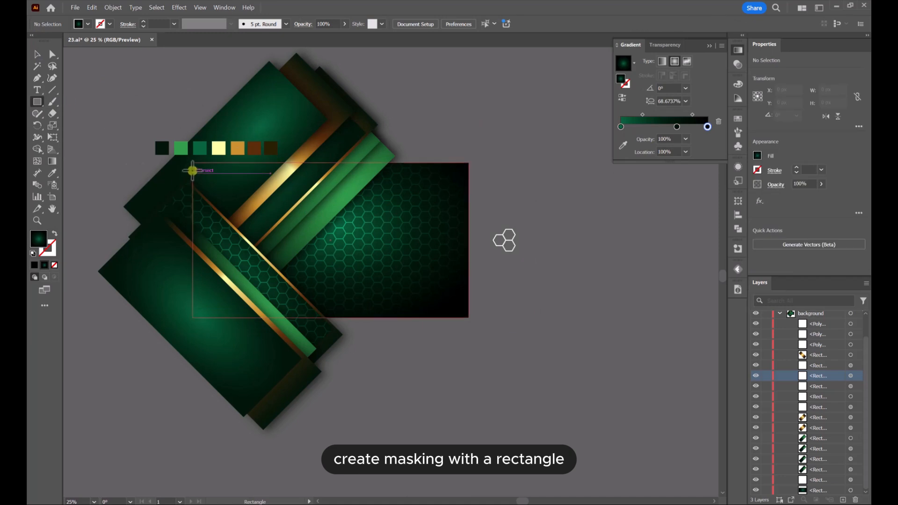
left_click_drag(192, 163, 469, 316)
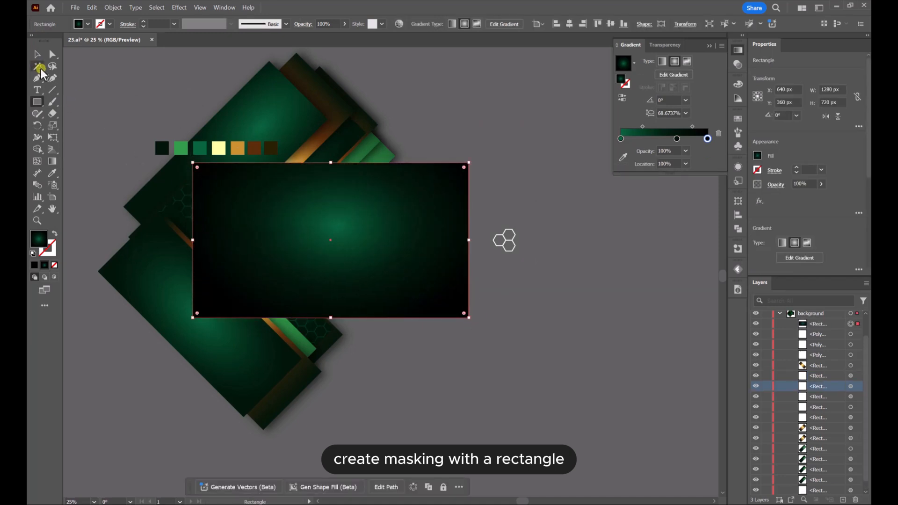
left_click(38, 56)
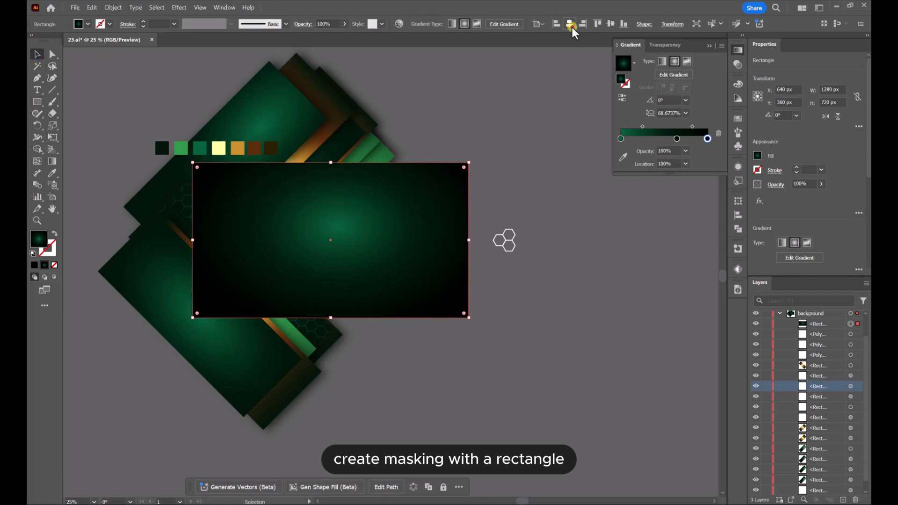
left_click(501, 361)
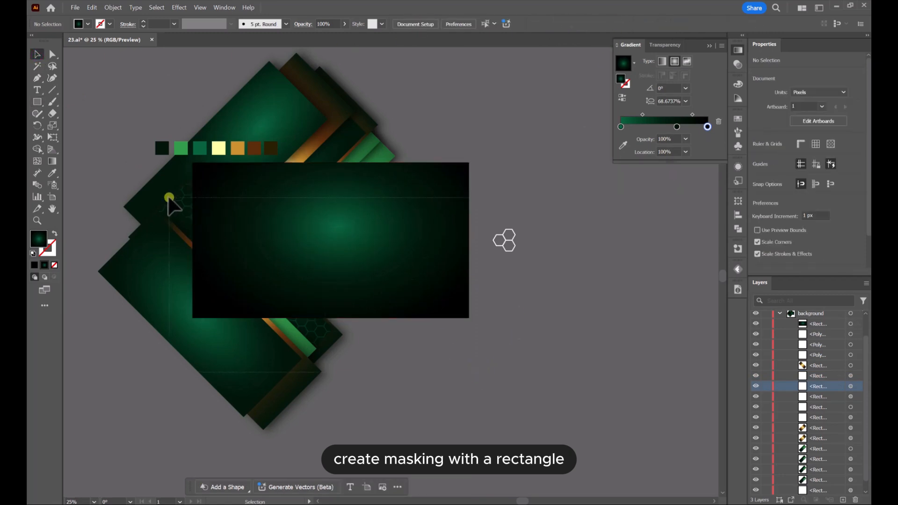
Select the bands and backdrop together with the top rectangle and make a clipping mask that crops them to the artboard
left_click_drag(152, 187, 305, 207)
right_click(305, 206)
left_click(363, 349)
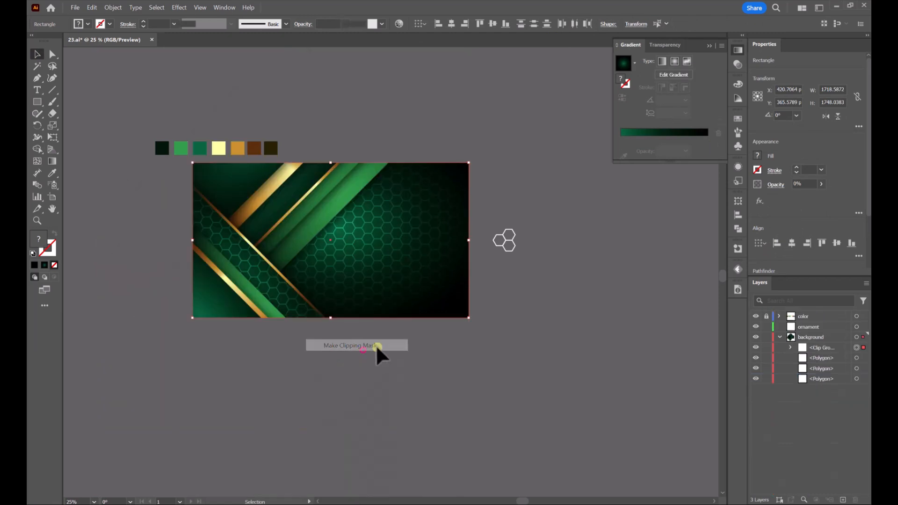
left_click(524, 141)
scroll(400, 154, "up", 2)
scroll(399, 153, "down", 2)
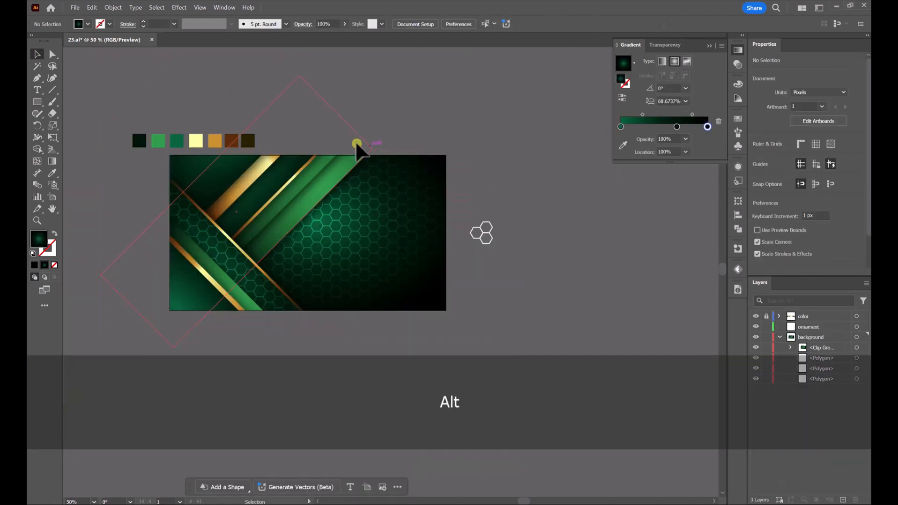
left_click_drag(357, 145, 392, 125)
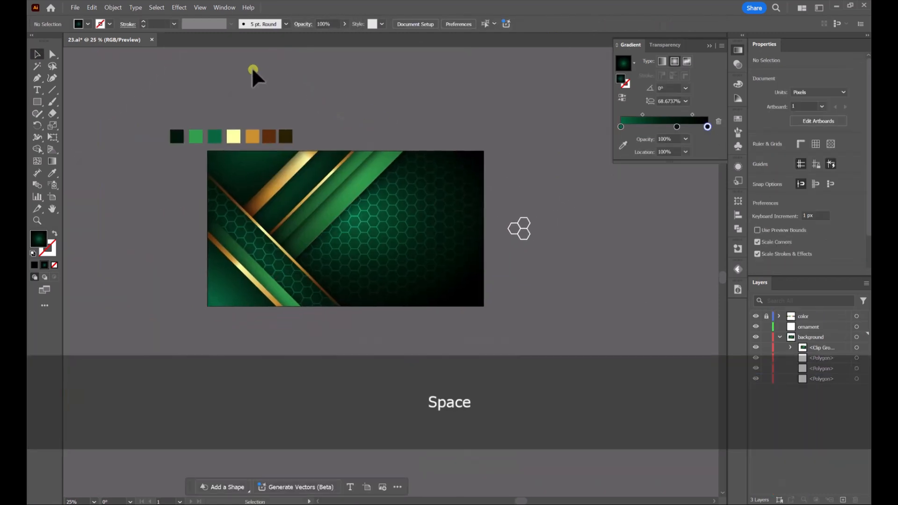
Add the text ABSTRACT on the ornament layer, over the open hexagon area of the backdrop
left_click(817, 328)
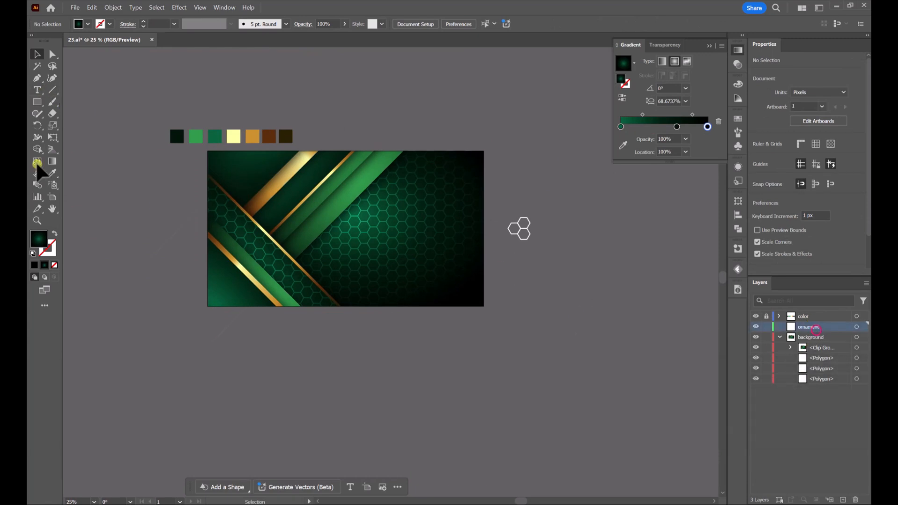
left_click(391, 228)
type("AB")
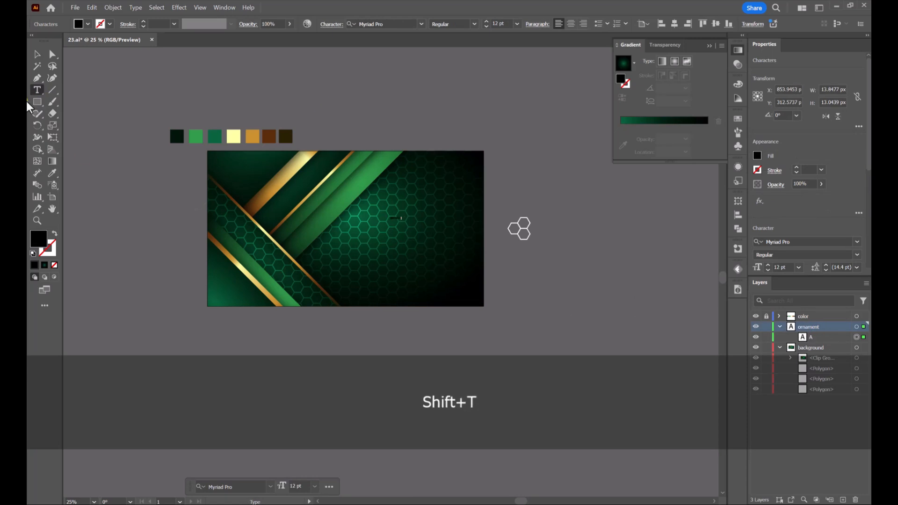
left_click(33, 54)
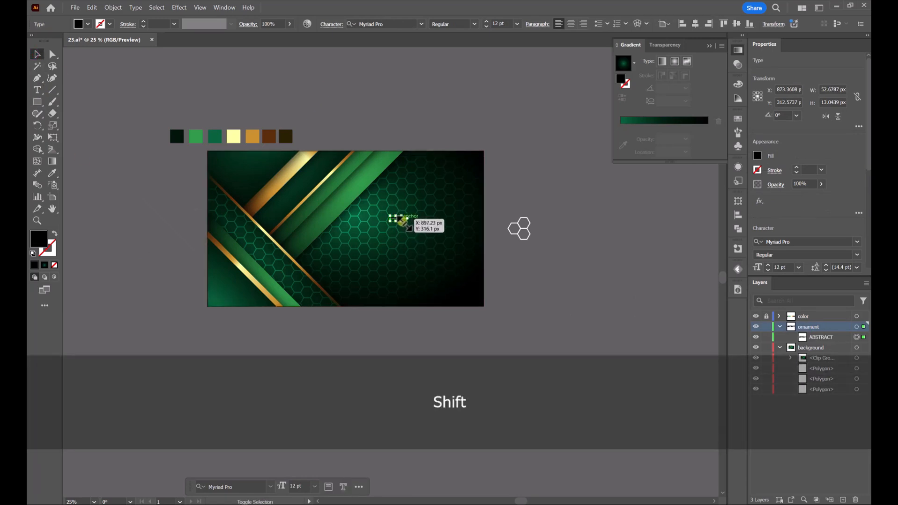
Scale the ABSTRACT text proportionally to about 59 pt and fill it with white
mouse_move(403, 221)
left_mouse_down()
mouse_move(446, 257)
mouse_move(447, 230)
left_mouse_up()
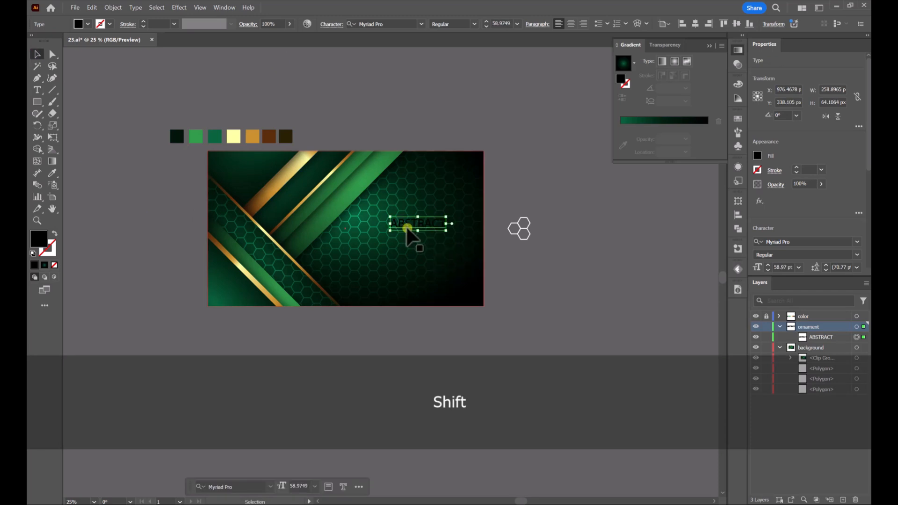
left_click(89, 26)
left_click(43, 58)
scroll(421, 232, "up", 2)
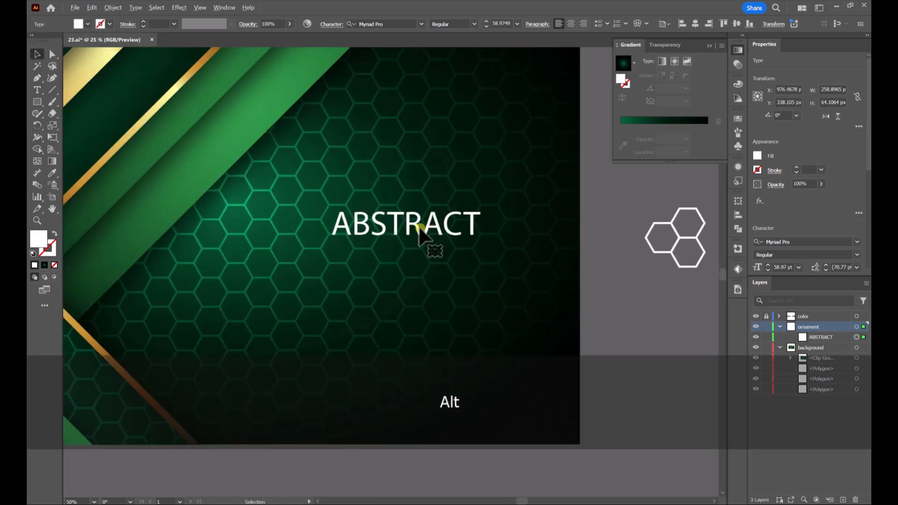
Duplicate the ABSTRACT text directly below the original and replace the copy's wording with BACKGROUND
left_click_drag(419, 229, 420, 261)
double_click(440, 262)
key("ctrl+a")
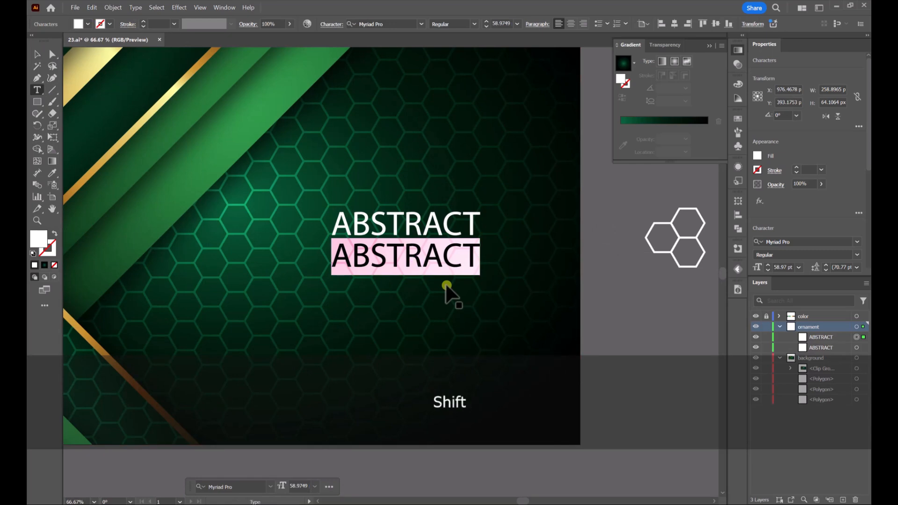
type("BACKGROUND")
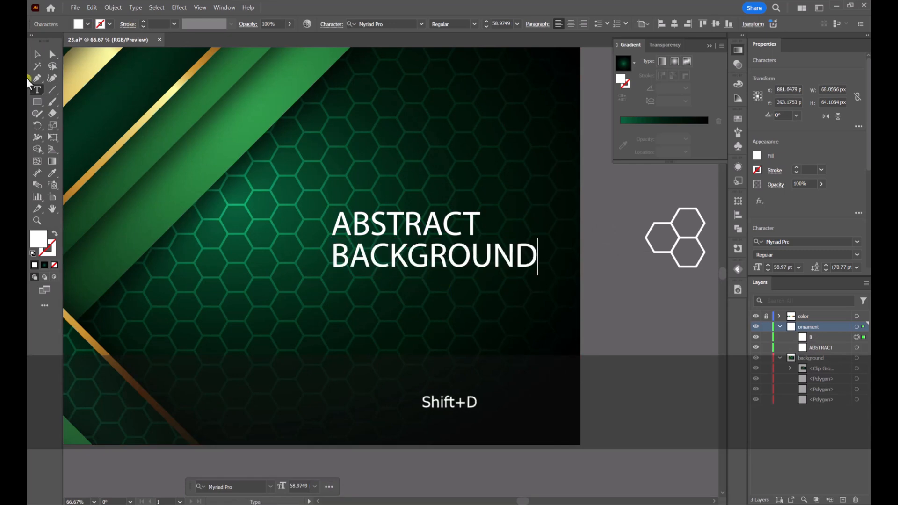
Set the font of both the ABSTRACT and BACKGROUND texts to Poppins Medium
left_click(38, 54)
left_click(456, 223, "shift")
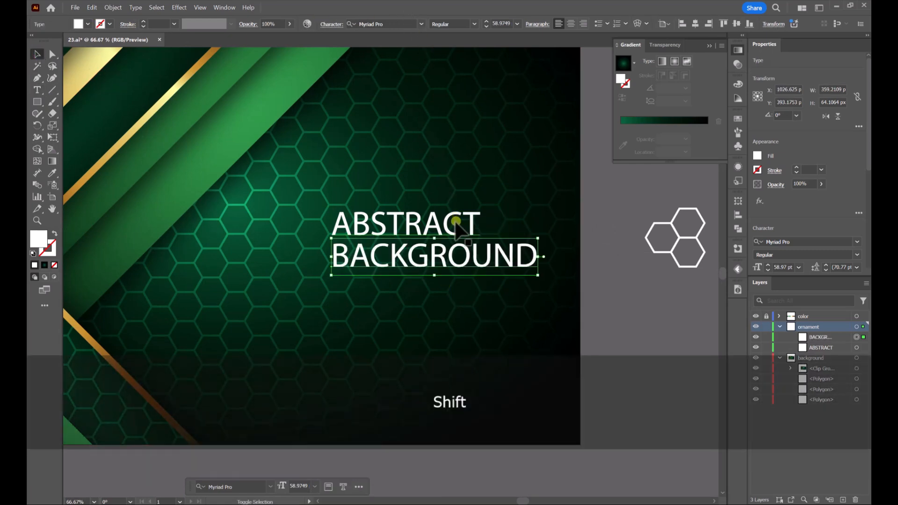
left_click(380, 23)
type("pop")
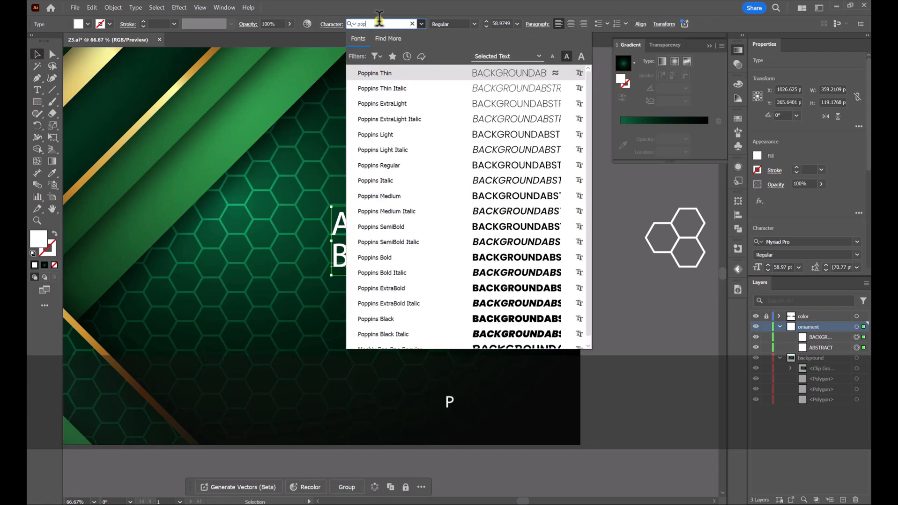
left_click(413, 195)
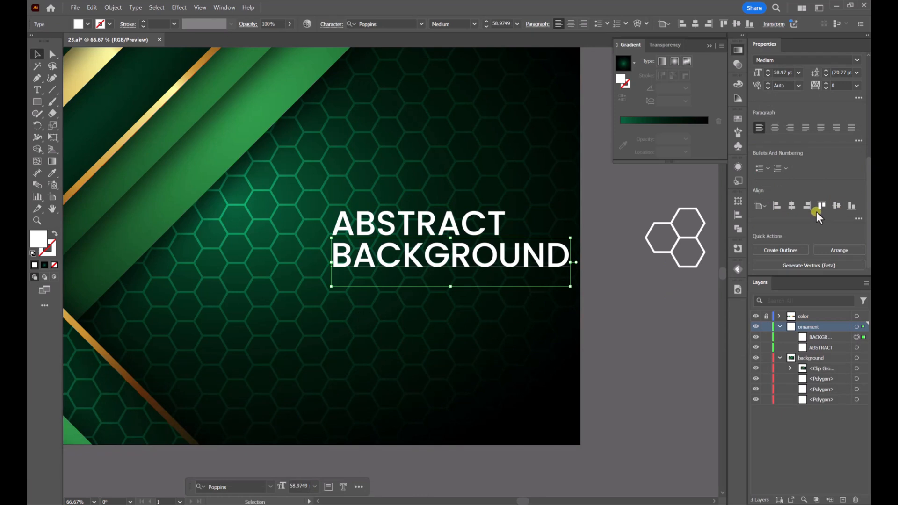
Set the tracking of the BACKGROUND text to 500 and scale it to about 25 pt beneath ABSTRACT
left_click(845, 86)
type("500")
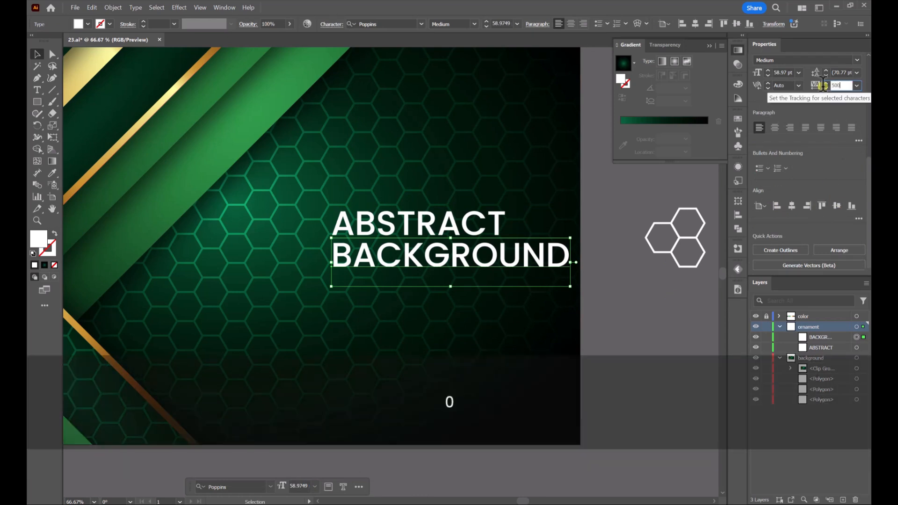
key("Return")
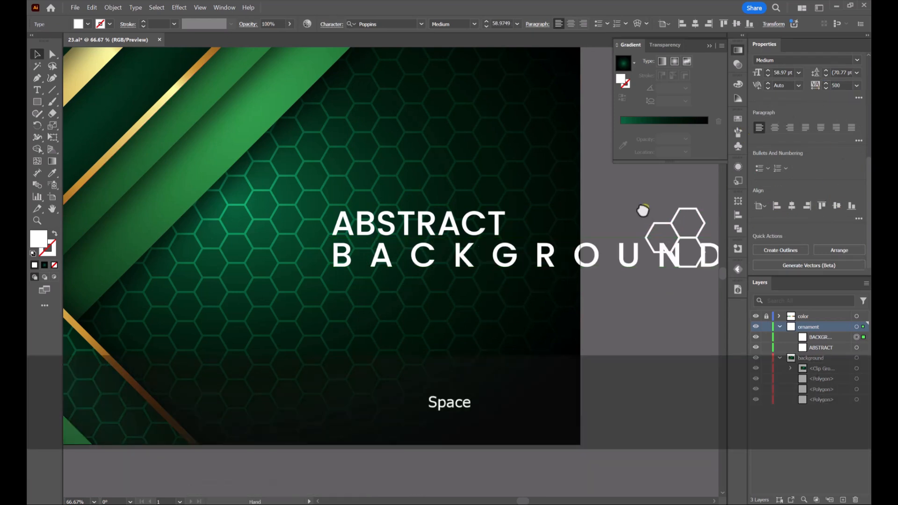
left_click_drag(647, 209, 384, 252)
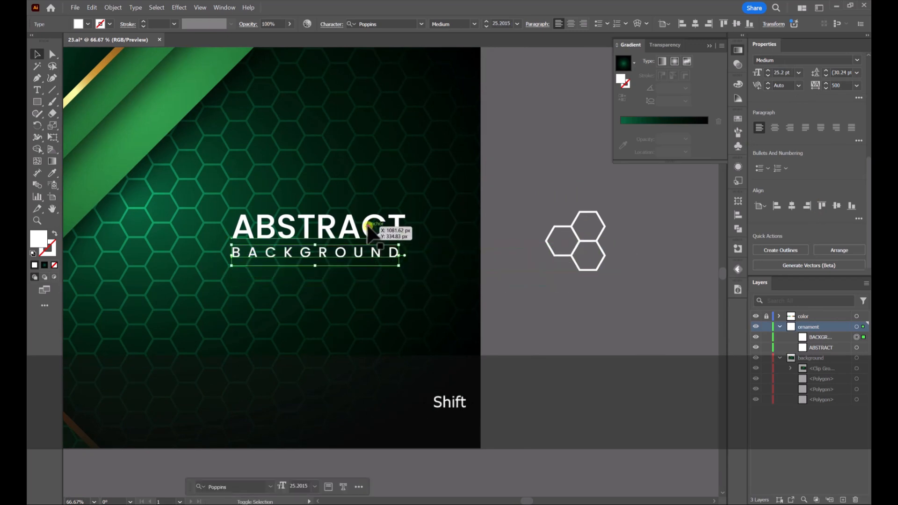
Select the ABSTRACT and BACKGROUND texts together and scale them down slightly in place over the dark hexagon area
left_click(375, 226, "shift")
scroll(401, 222, "down", 3)
left_click(475, 168)
scroll(435, 181, "up", 1)
left_click_drag(443, 165, 526, 167)
left_click(441, 245)
scroll(458, 262, "up", 1)
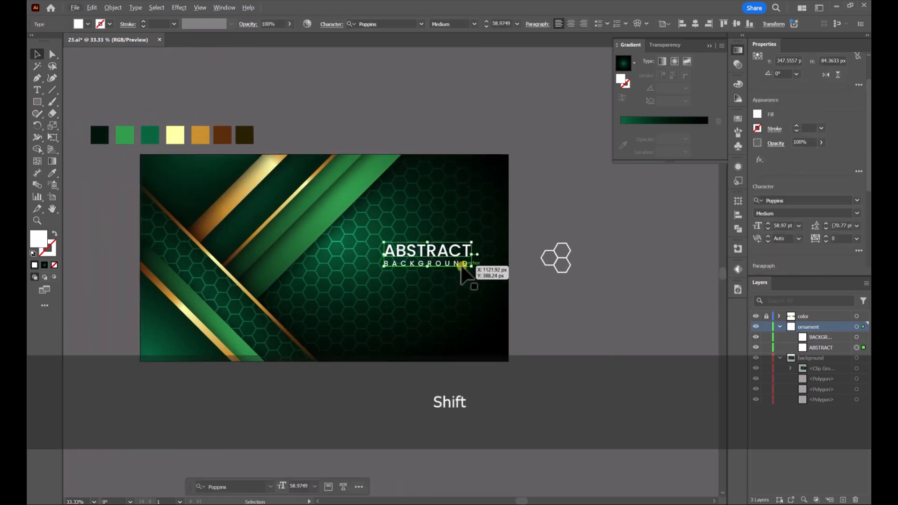
left_click(462, 267, "shift")
left_click_drag(471, 270, 446, 257)
left_click(535, 195)
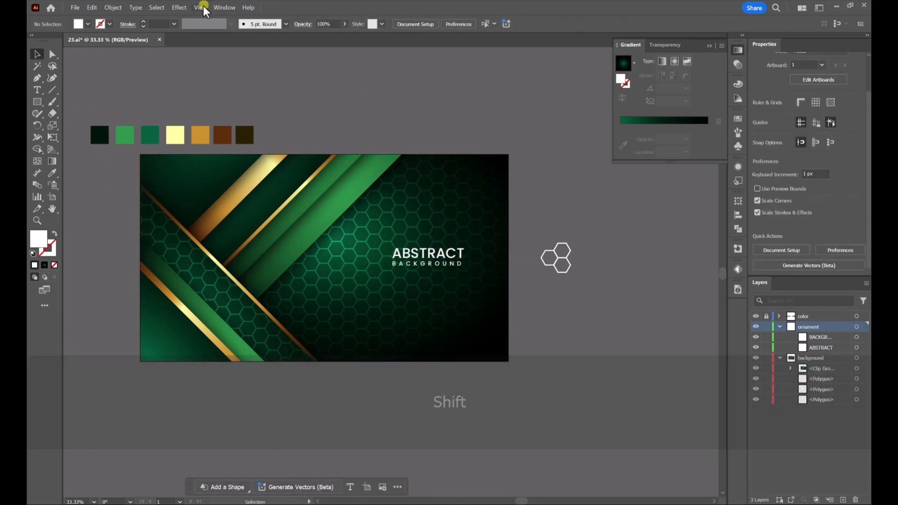
Display the finished artwork in a full-screen presentation view
left_click(201, 8)
left_click(229, 93)
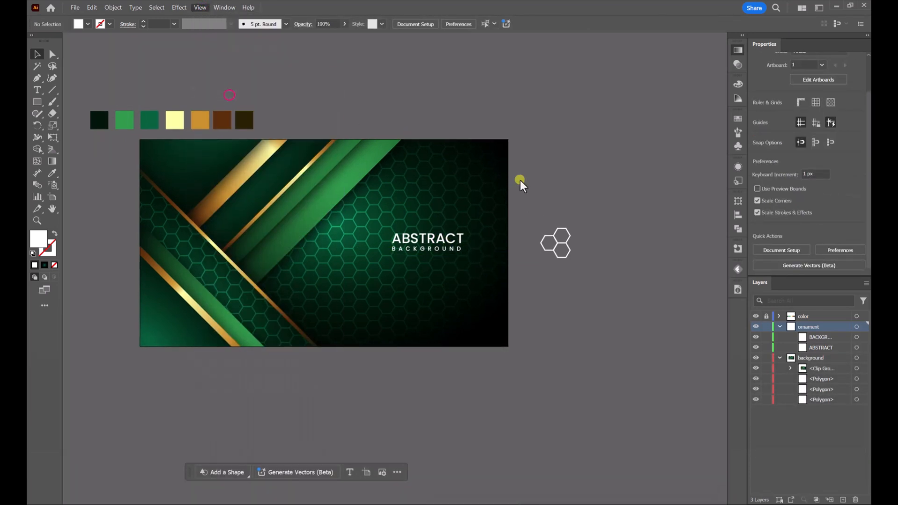